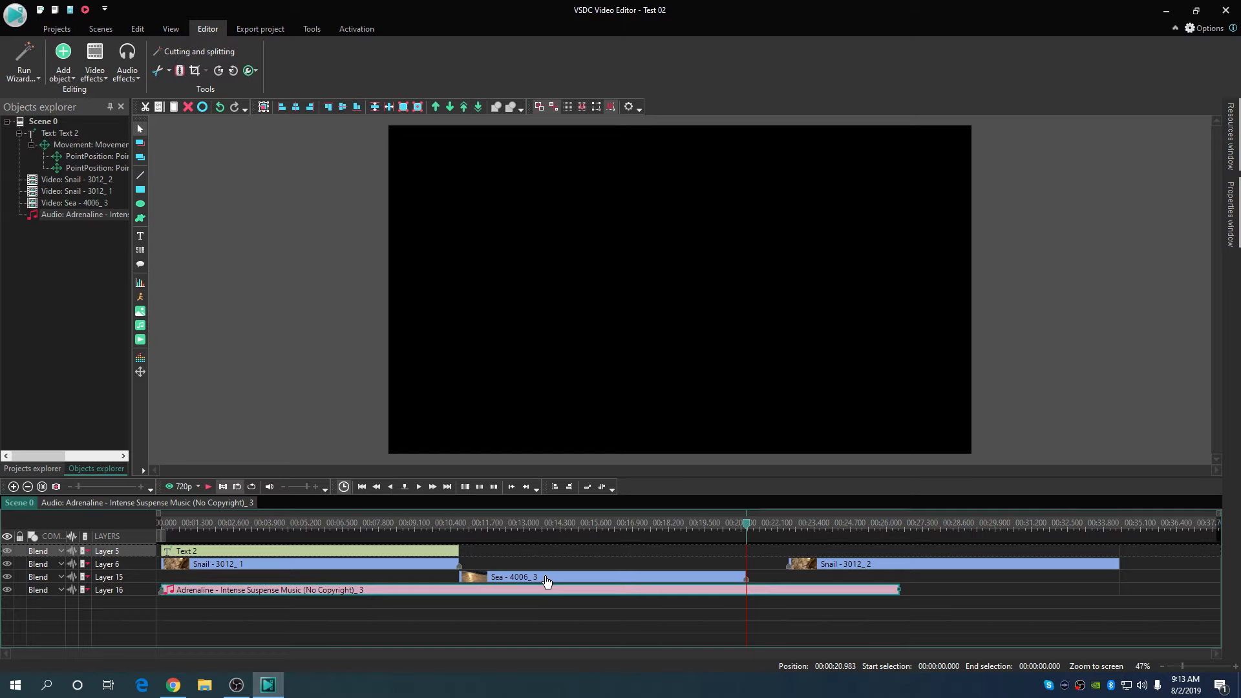
Step: Move the Sea - 4006 clip earlier to start at about 8.75 s, overlapping the end of the first snail clip
mouse_move(546, 581)
left_click_drag(543, 585, 512, 585)
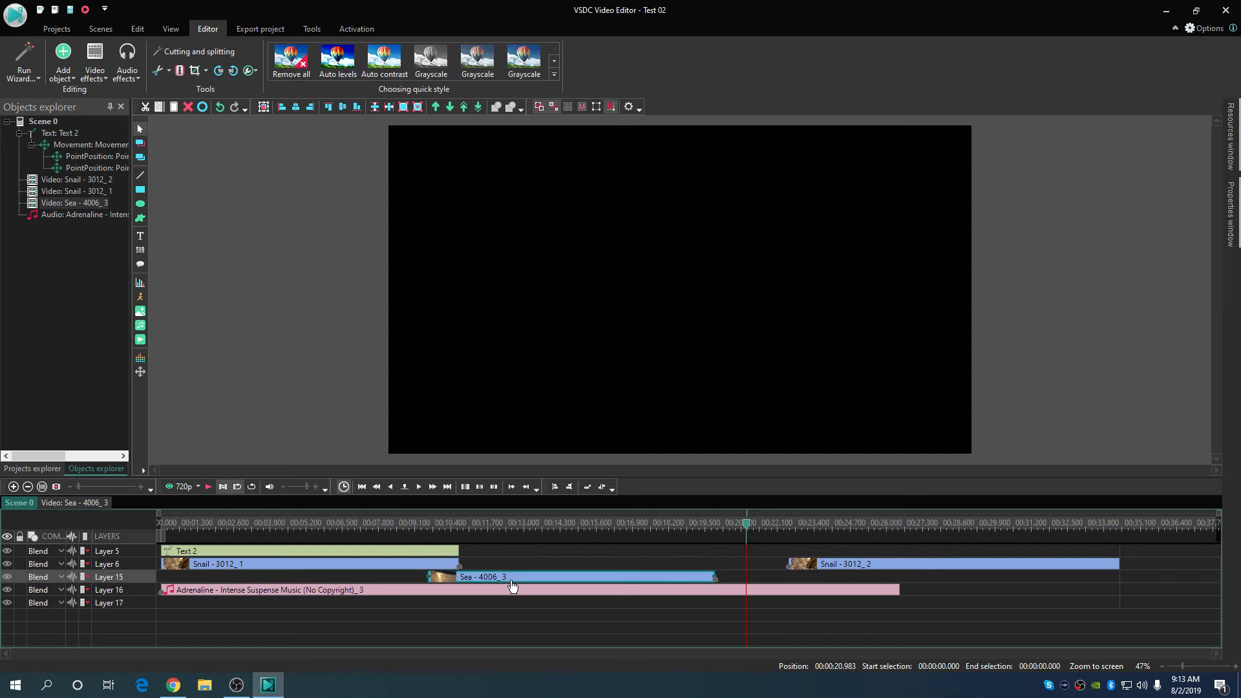
left_click(361, 567)
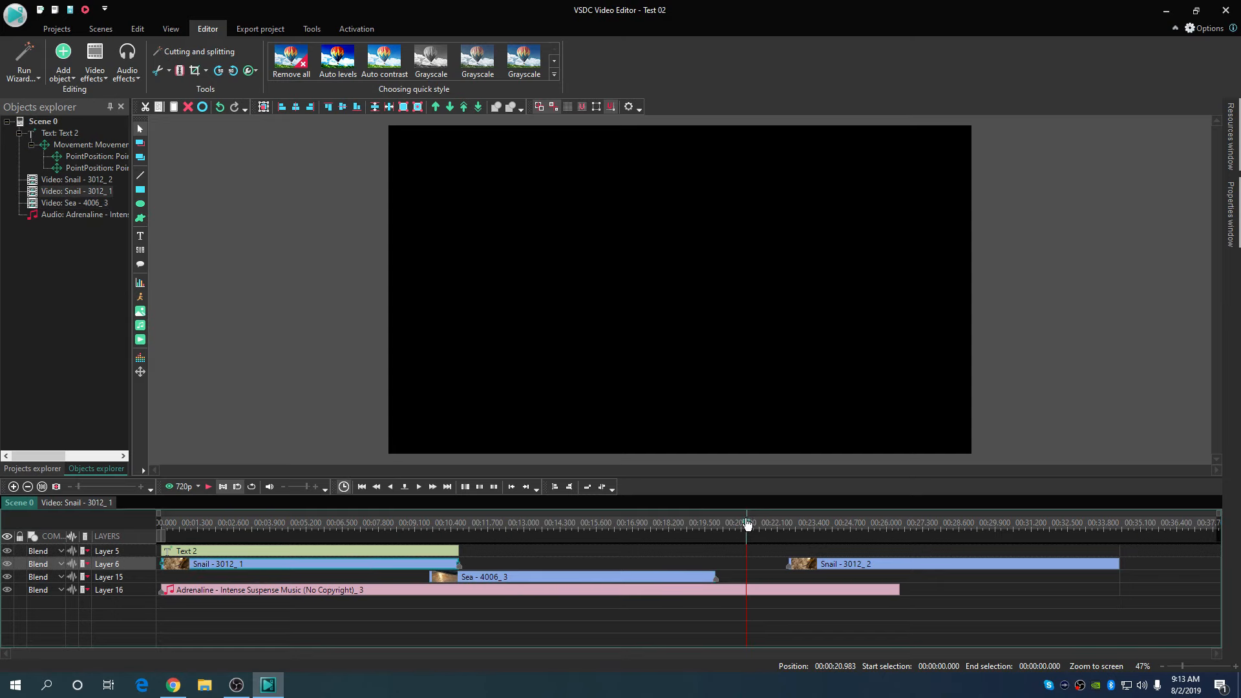
left_click_drag(748, 524, 378, 578)
left_click(457, 580)
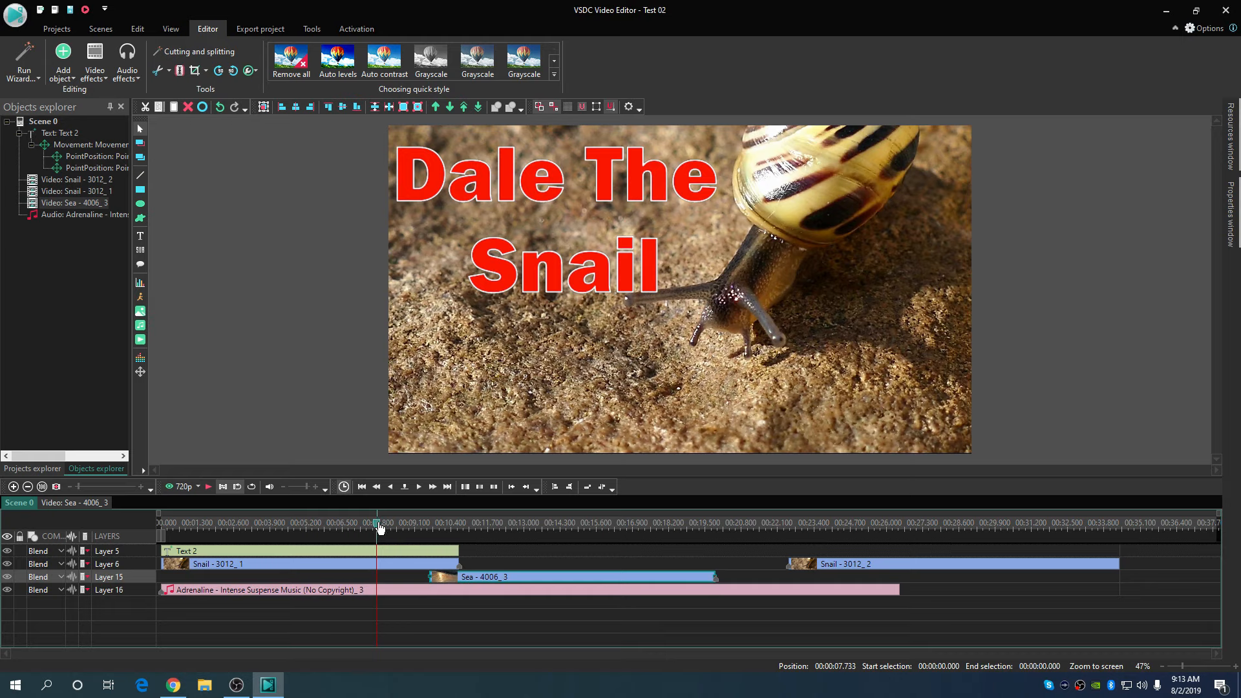
left_click_drag(465, 580, 440, 579)
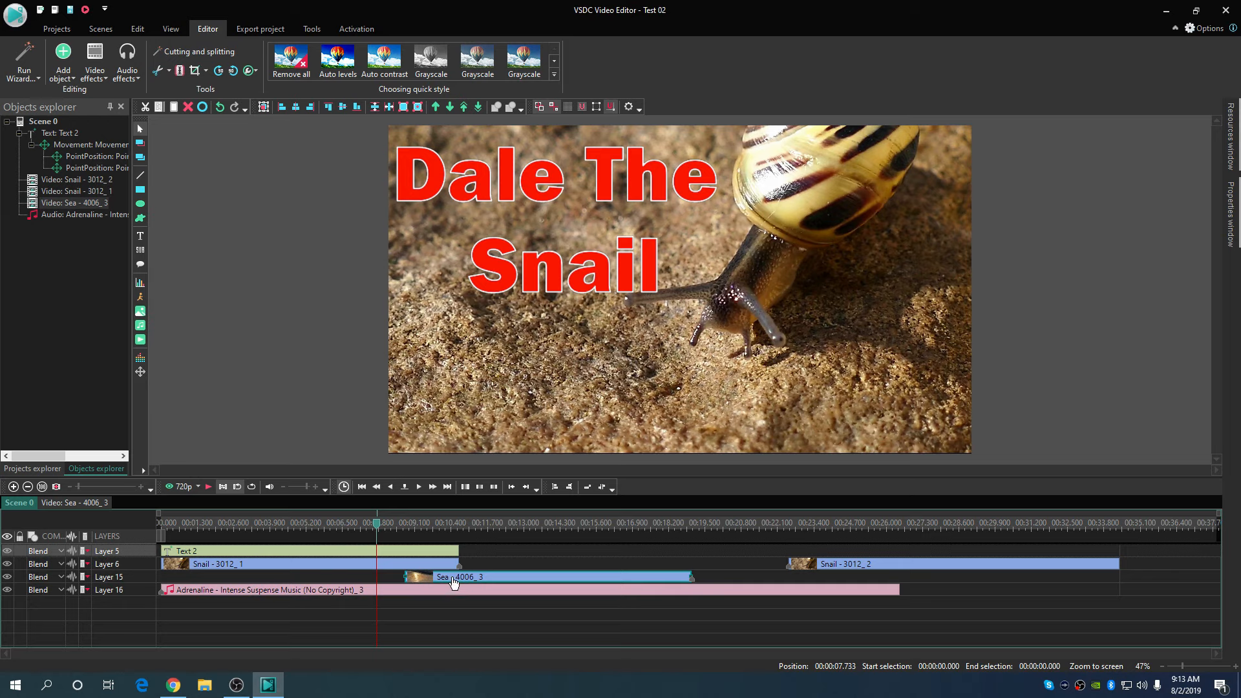
Step: Add a Fade out transparency effect to the first snail clip with the default position settings
double_click(399, 565)
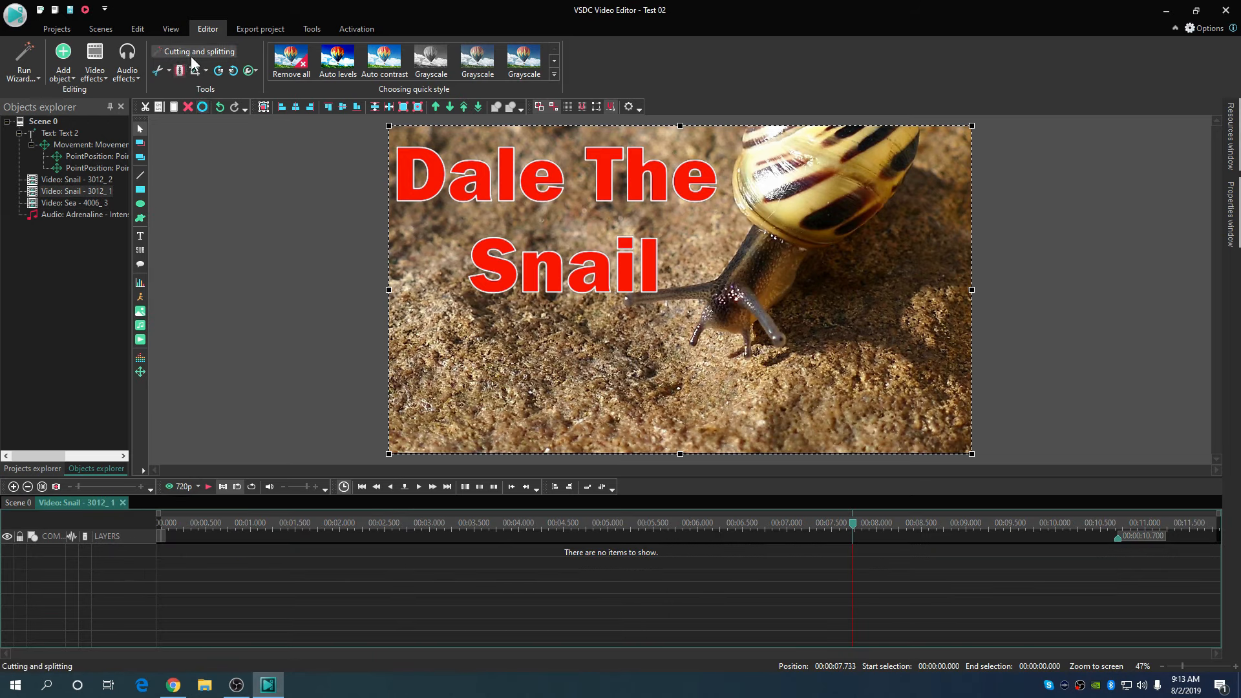
right_click(701, 272)
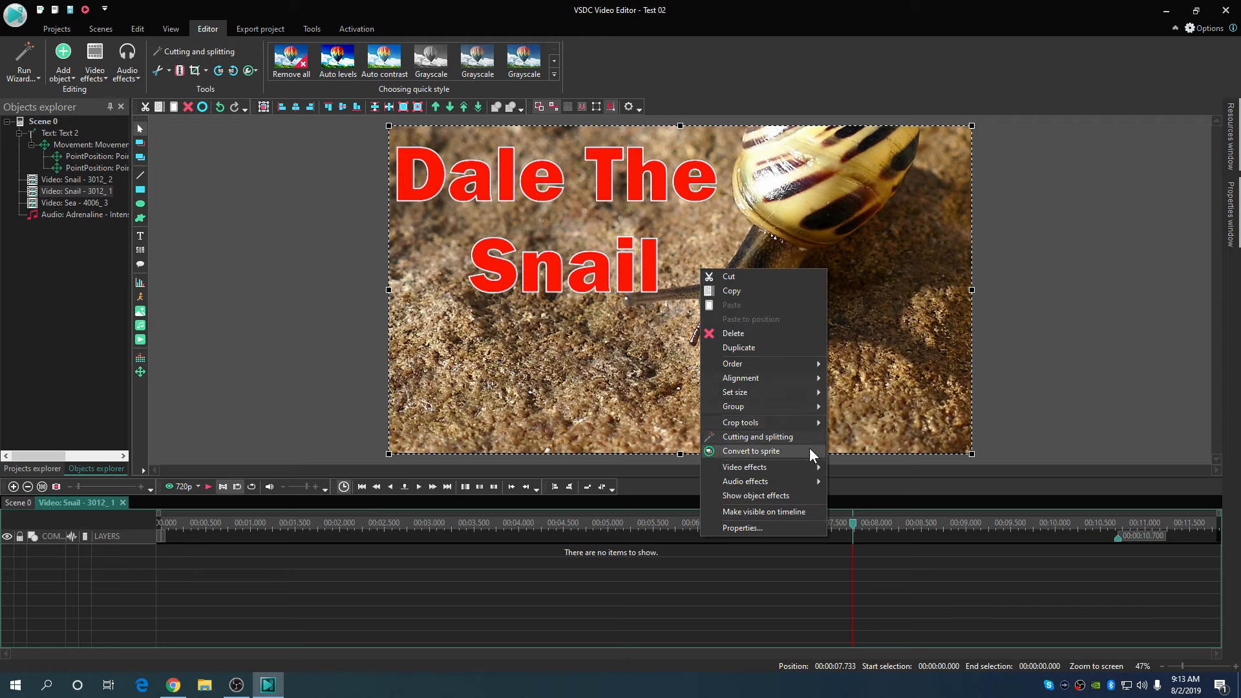
mouse_move(805, 466)
mouse_move(882, 531)
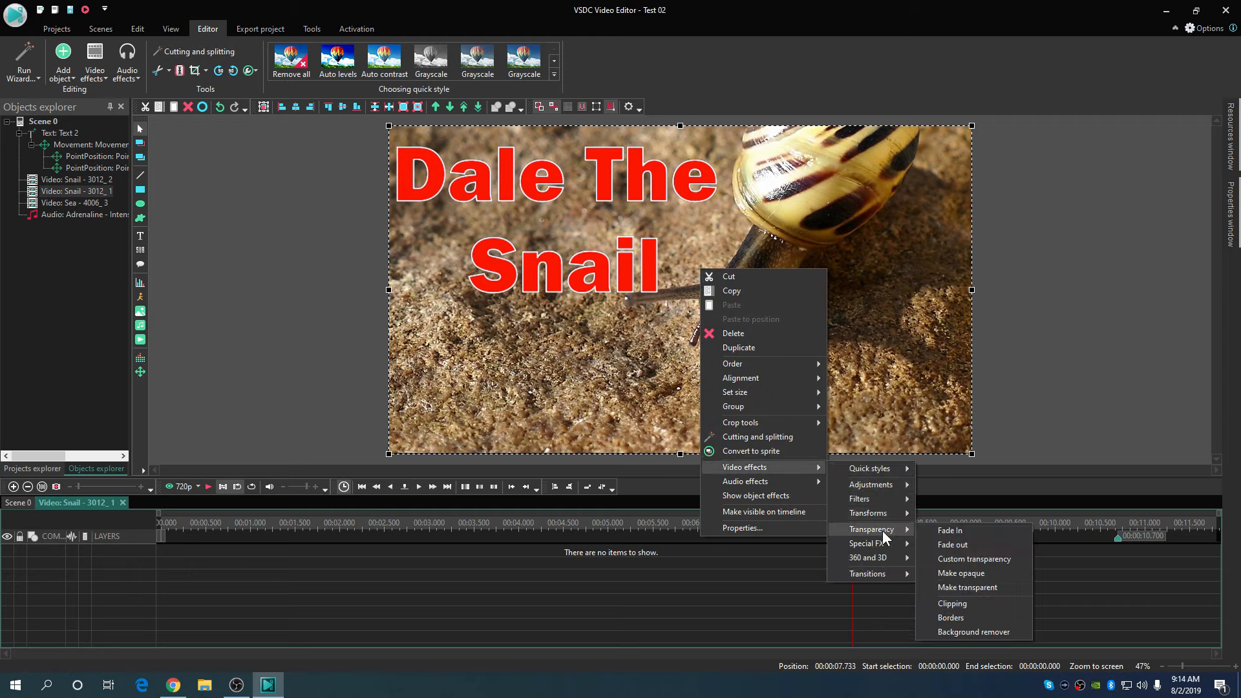
left_click(959, 545)
left_click(761, 409)
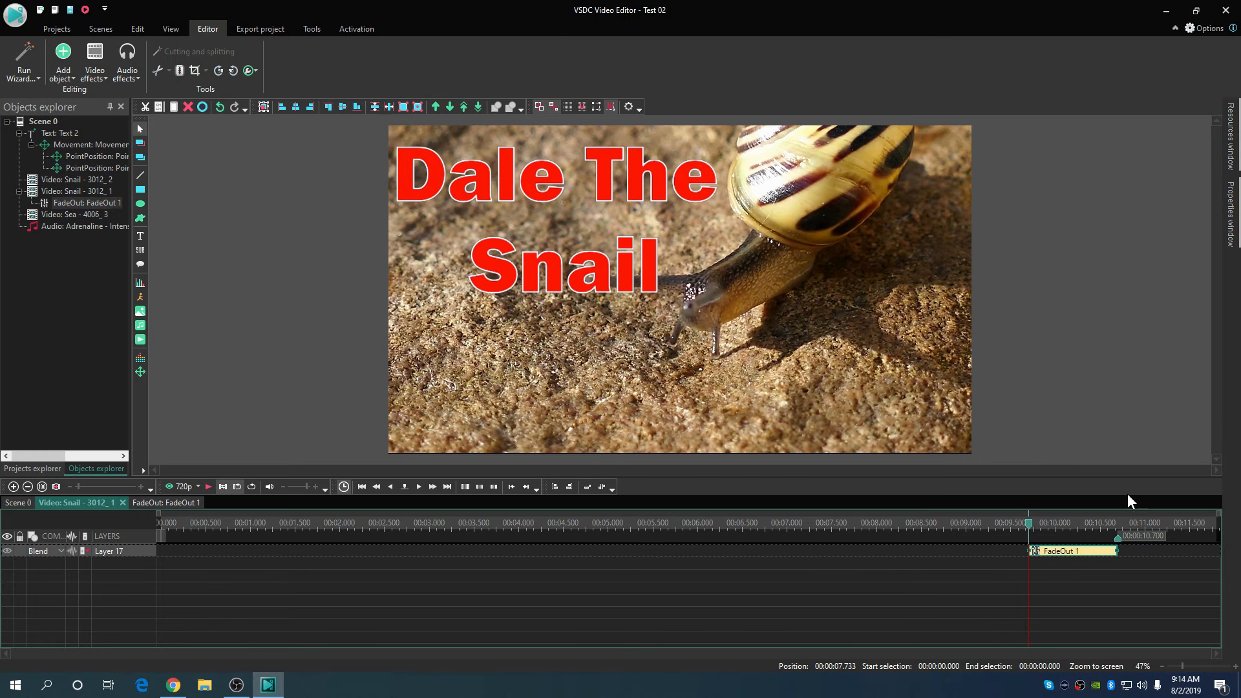
Step: Preview the snail clip's fade-out from about 7.3 s and return to the scene timeline
left_click_drag(1031, 530, 828, 545)
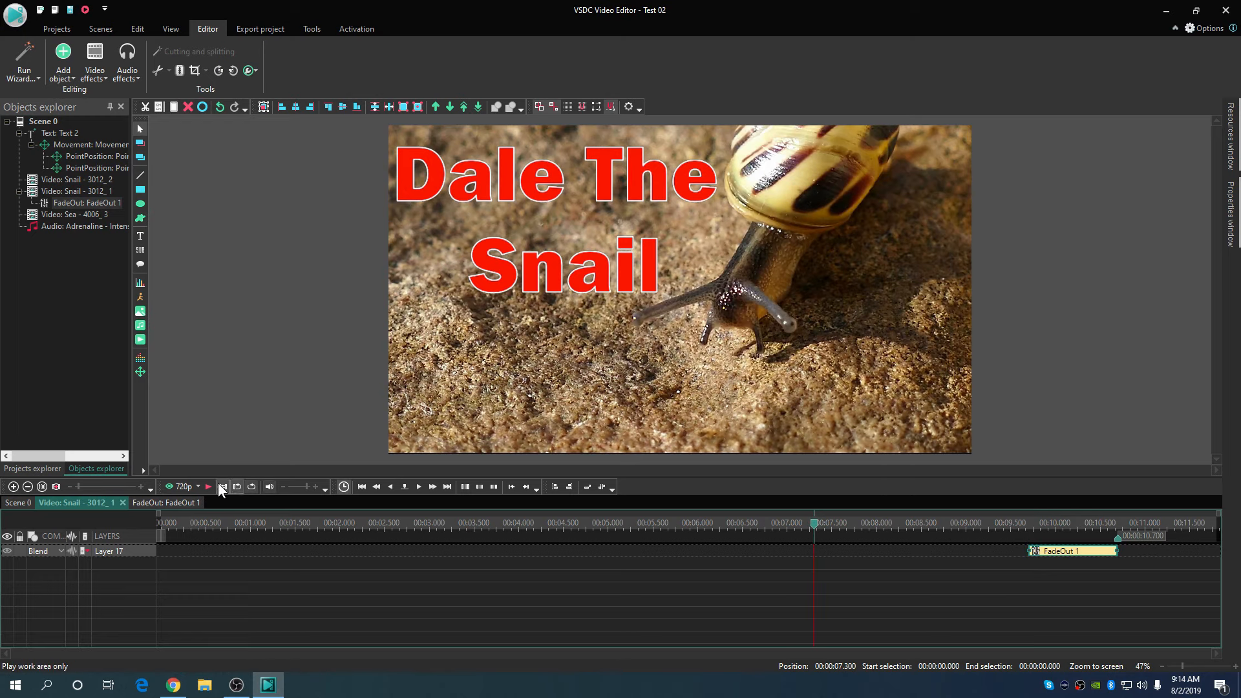
left_click(207, 487)
left_click(15, 503)
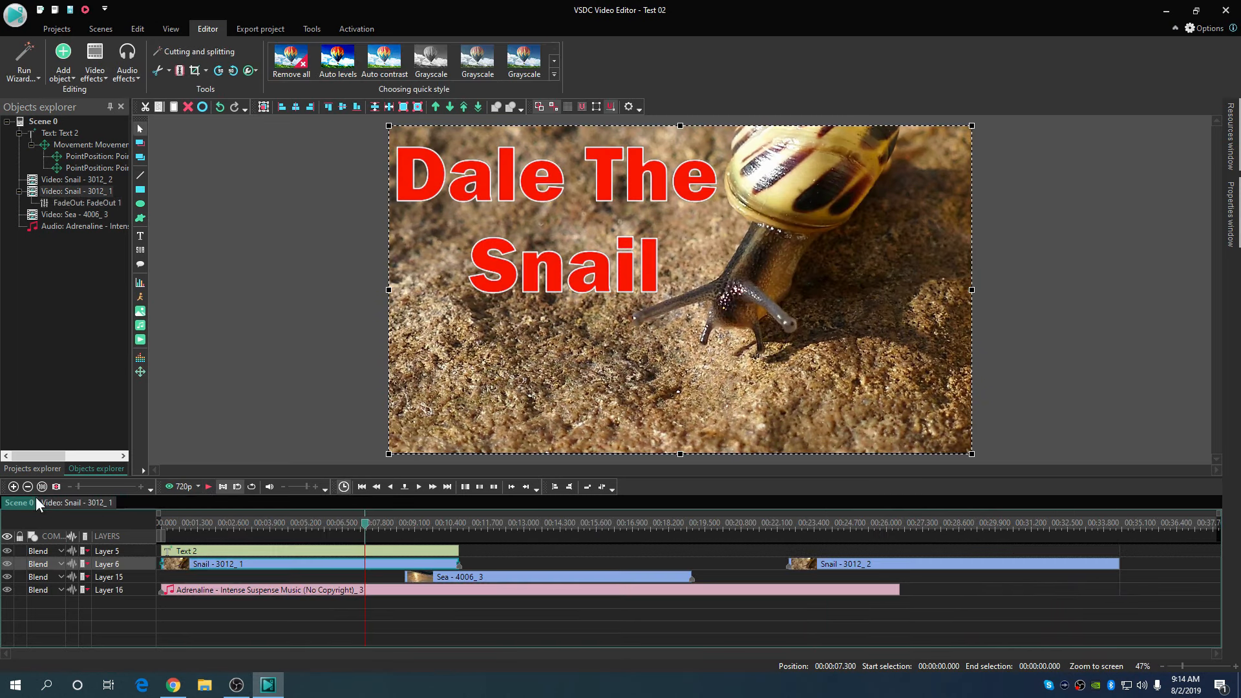
Step: Shorten the title text to 8.75 s, ending where the sea clip starts, and add a Fade out transparency effect to it
left_click(455, 551)
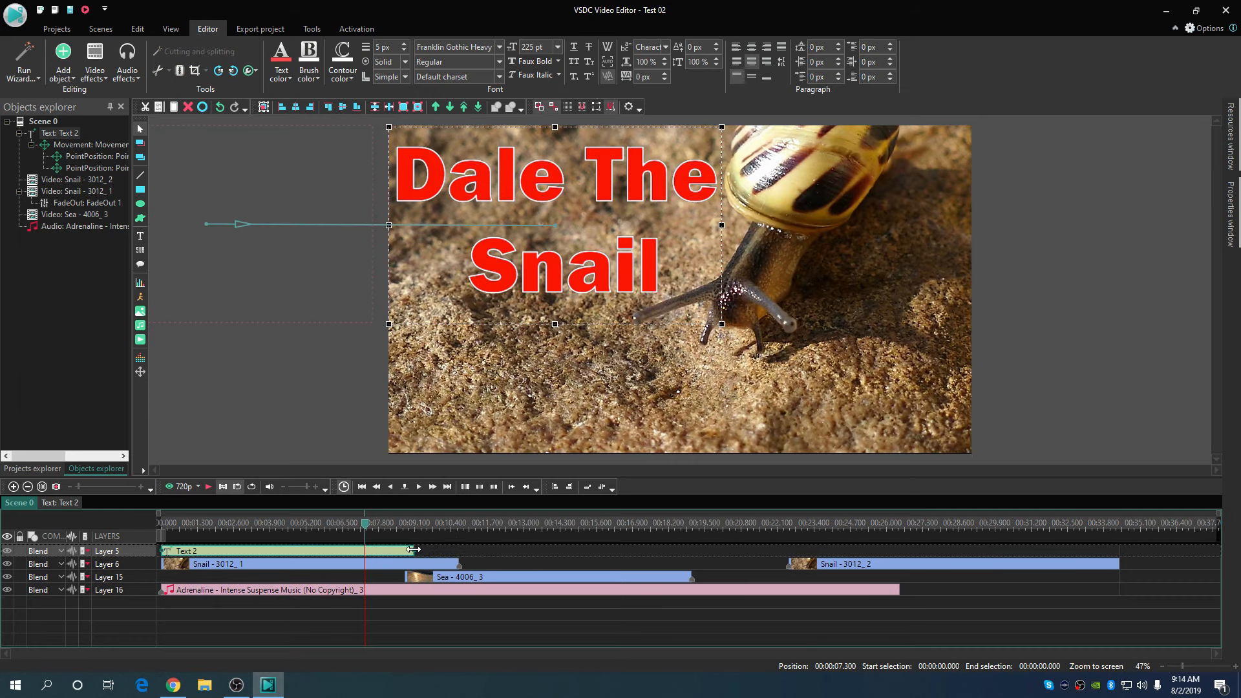
double_click(345, 550)
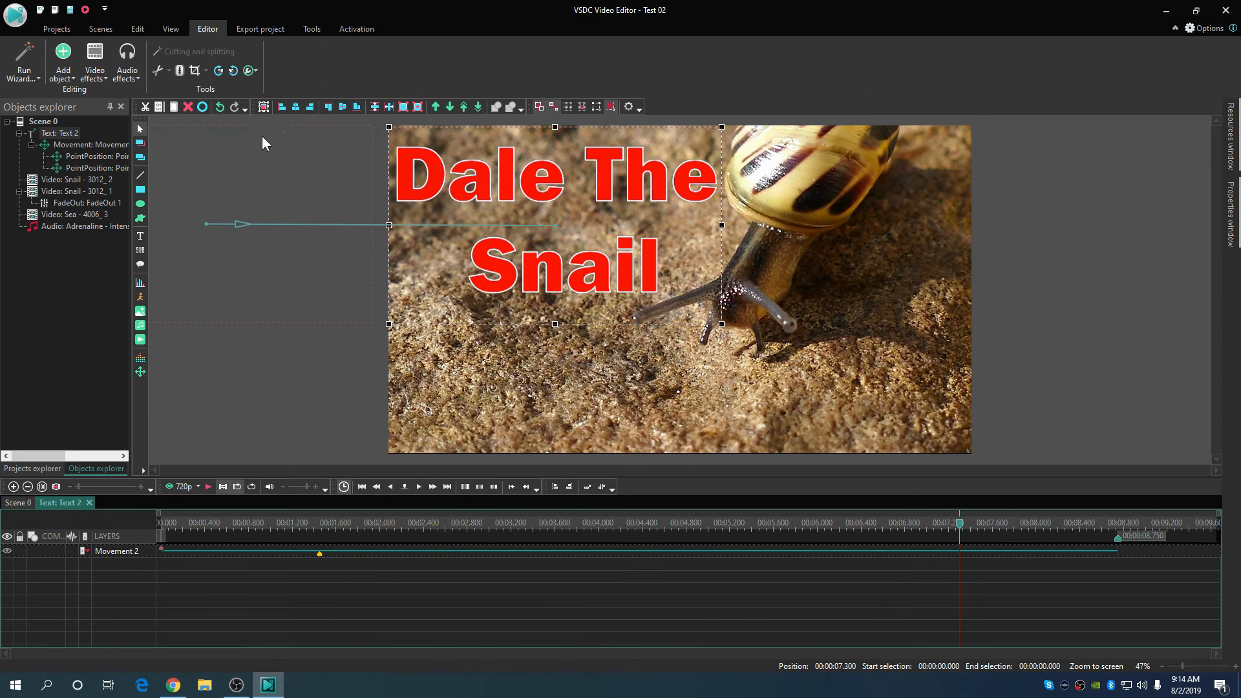
left_click(63, 67)
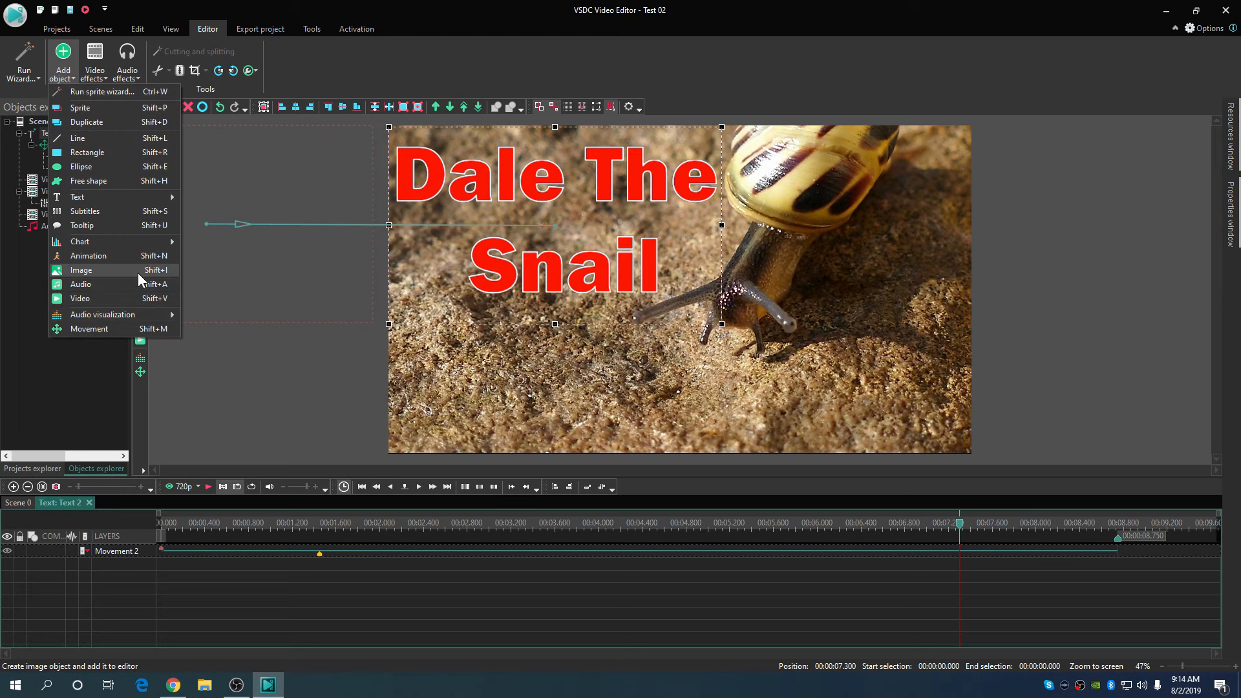
left_click(545, 392)
right_click(545, 392)
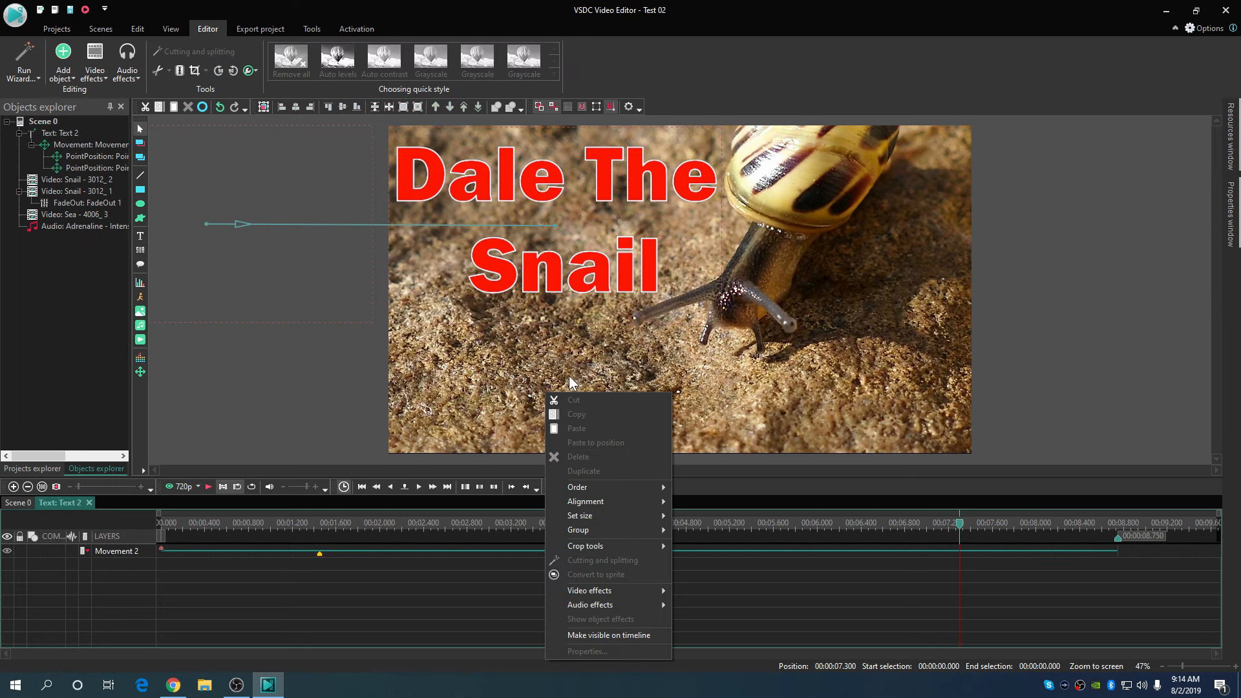
left_click(570, 382)
right_click(574, 174)
mouse_move(620, 388)
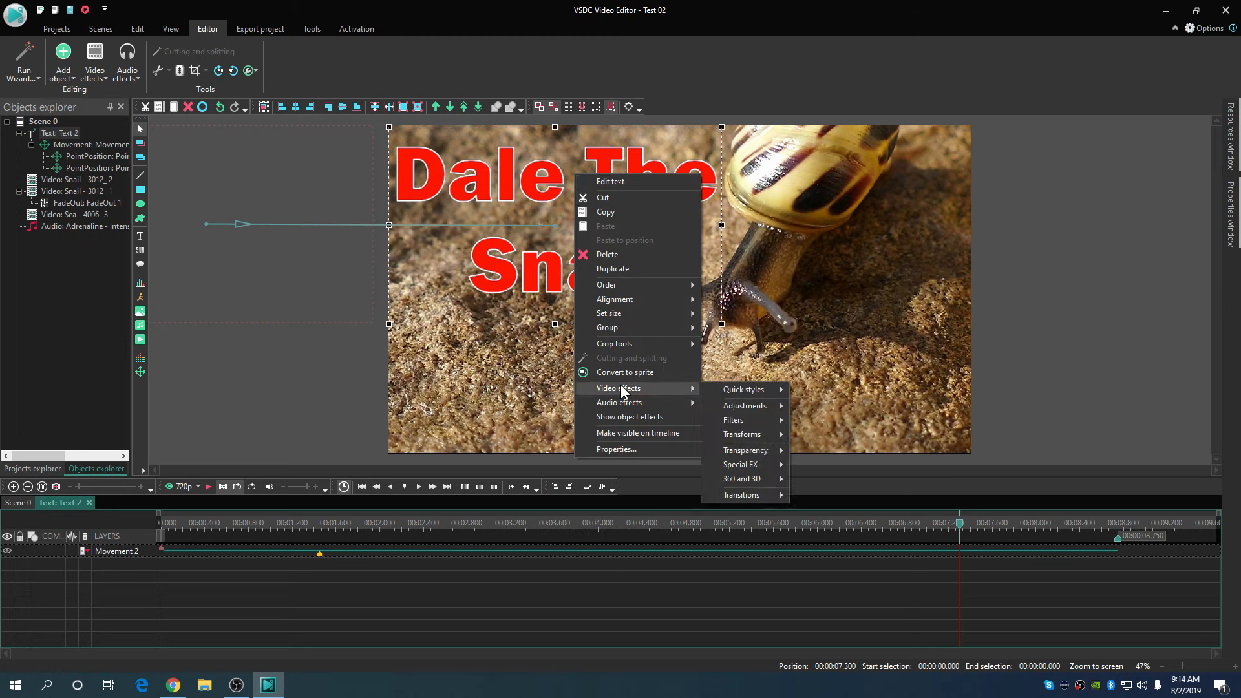
mouse_move(782, 449)
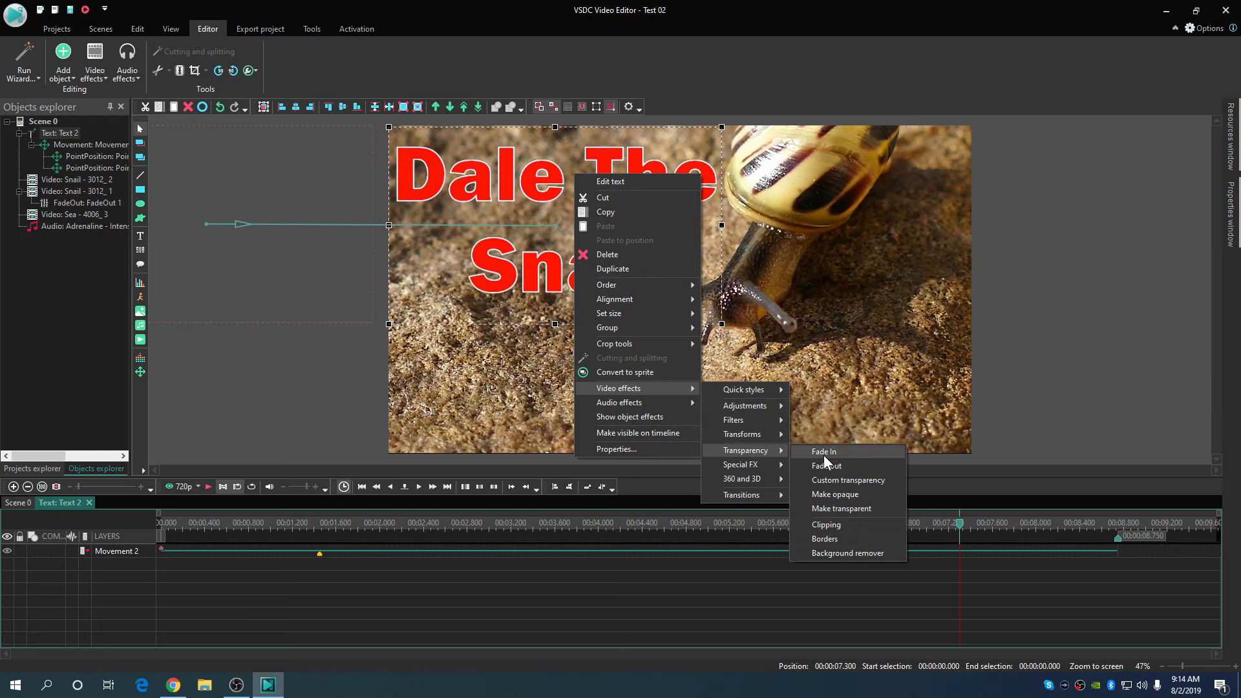
left_click(843, 467)
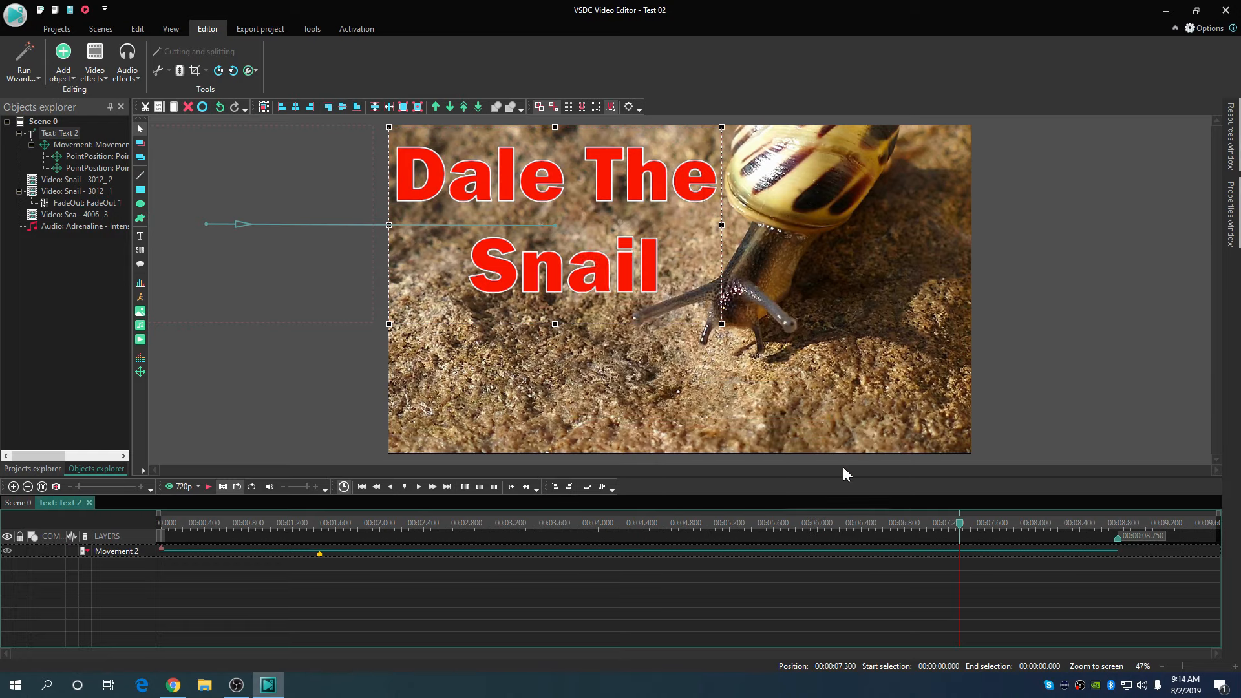
left_click(745, 409)
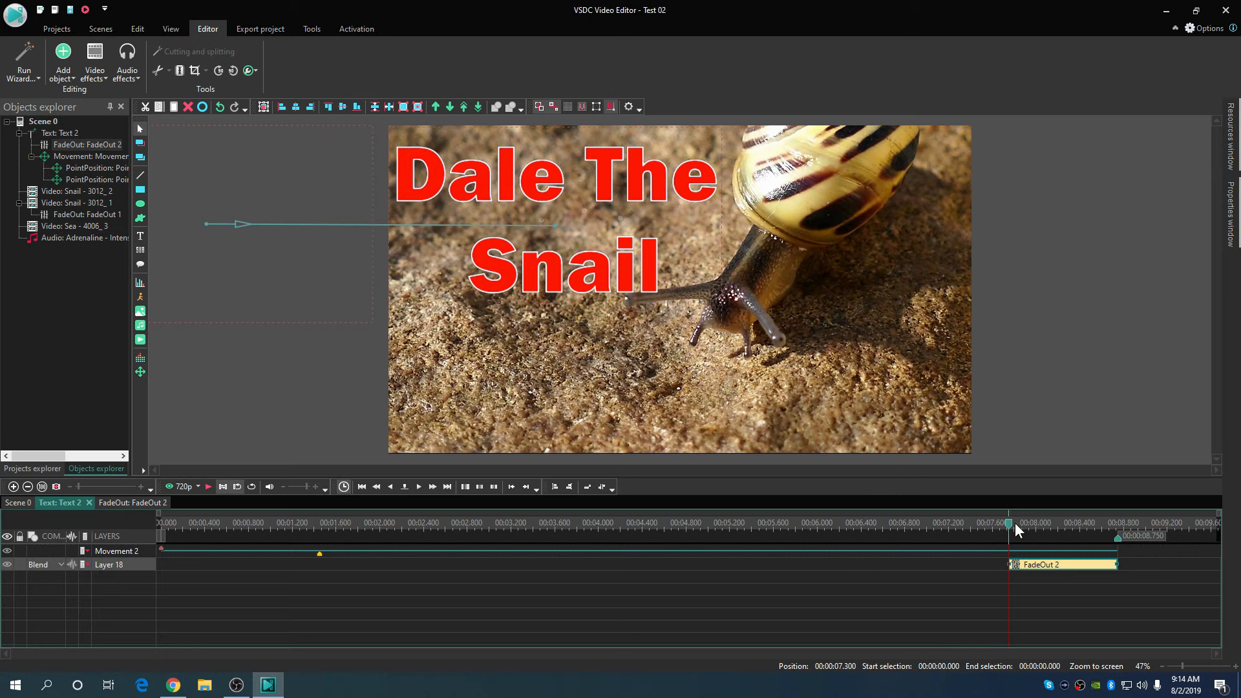
Step: Preview the title's fade-out from about 4.9 s and return to the scene timeline
left_click_drag(1015, 524, 699, 523)
left_click(205, 486)
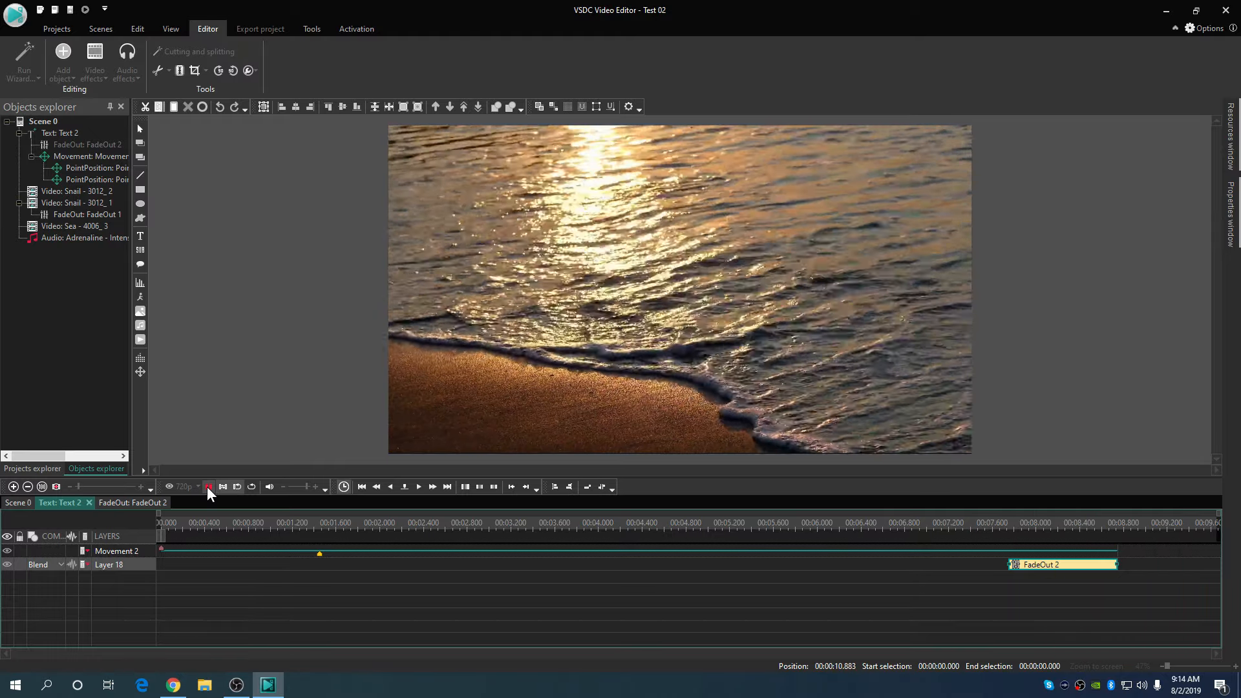
left_click(207, 486)
left_click(10, 507)
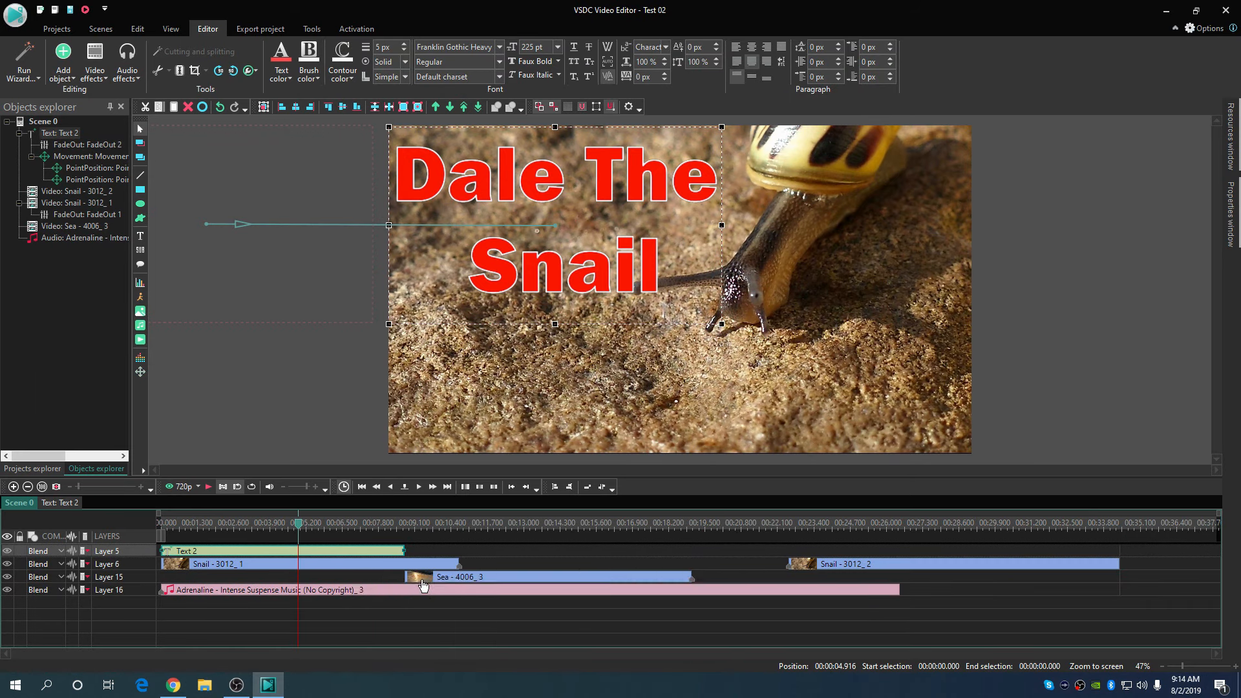
Step: Extend the end of the title text into the overlap of the snail and sea clips, and preview the transition
left_click(410, 580)
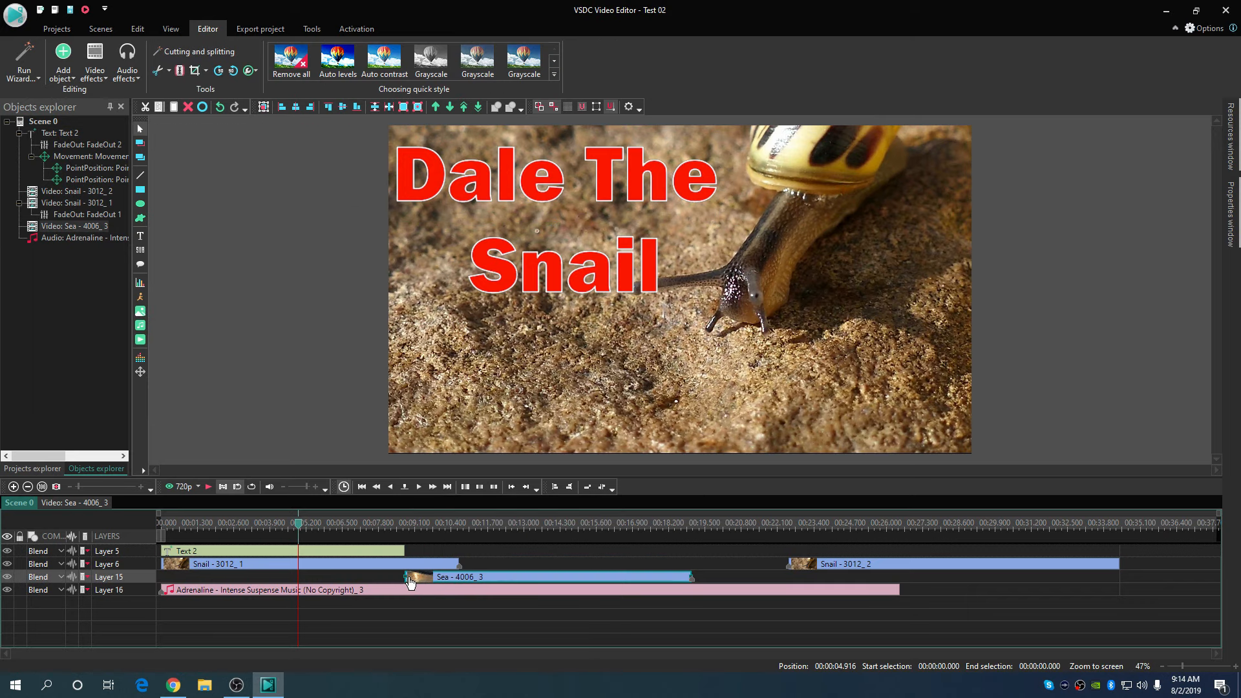
left_click(394, 551)
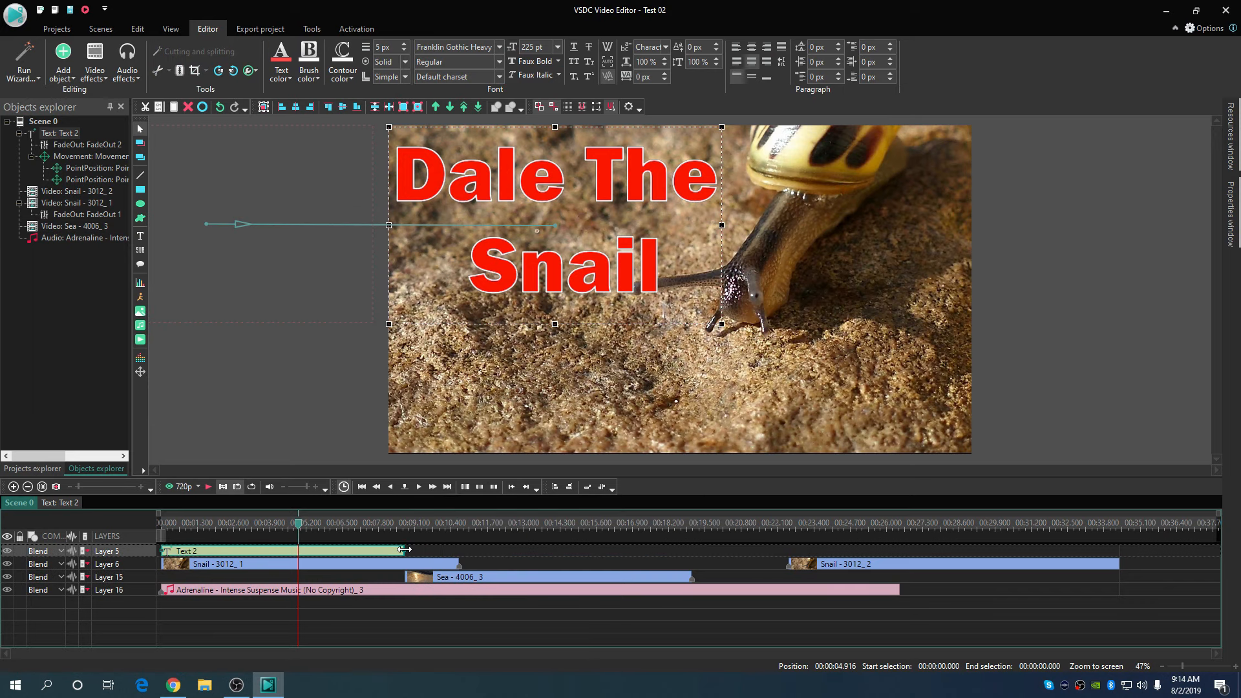
left_click_drag(408, 550, 431, 549)
left_click(208, 486)
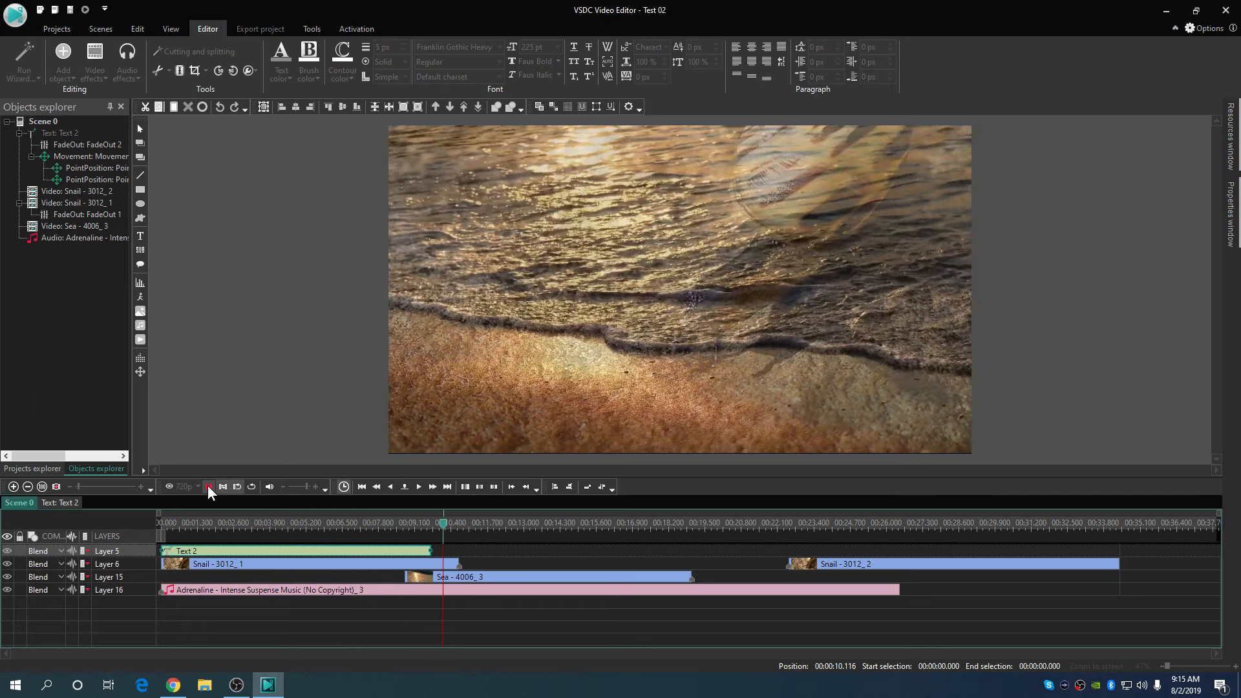
left_click(210, 486)
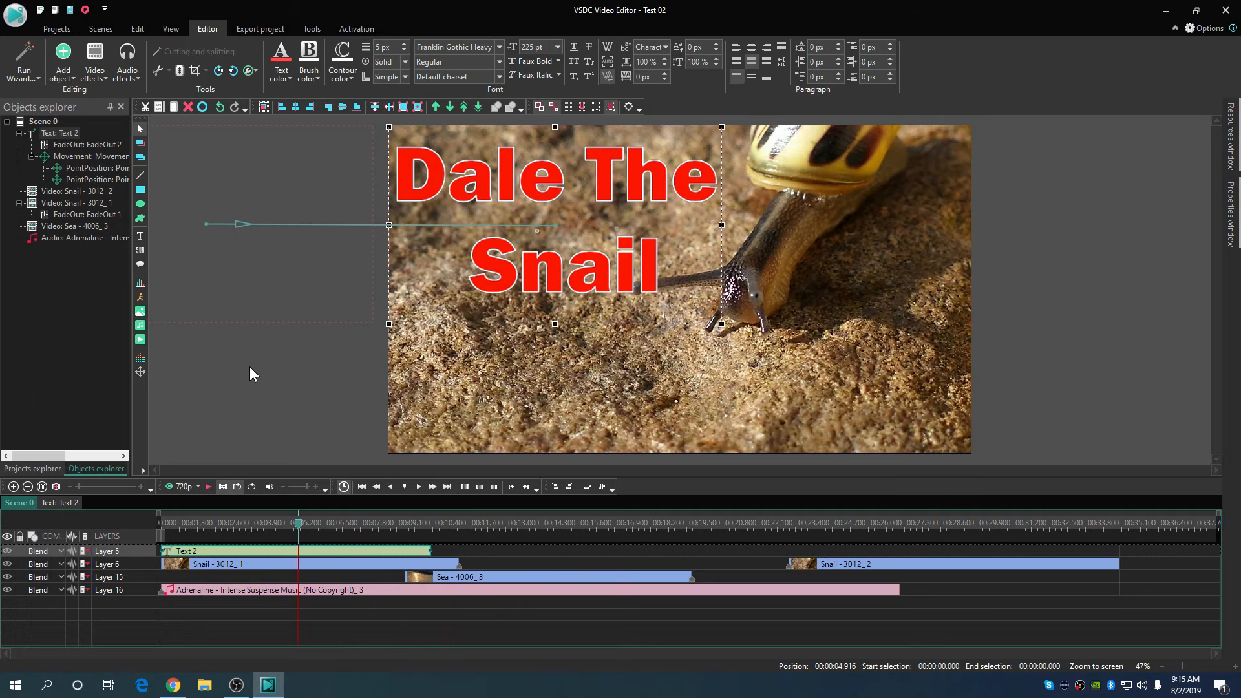
Step: Move the cursor to about 11.8 s and apply the Sutro quick style to the Sea - 4006 clip
left_click(490, 570)
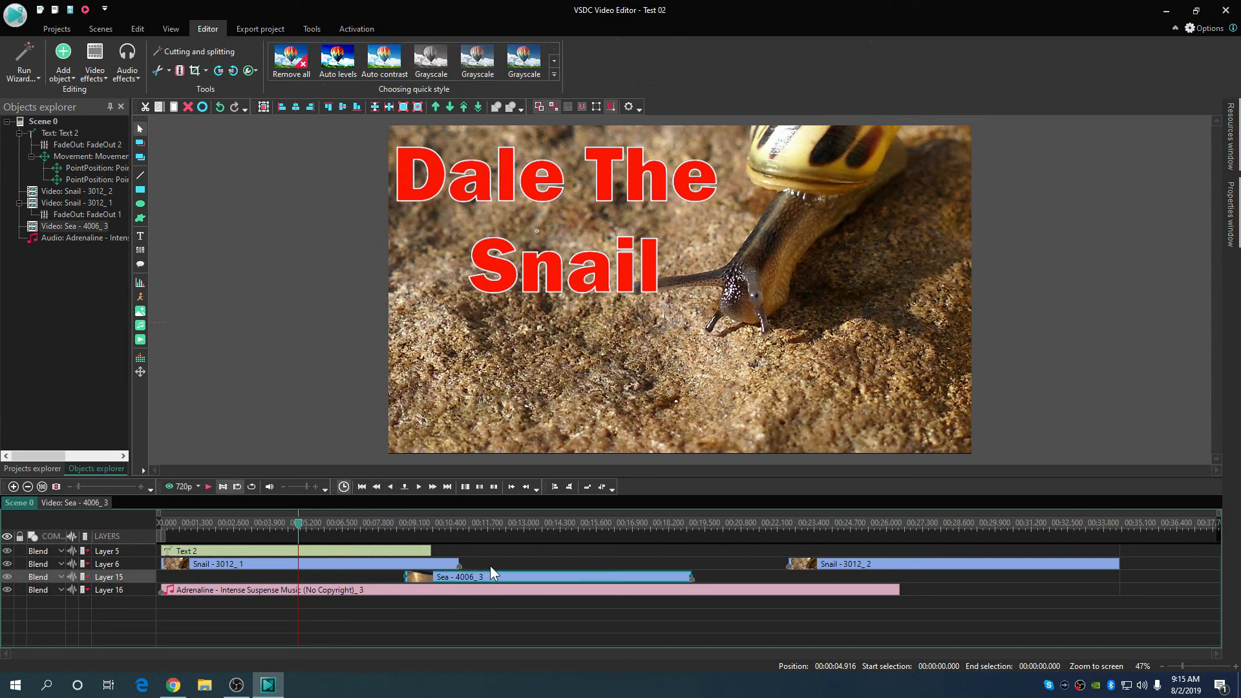
left_click(491, 522)
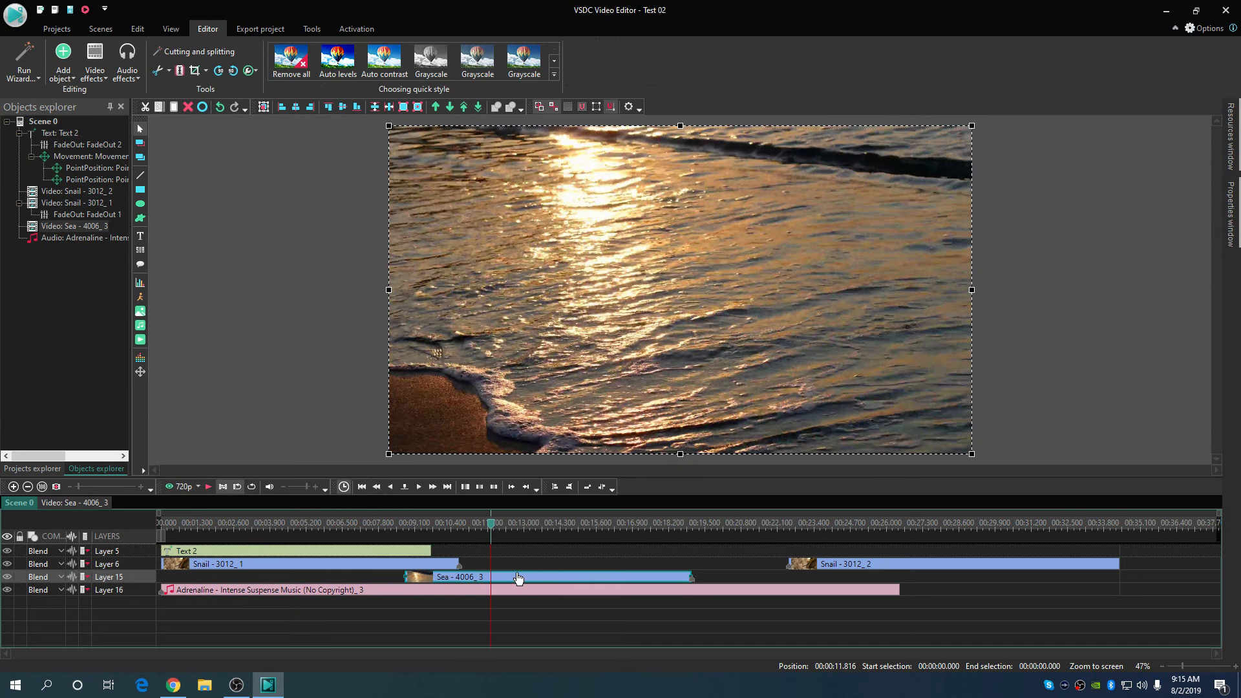
right_click(575, 580)
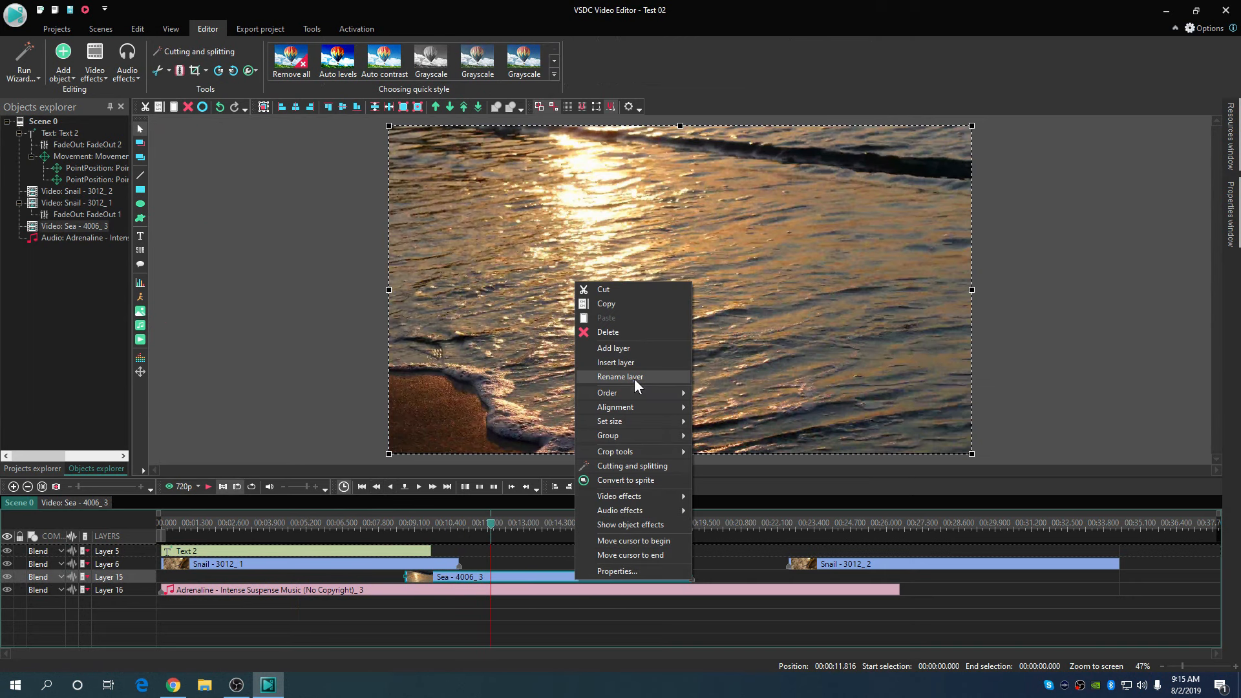
mouse_move(633, 496)
mouse_move(765, 494)
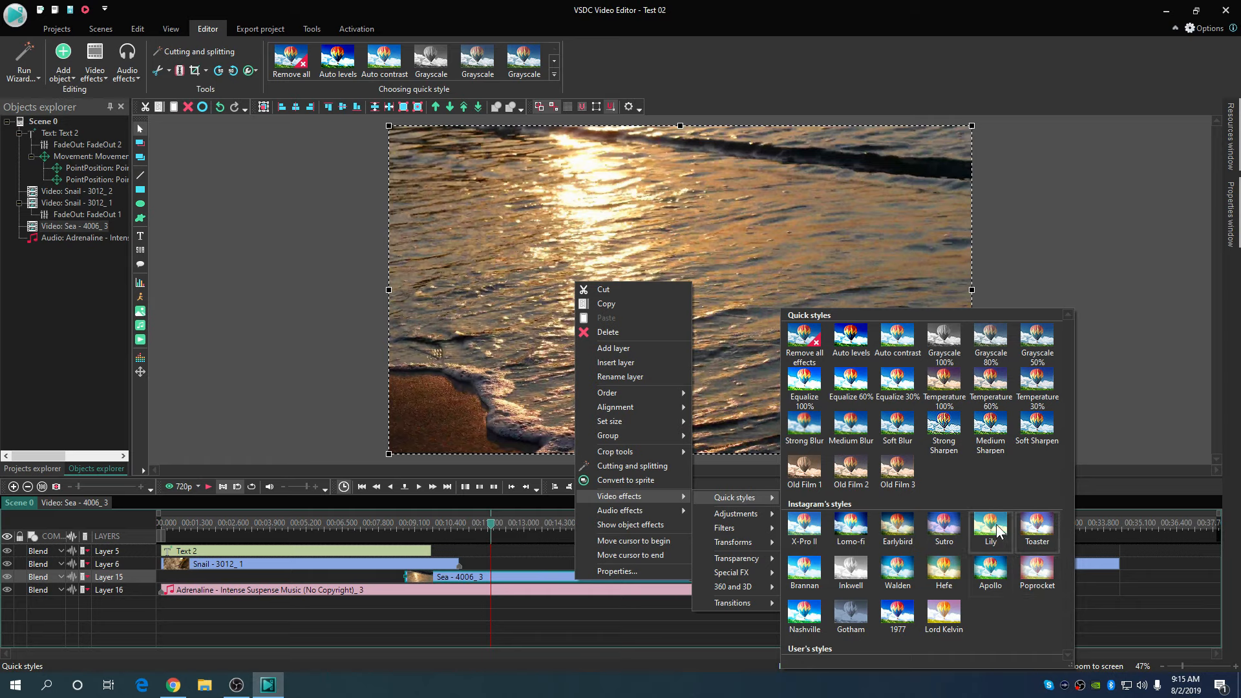
left_click(960, 521)
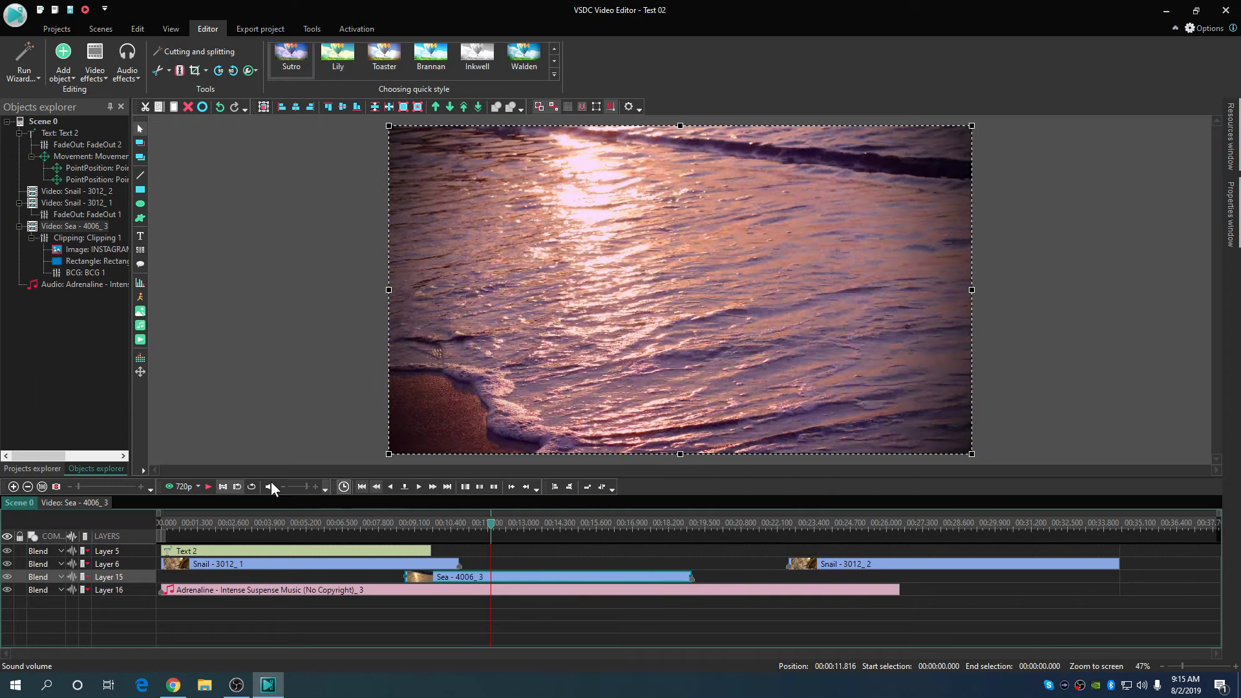
Step: Preview the styled sea clip, inspect its effects timeline, and return to the scene
left_click(207, 486)
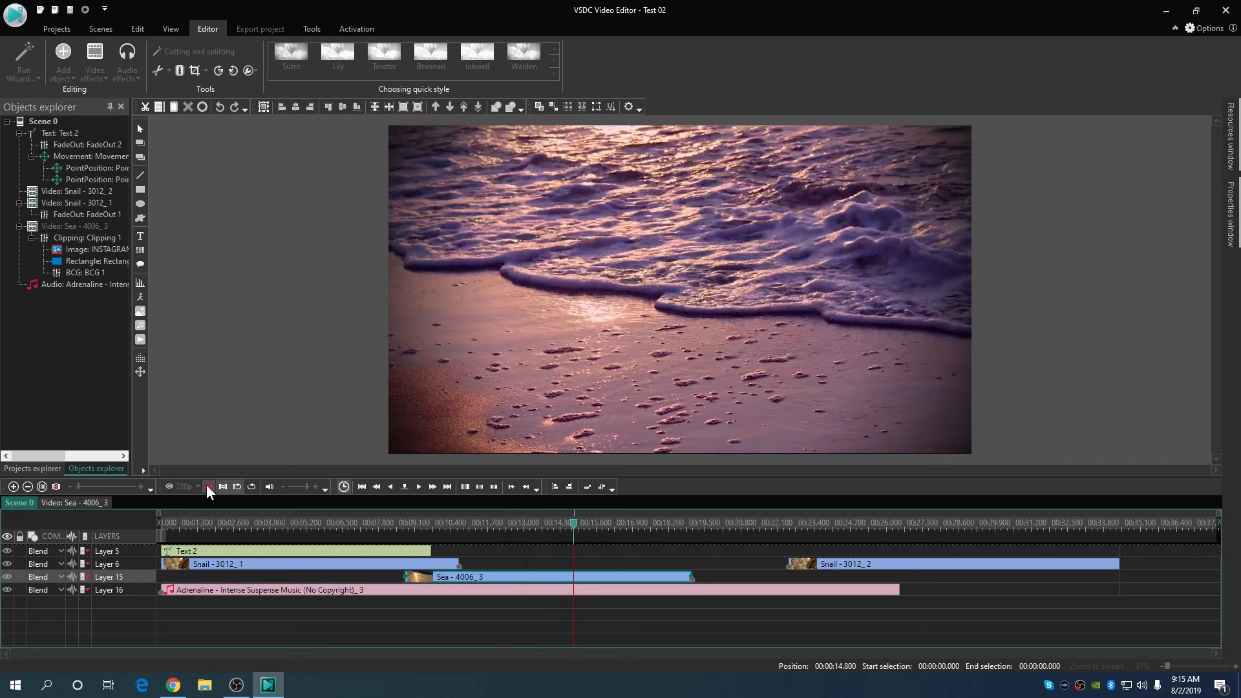
left_click(207, 486)
double_click(453, 577)
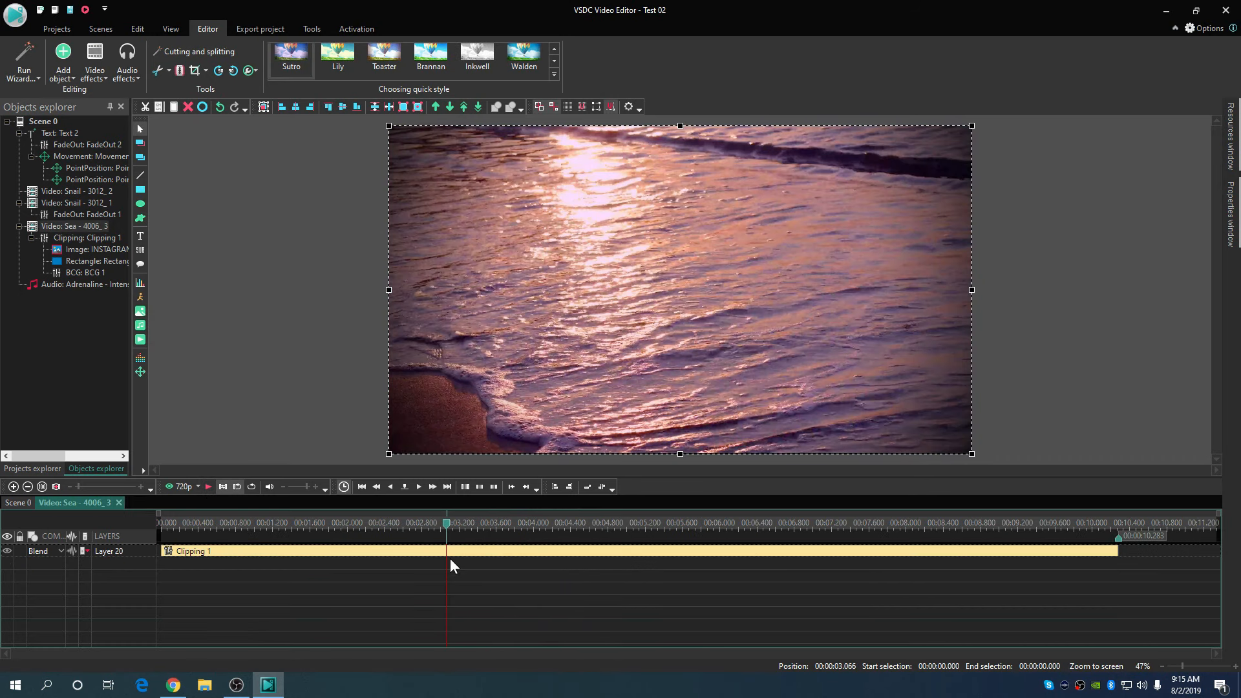
left_click(26, 503)
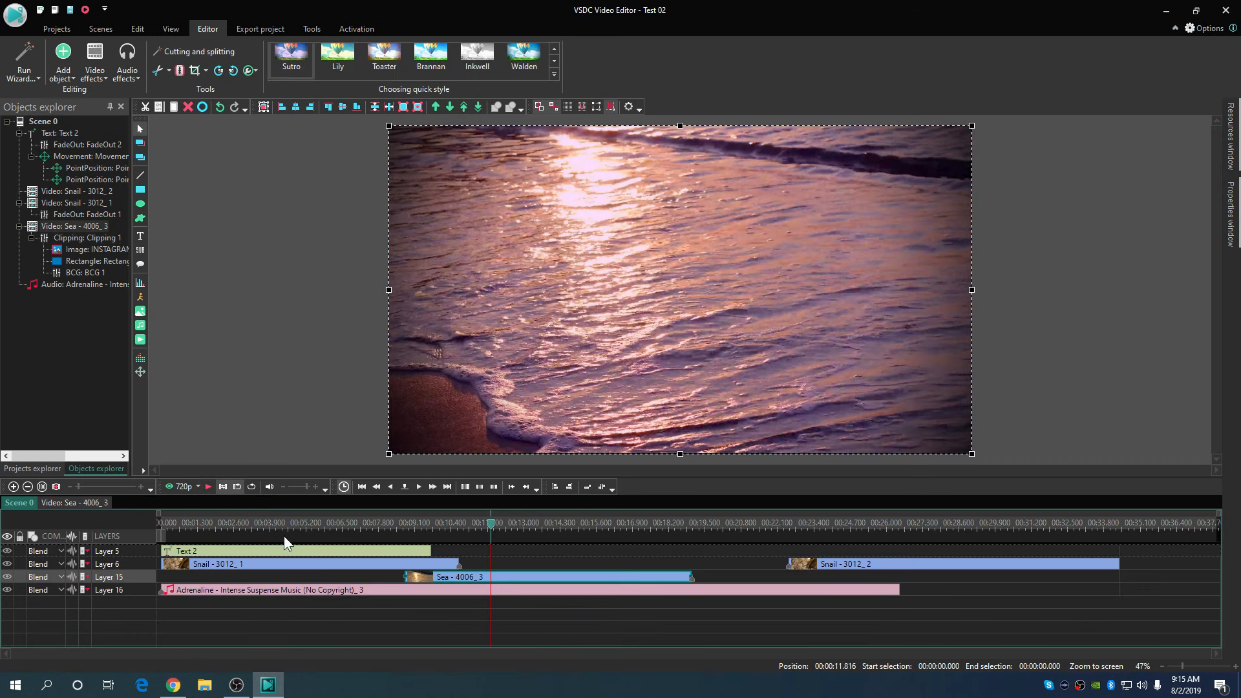
right_click(486, 577)
mouse_move(529, 489)
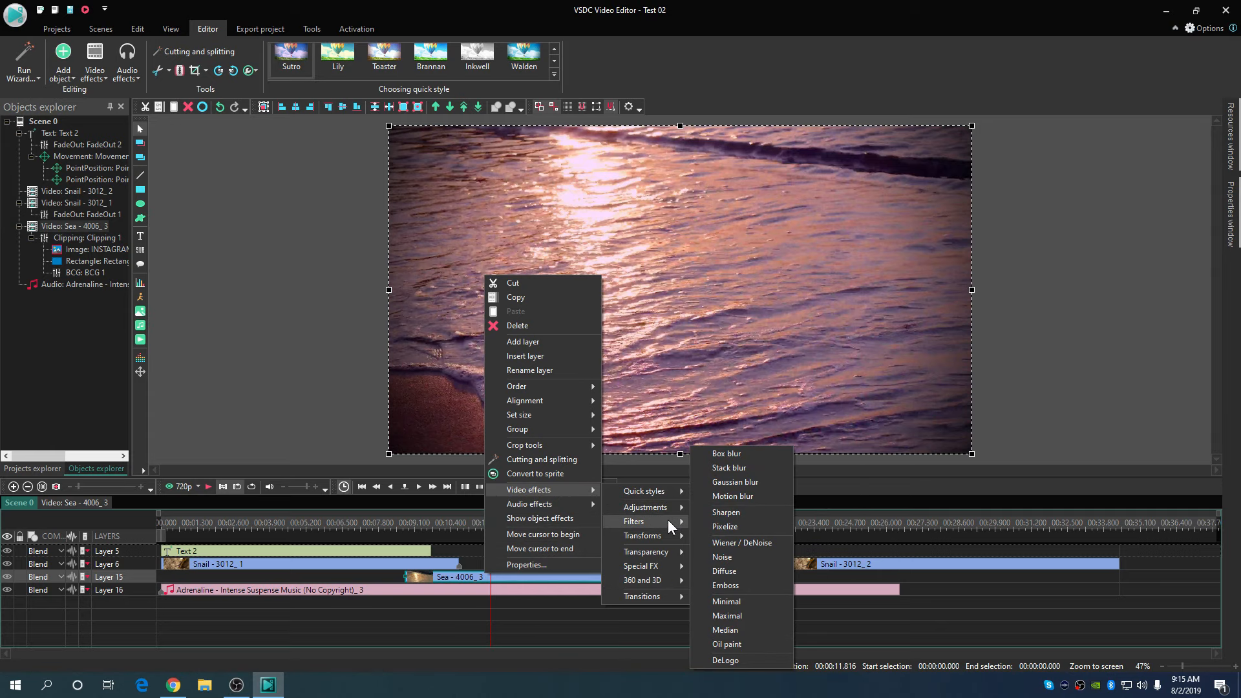
left_click(750, 514)
Step: Add the Forest - 18534 video at about 11.8 s on a new layer and move the cursor to 24 s to view it
left_click(743, 406)
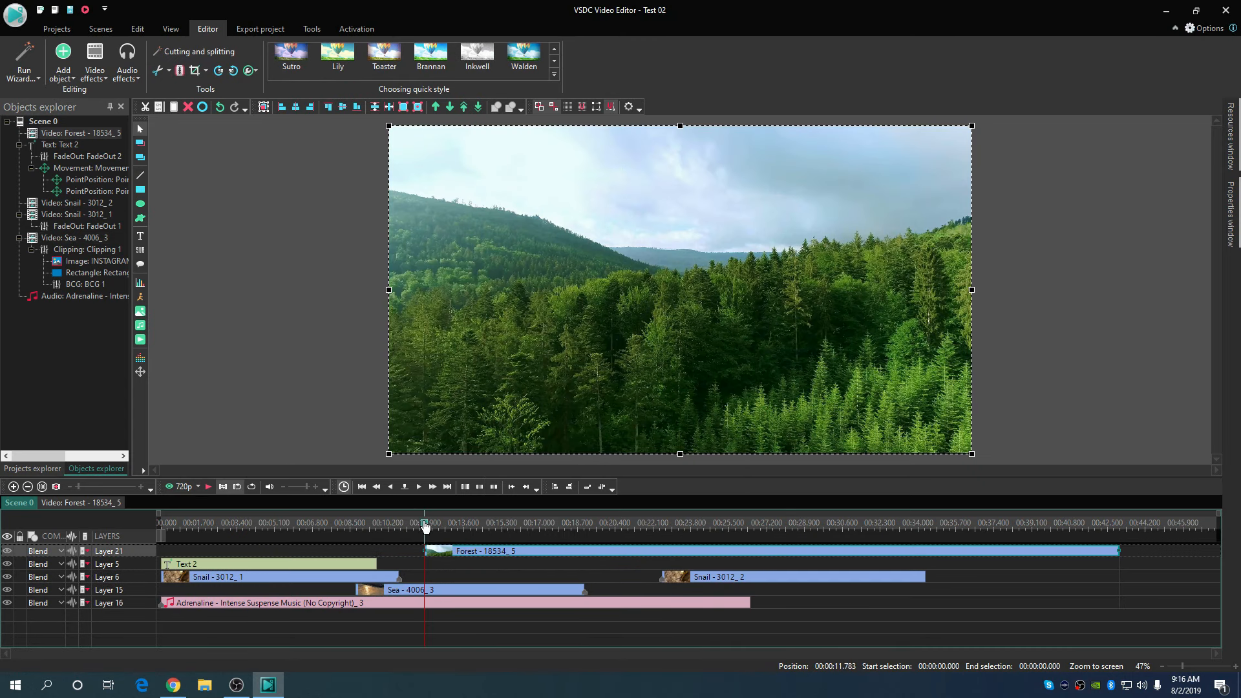
left_click_drag(425, 527, 695, 527)
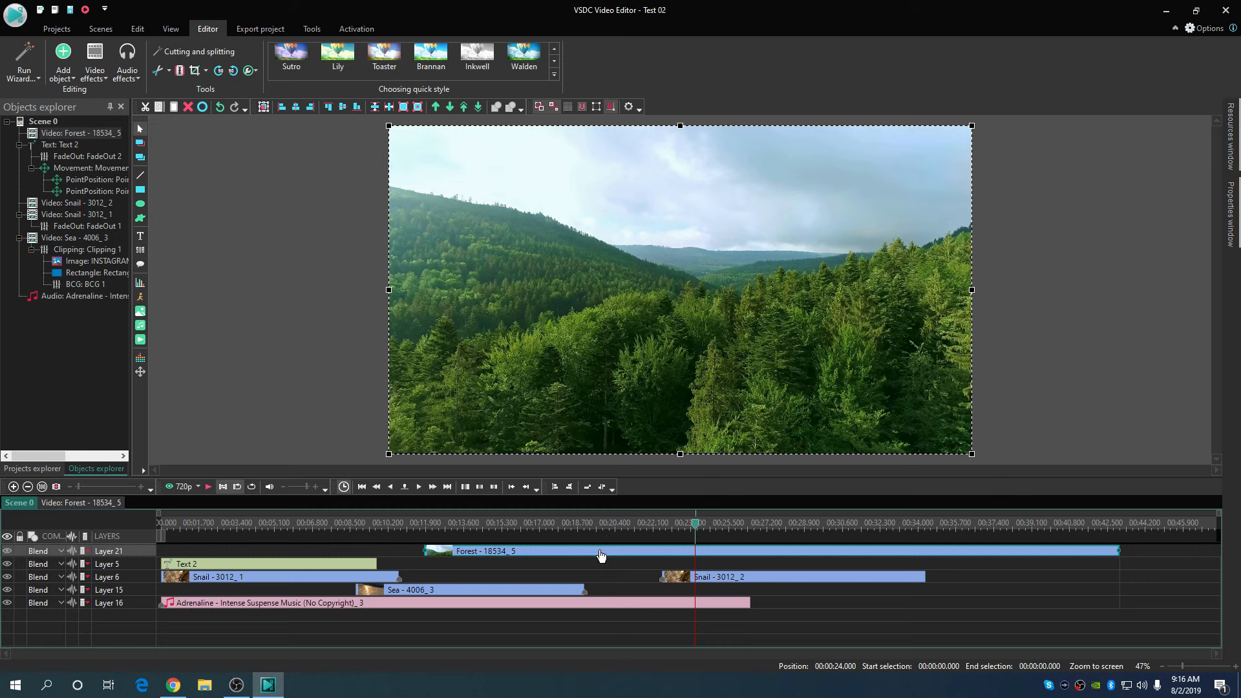
Step: Split the Forest - 18534 clip at 24 s and delete the part after the split
left_click(181, 71)
left_click(748, 557)
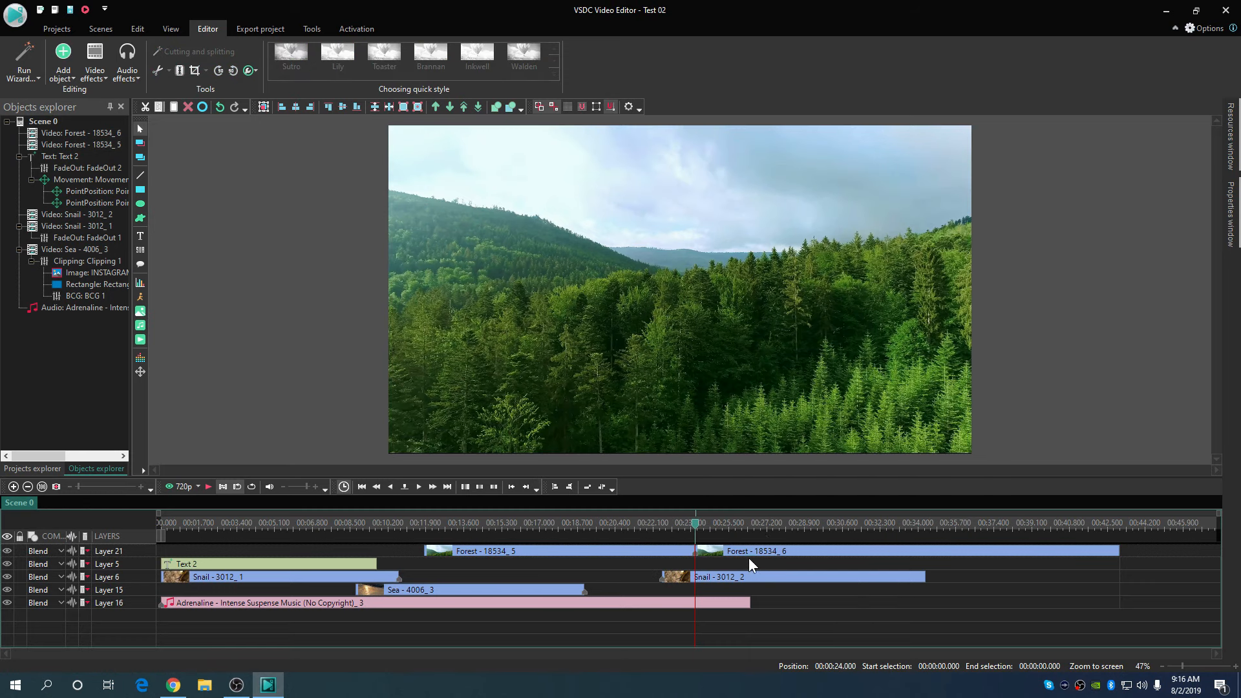
right_click(752, 549)
left_click(813, 302)
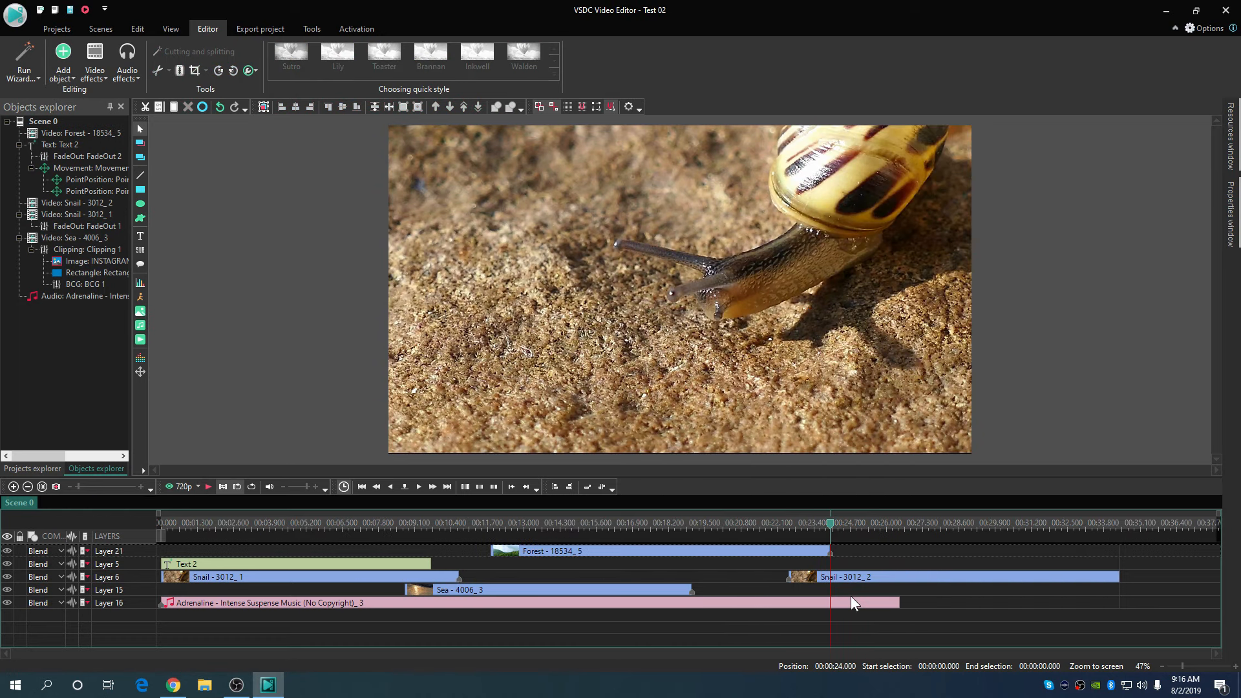
Step: Move the Forest clip to a new layer below the Sea clip, overlapping its end, and set the cursor to about 21.2 s
left_click_drag(722, 549, 851, 614)
mouse_move(689, 590)
left_mouse_down()
mouse_move(688, 611)
mouse_move(712, 595)
left_mouse_up()
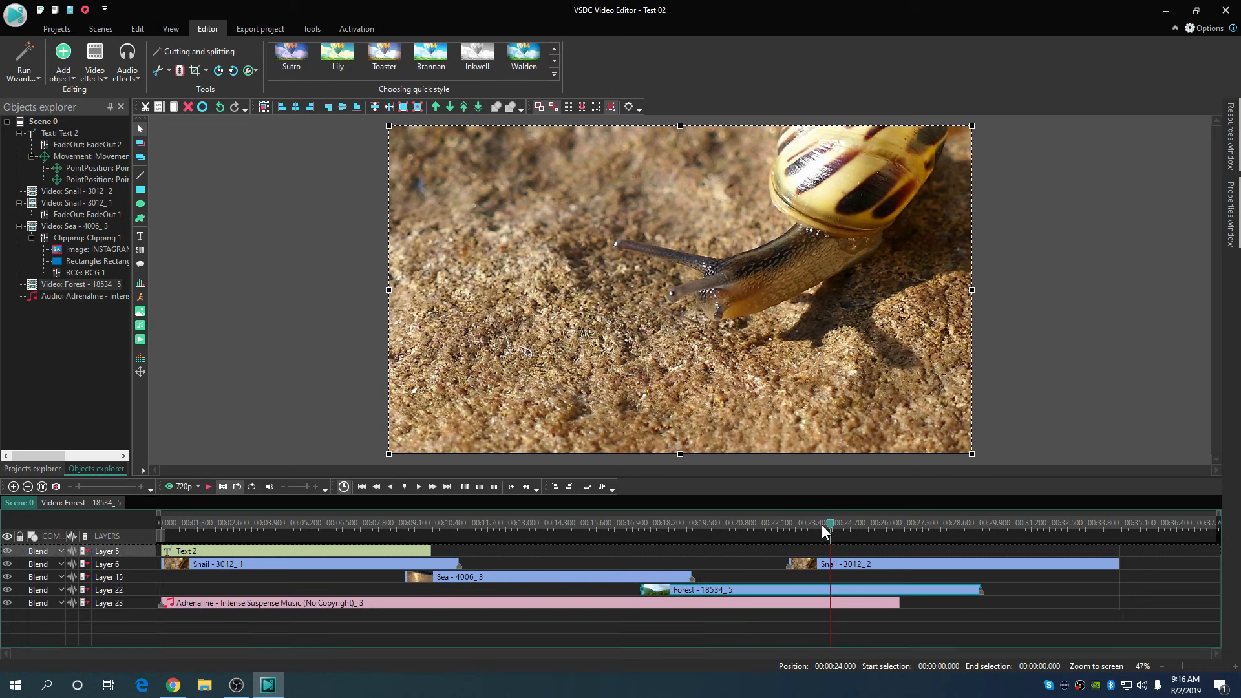
left_click_drag(832, 529, 752, 549)
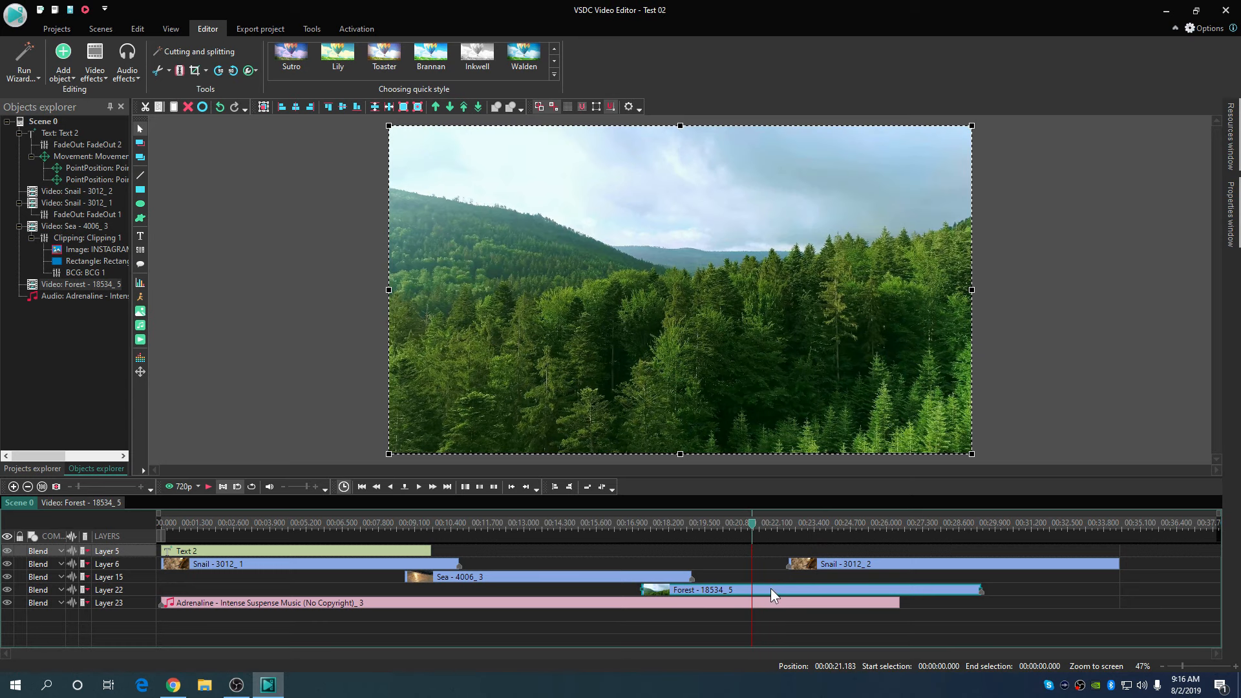
Step: Open the Forest clip's own timeline and add a Red/Green/Blue adjustment effect starting at the cursor
double_click(771, 590)
right_click(537, 307)
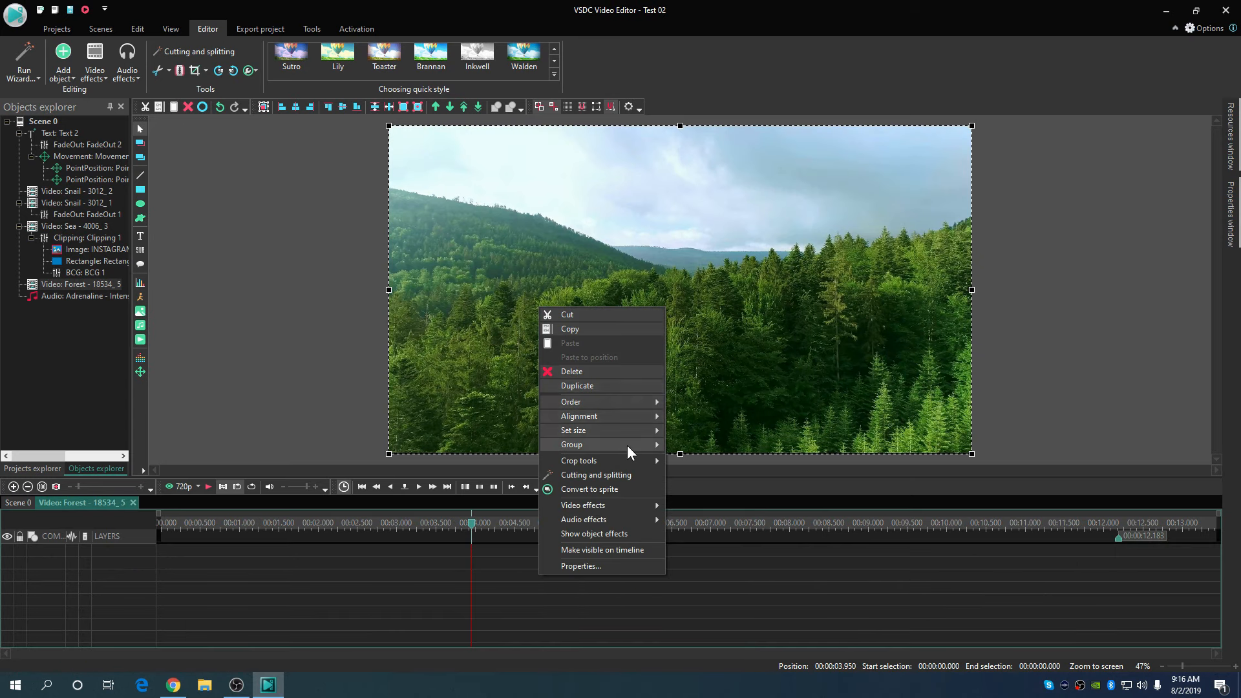
mouse_move(621, 504)
mouse_move(729, 569)
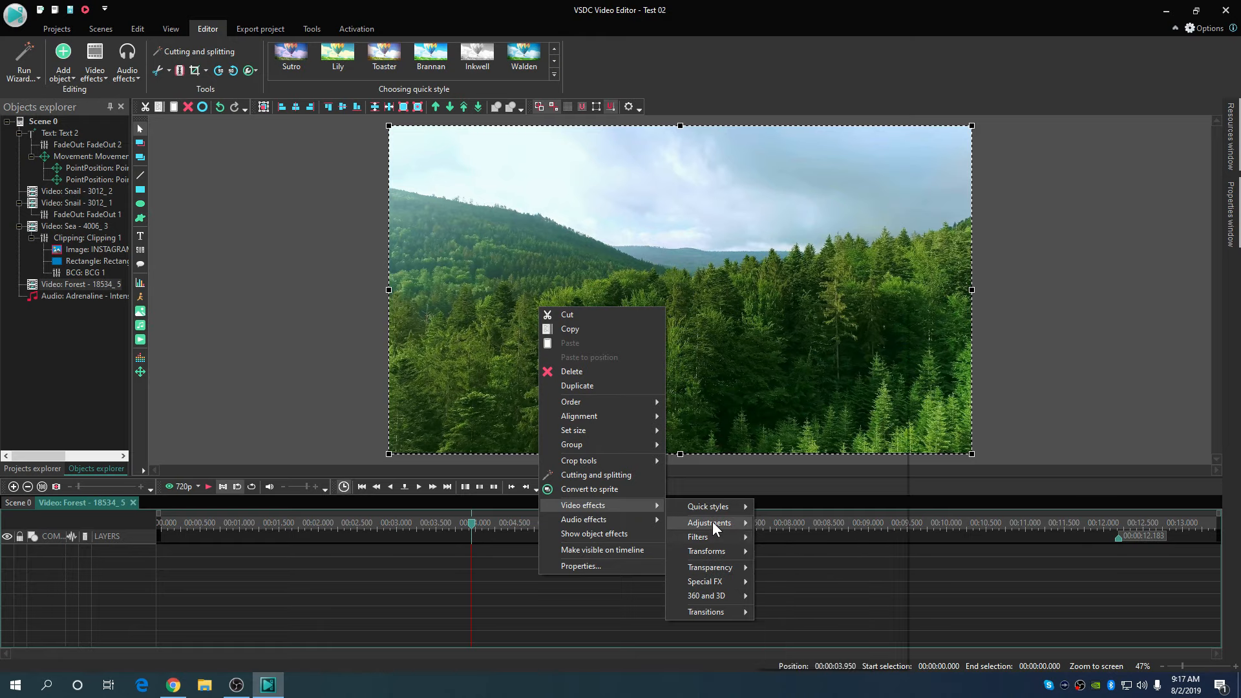
mouse_move(712, 522)
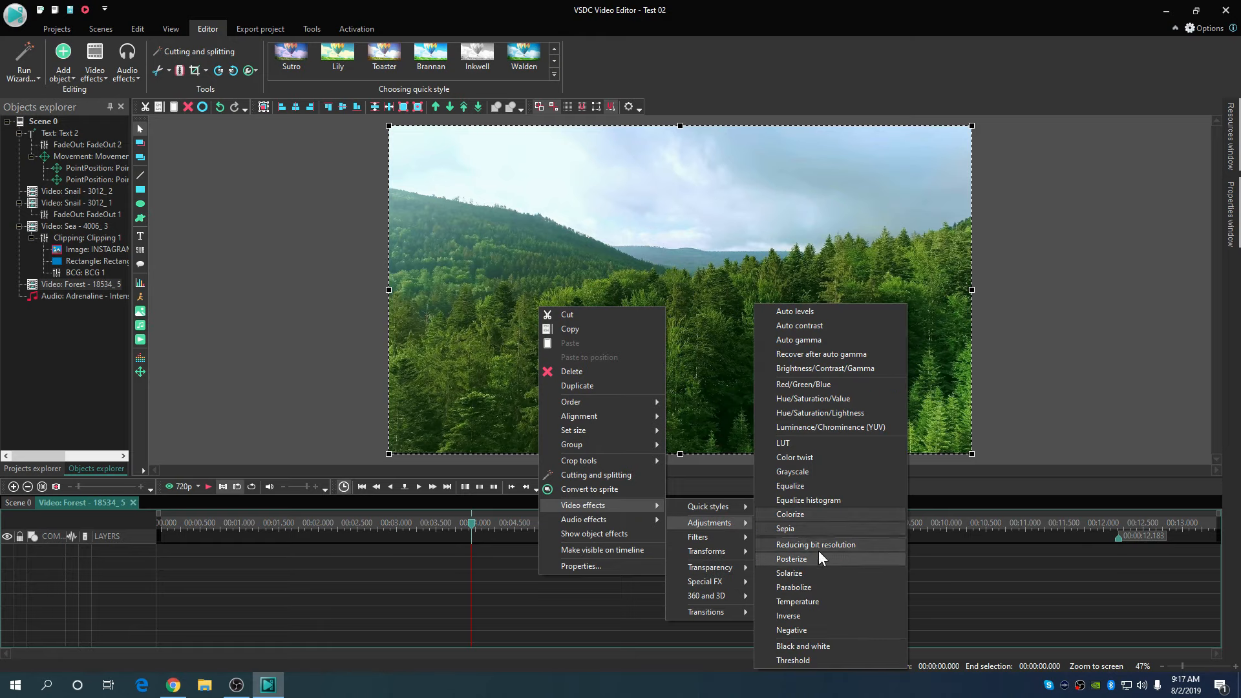
left_click(820, 395)
left_click(748, 407)
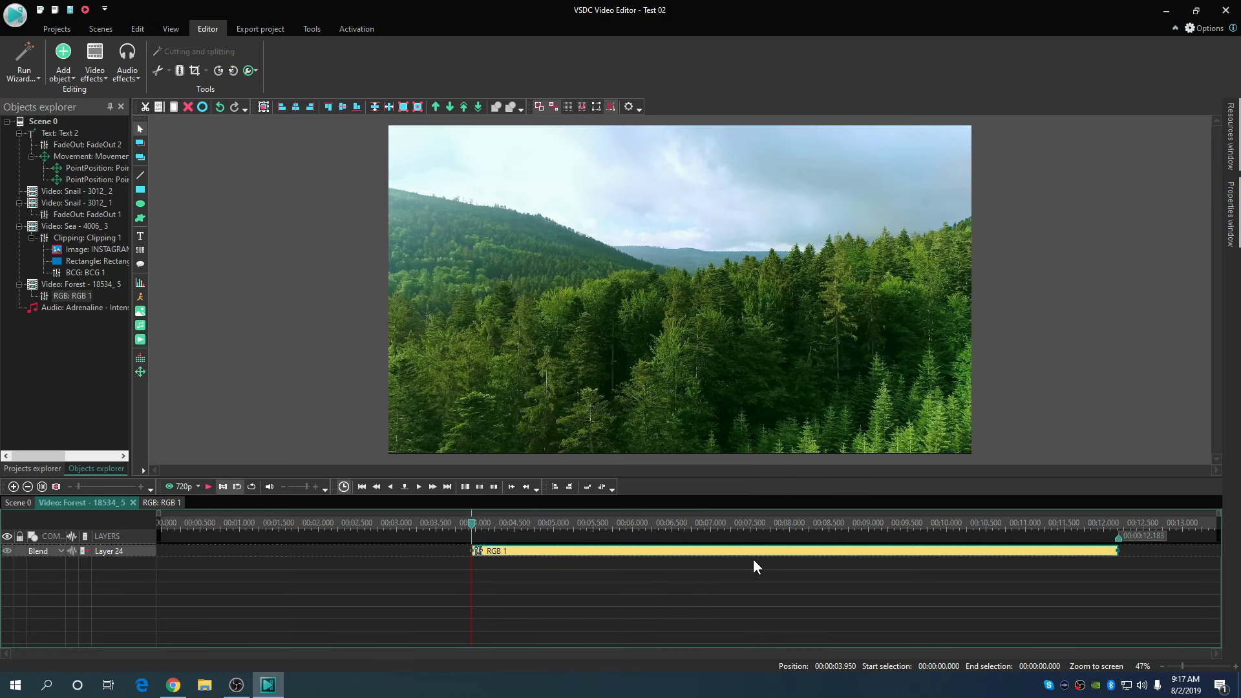
Step: Open the properties of the RGB effect and set its red offset to 100
right_click(563, 560)
left_click(588, 546)
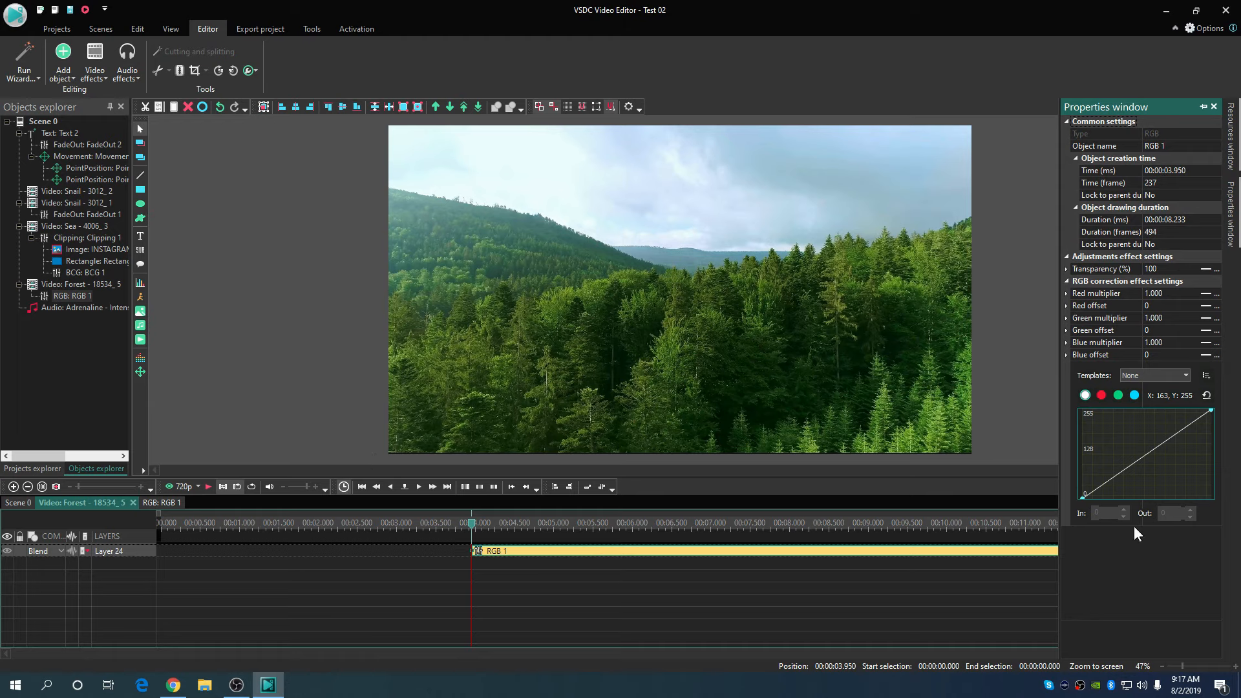
left_click(1176, 306)
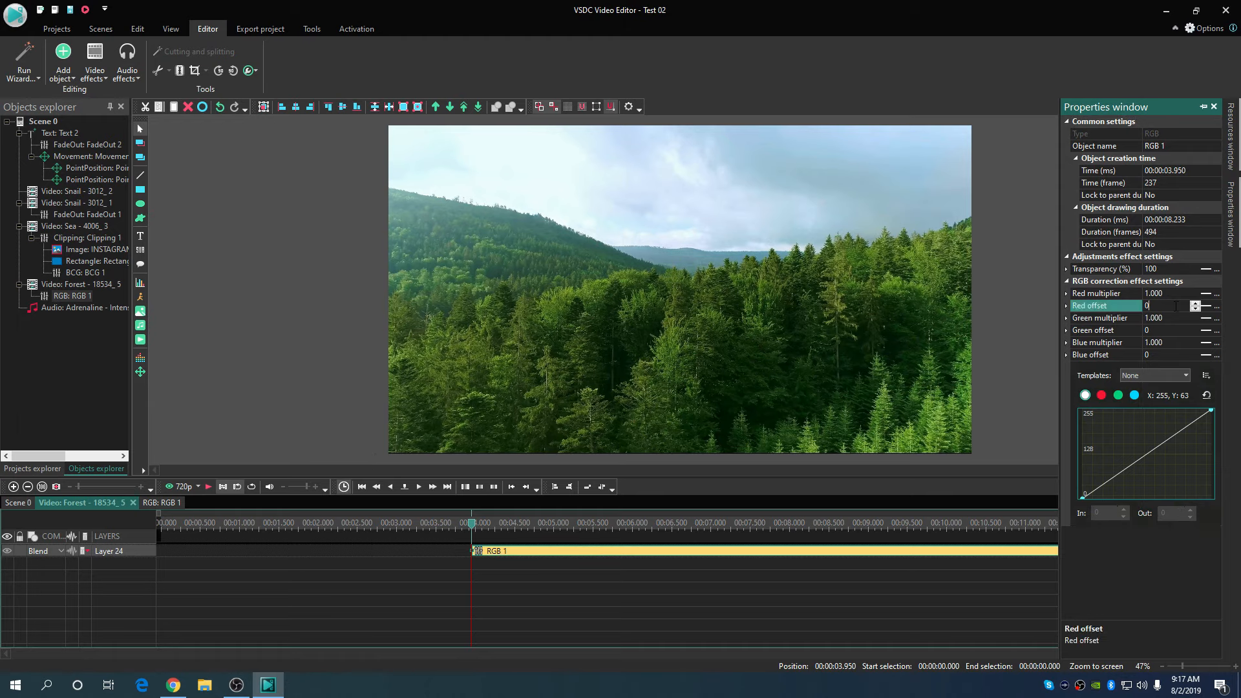
type("100")
left_click(1104, 307)
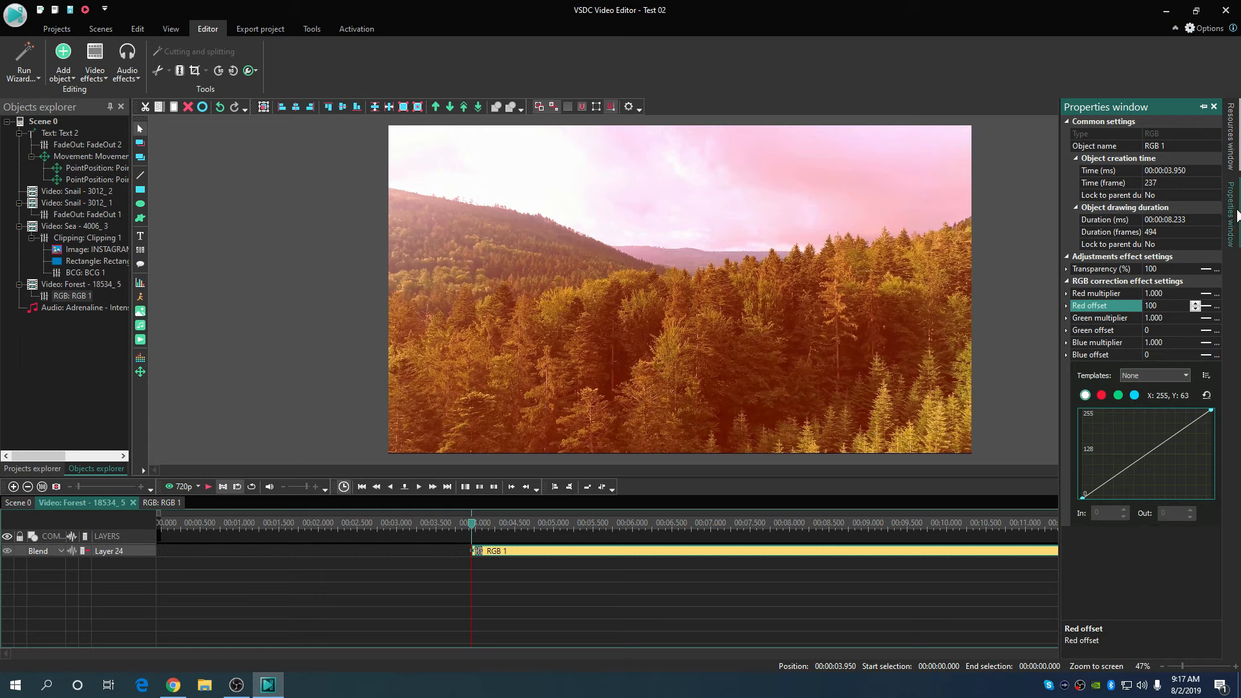
Step: Try a red offset of 200 with a red multiplier of 2.000, and set the red offset back to 100
double_click(1163, 304)
type("200")
left_click(1077, 312)
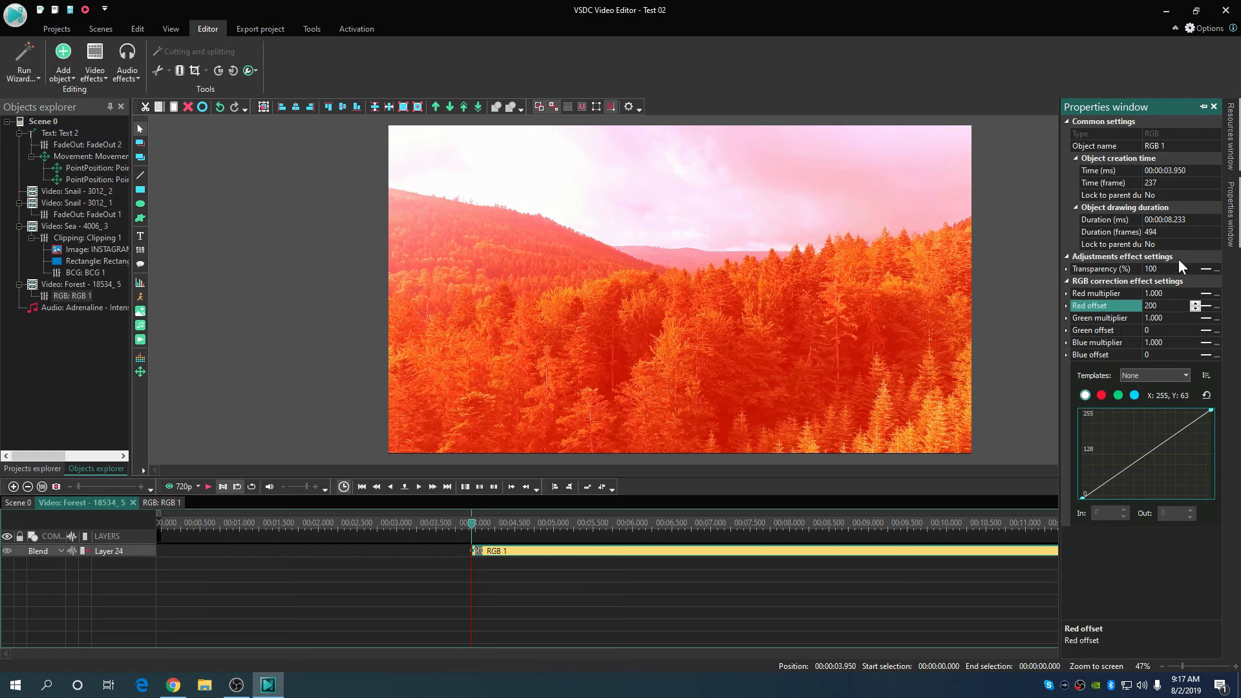
double_click(1161, 293)
left_click(1173, 305)
left_click(1106, 294)
type("2.000")
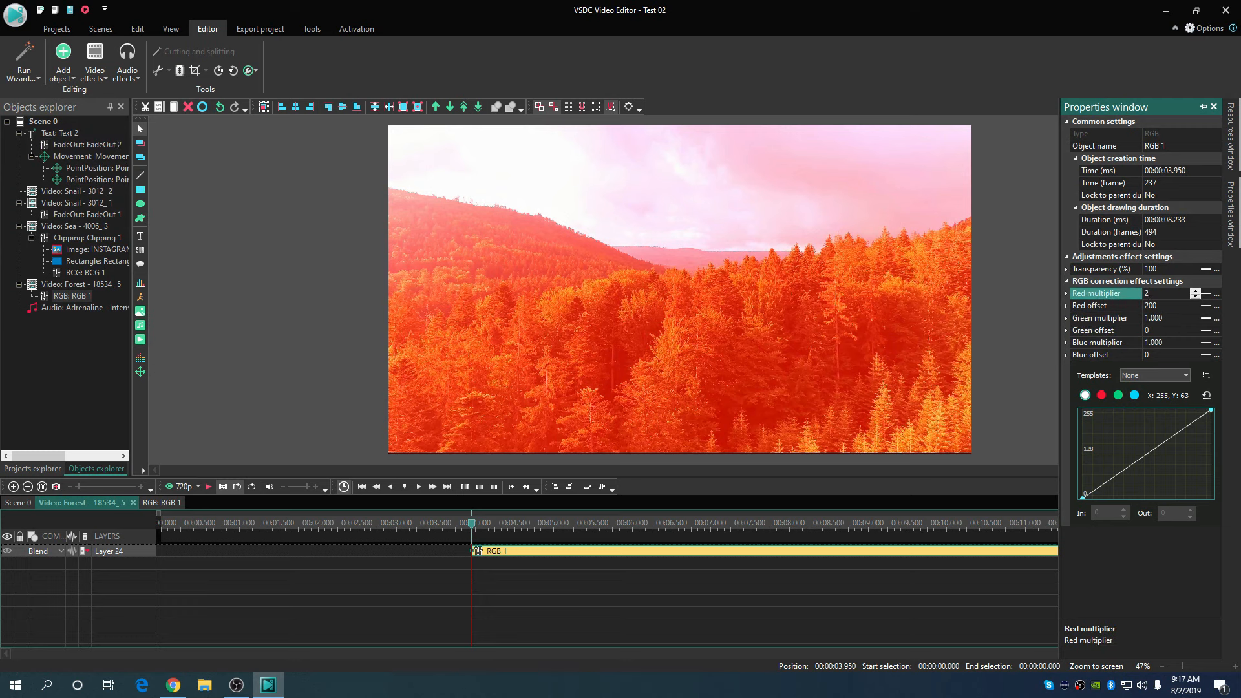
left_click(1166, 305)
type("100")
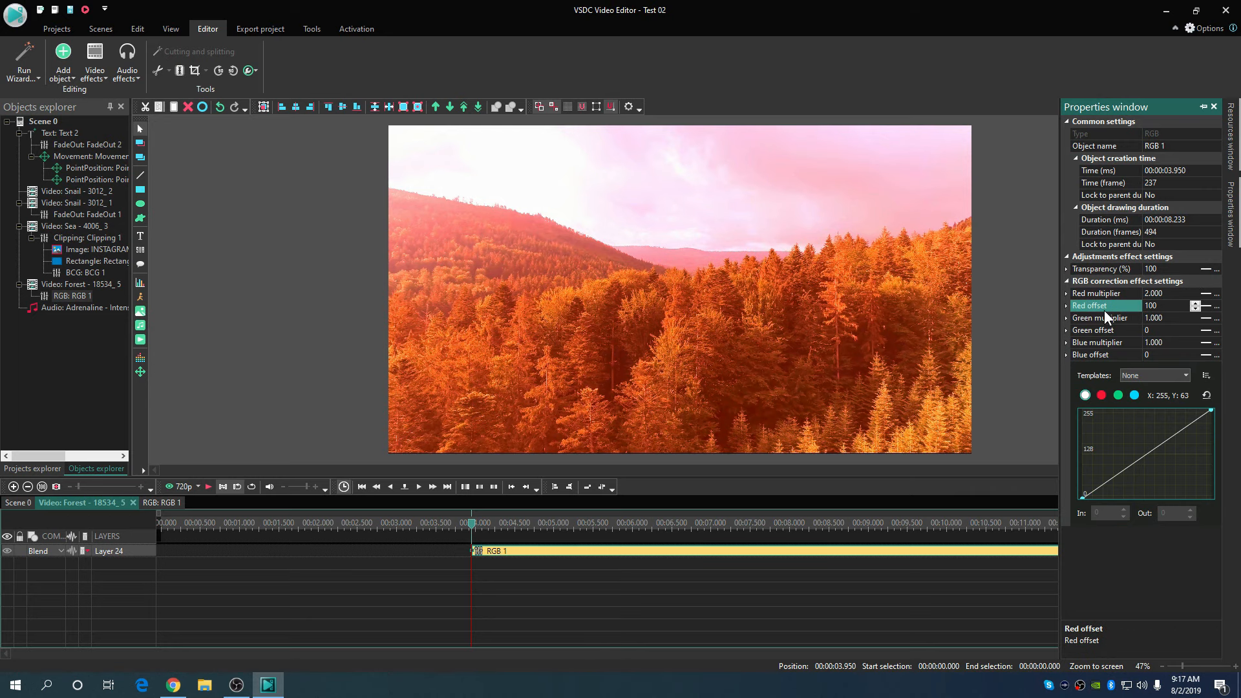
Step: Make the red offset rise linearly across the RGB effect, previewing it and raising the end point to 202
left_click(1207, 305)
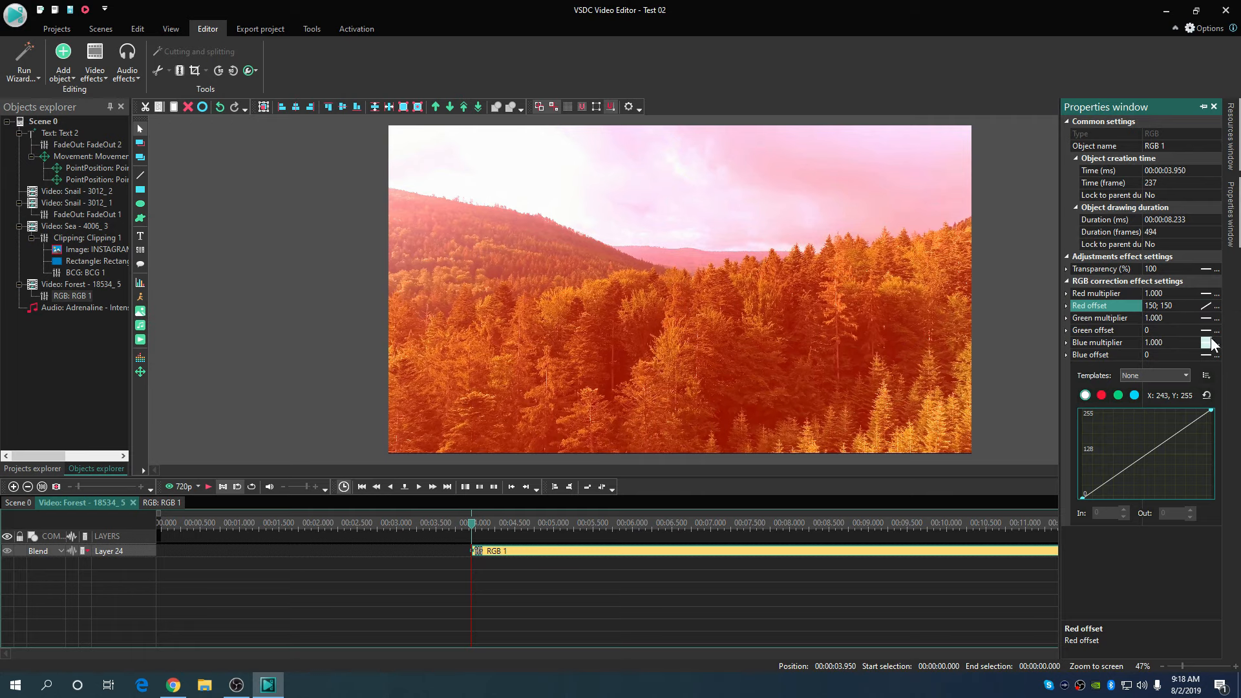
left_click(1217, 306)
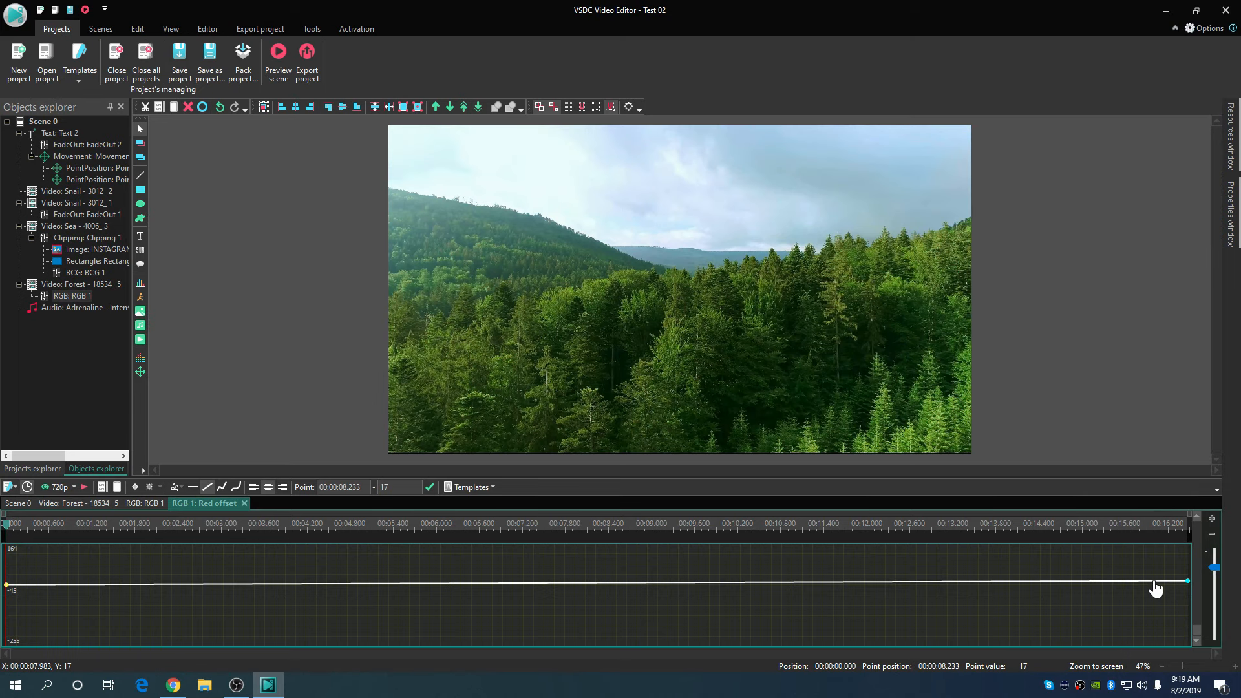
left_click_drag(1155, 582, 1177, 558)
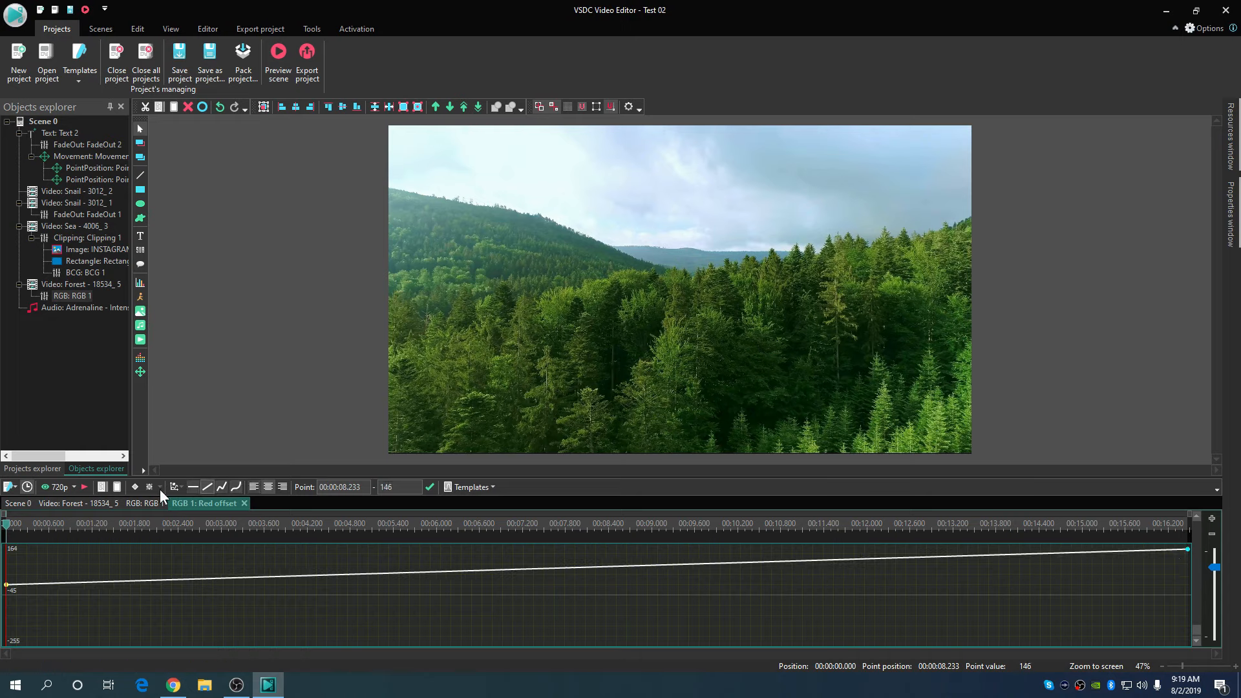
left_click(85, 488)
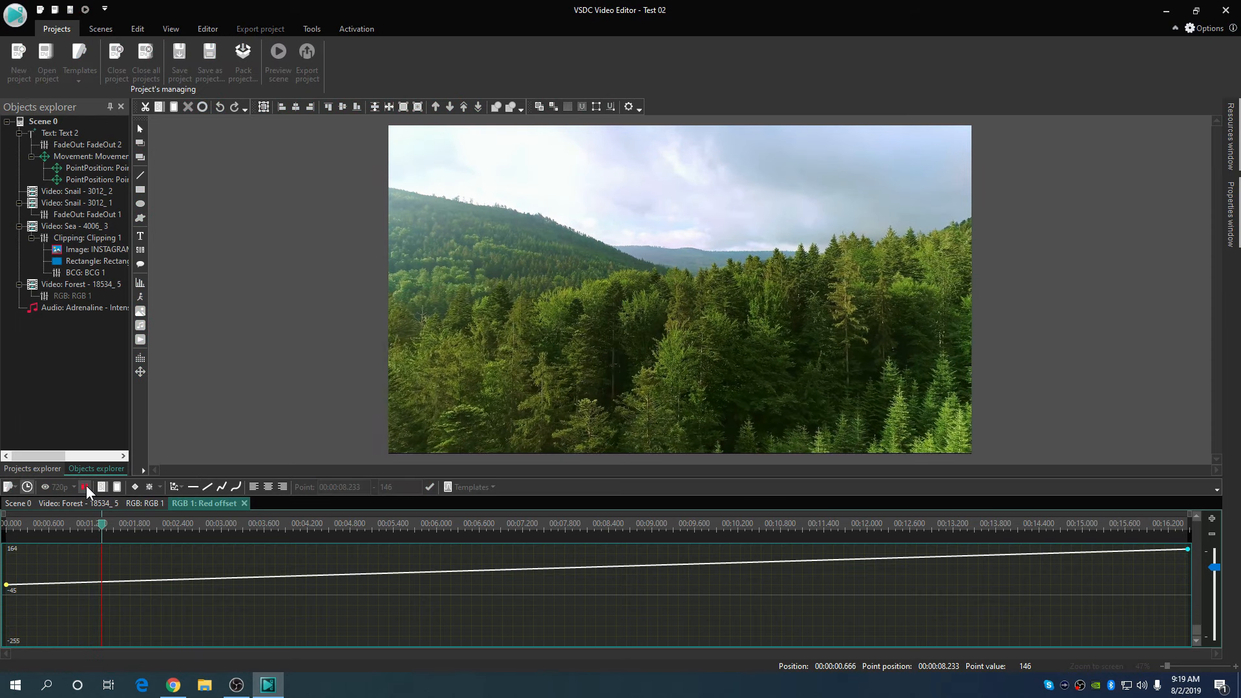
left_click(86, 486)
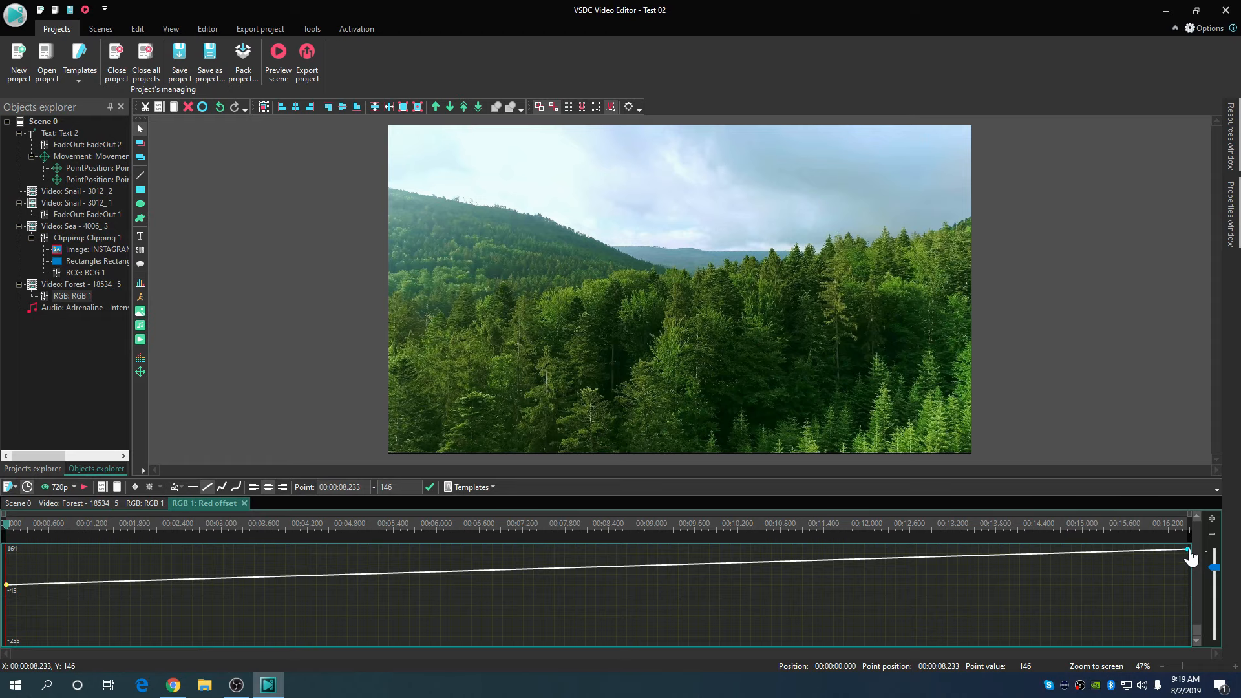
left_click_drag(1189, 551, 1186, 539)
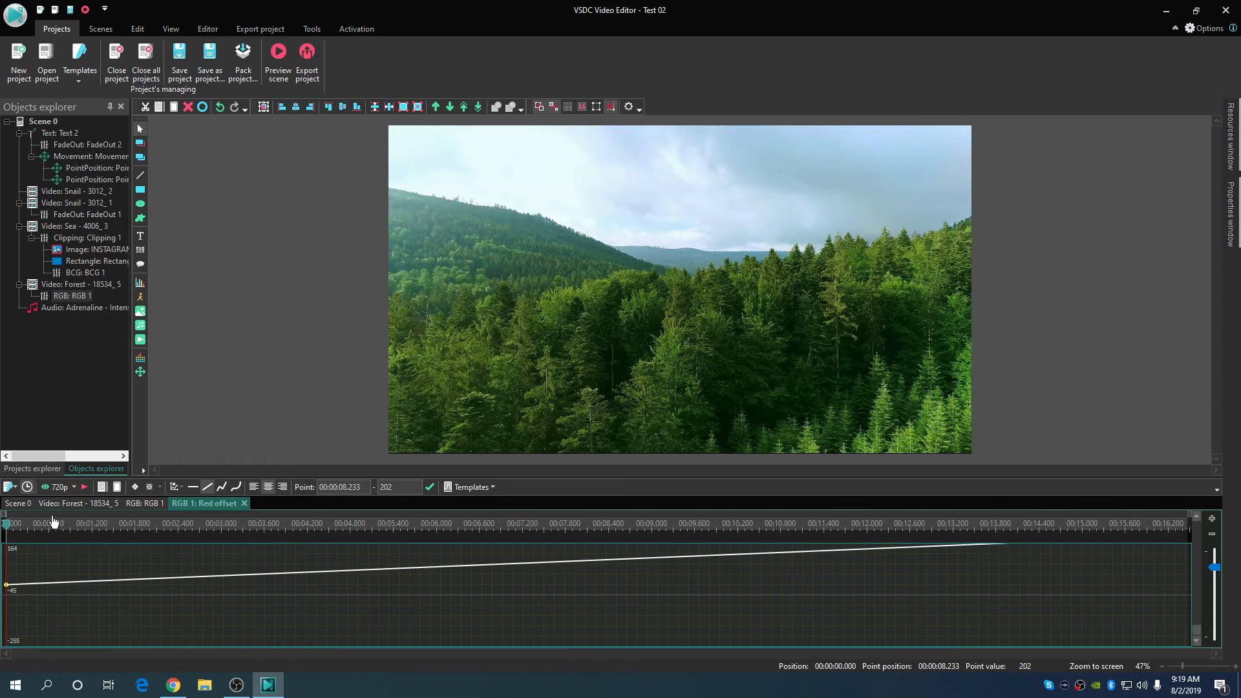
Step: Return to Scene 0 and move the second Snail - 3012 clip later, just past the end of the Forest clip
left_click(141, 505)
left_click(87, 504)
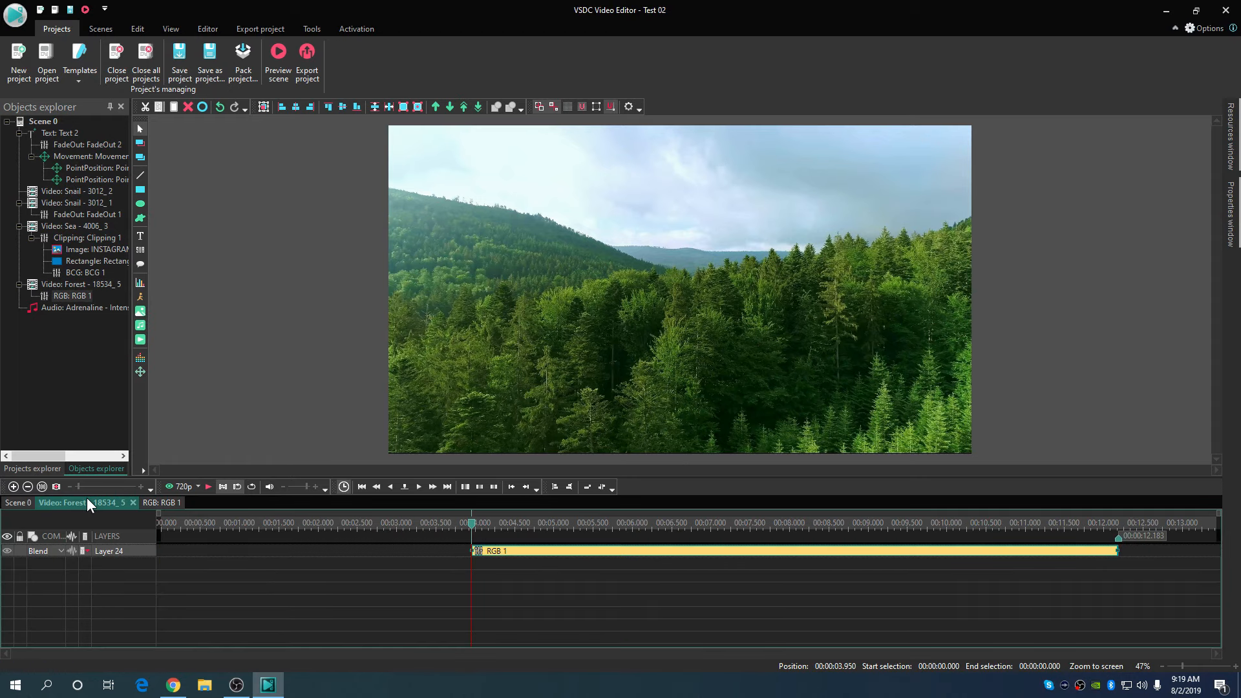
left_click(15, 503)
left_click_drag(796, 567, 1001, 569)
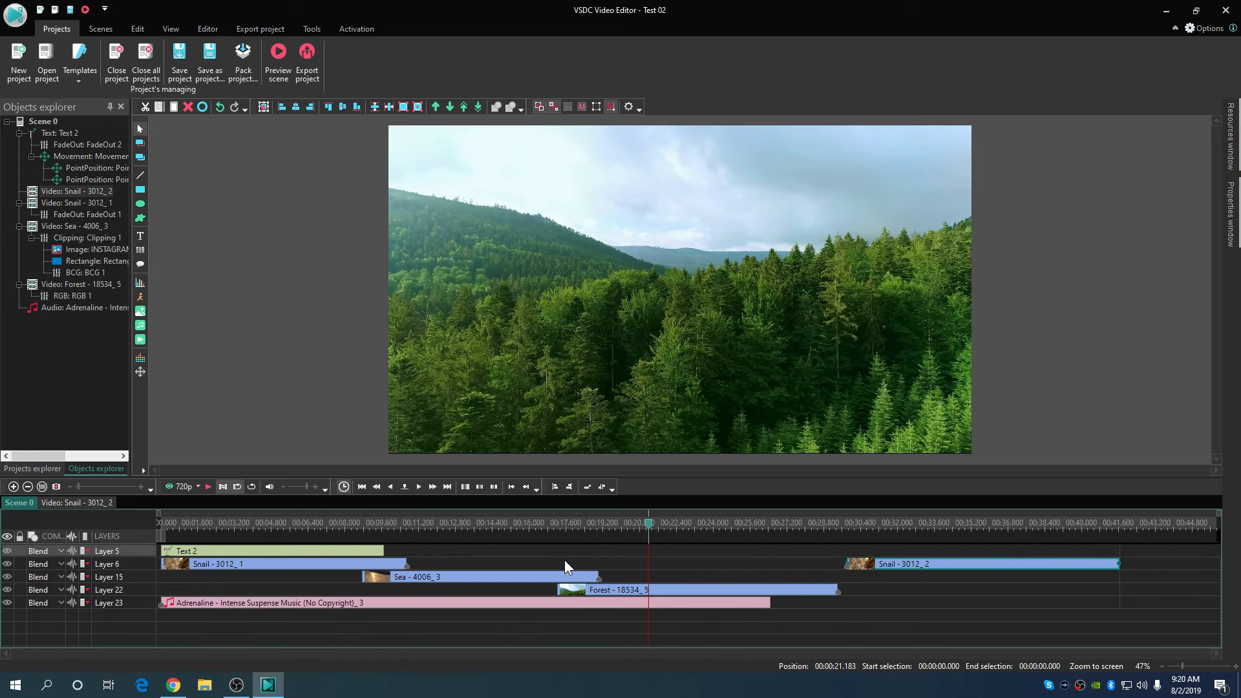
Step: Reopen the red offset graph of the Forest clip's RGB effect and preview the gradual colour change
double_click(568, 589)
double_click(560, 551)
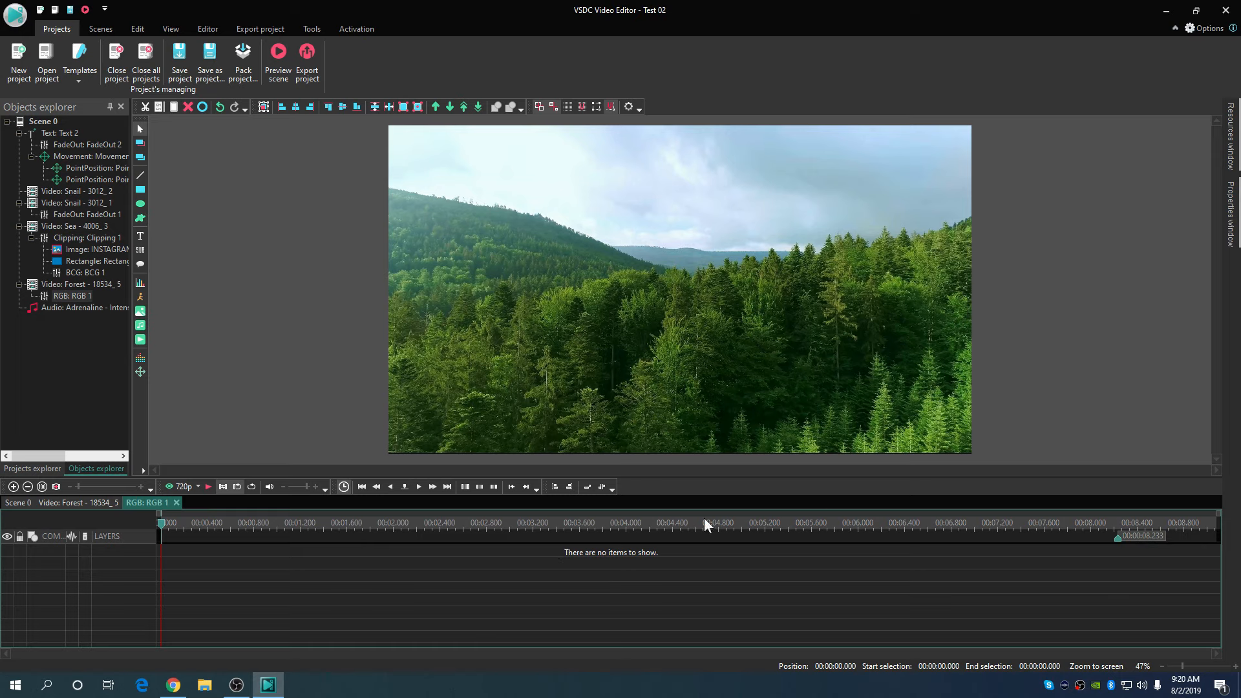
right_click(693, 331)
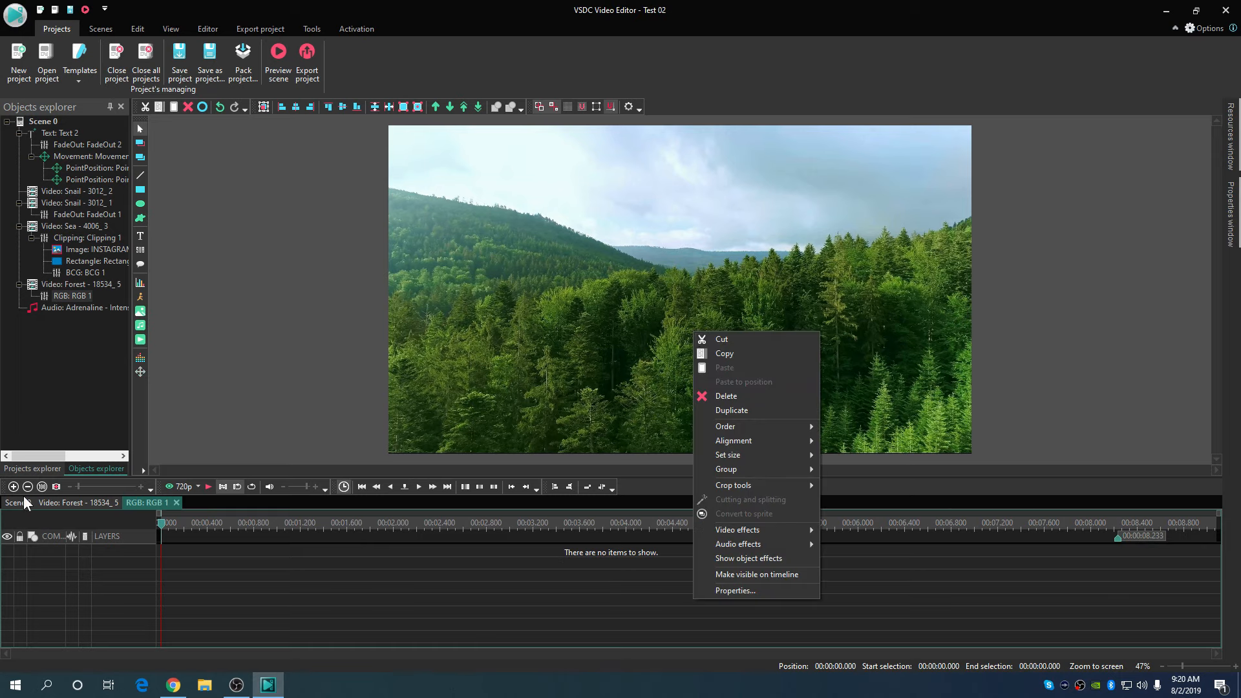
left_click(80, 502)
right_click(582, 557)
left_click(611, 548)
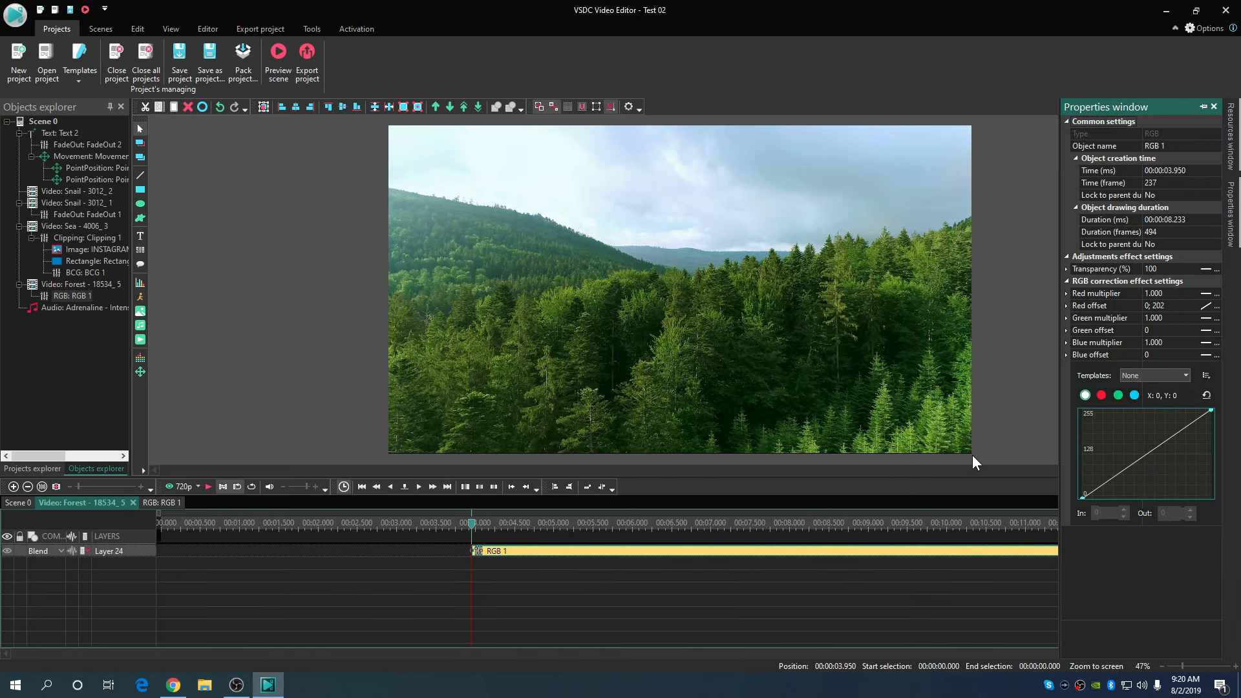
left_click(1216, 306)
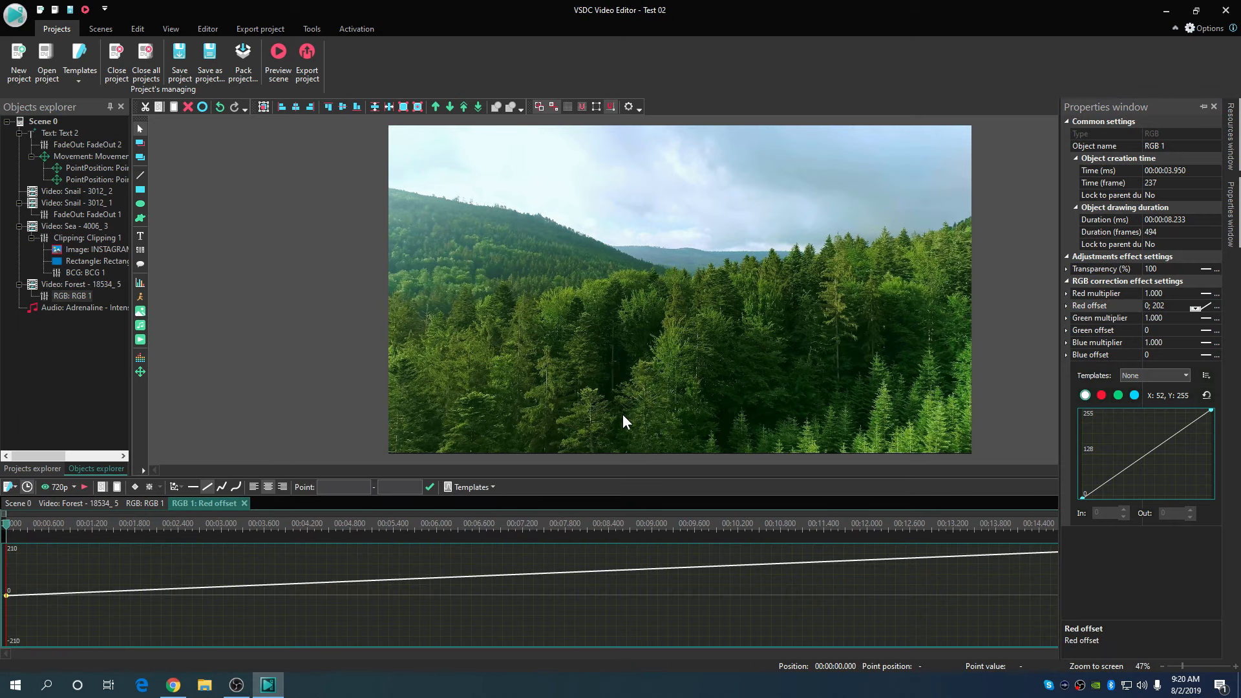
left_click(85, 487)
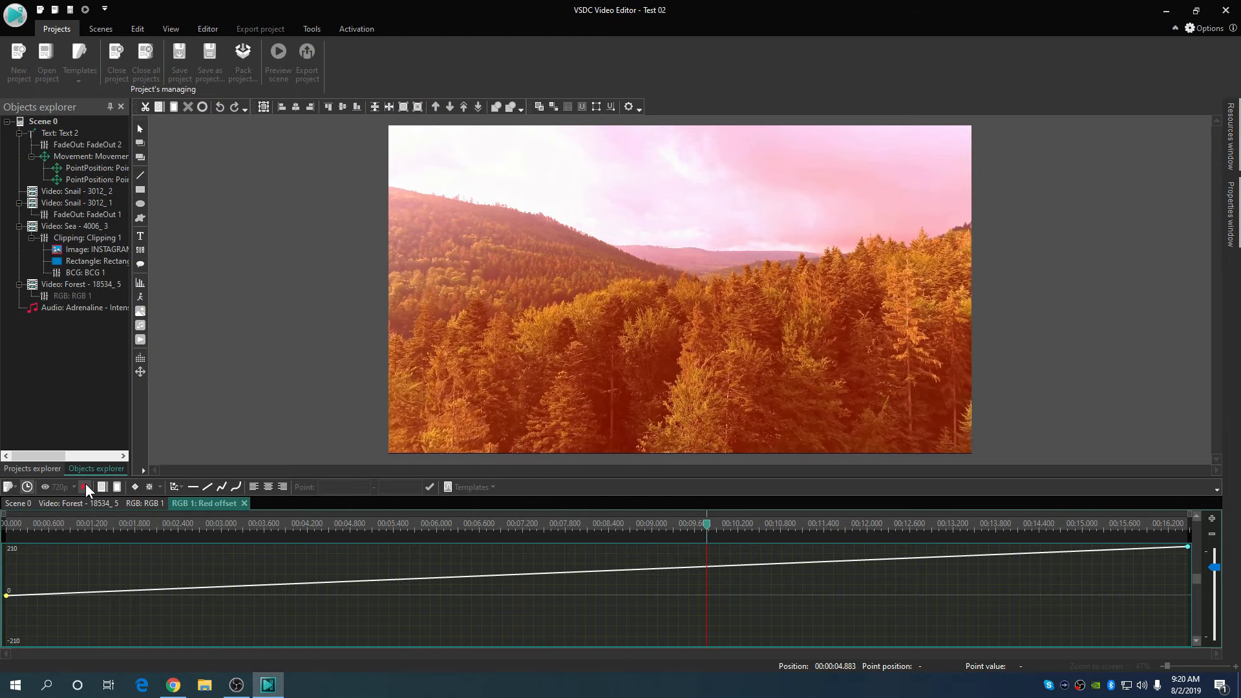
left_click(85, 485)
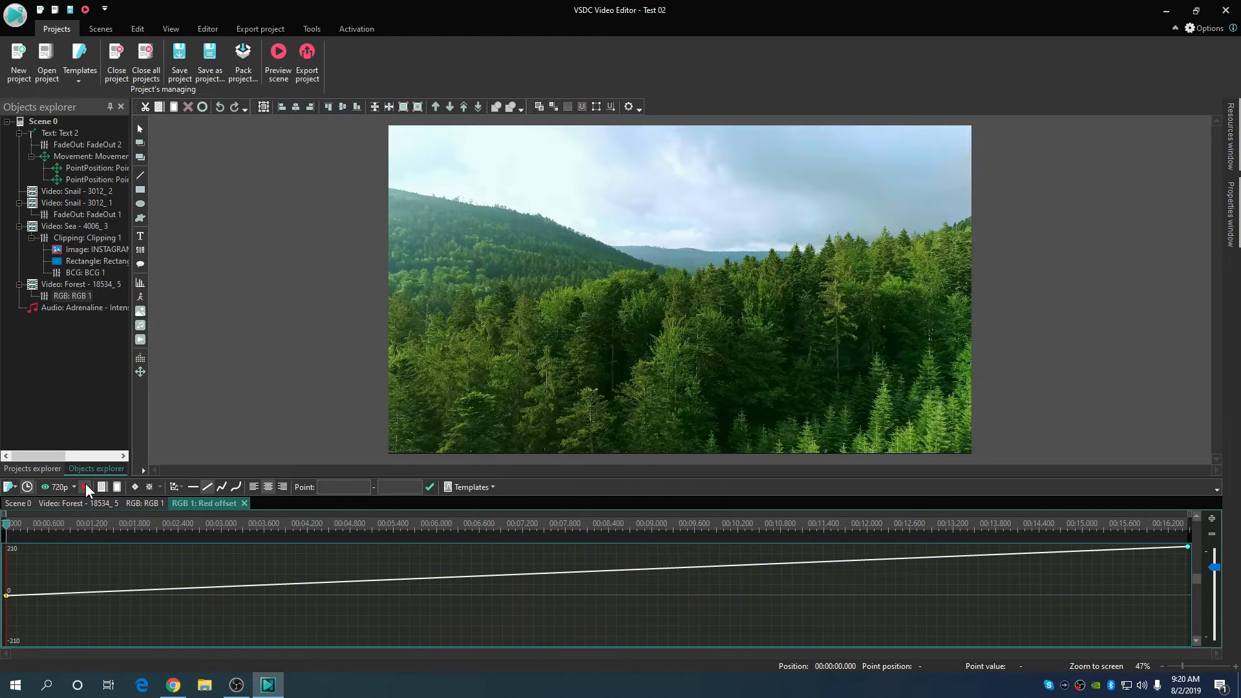
Step: Move the second Snail clip earlier in the scene to overlap the end of the Forest clip, and open the Forest clip's own timeline
left_click(32, 467)
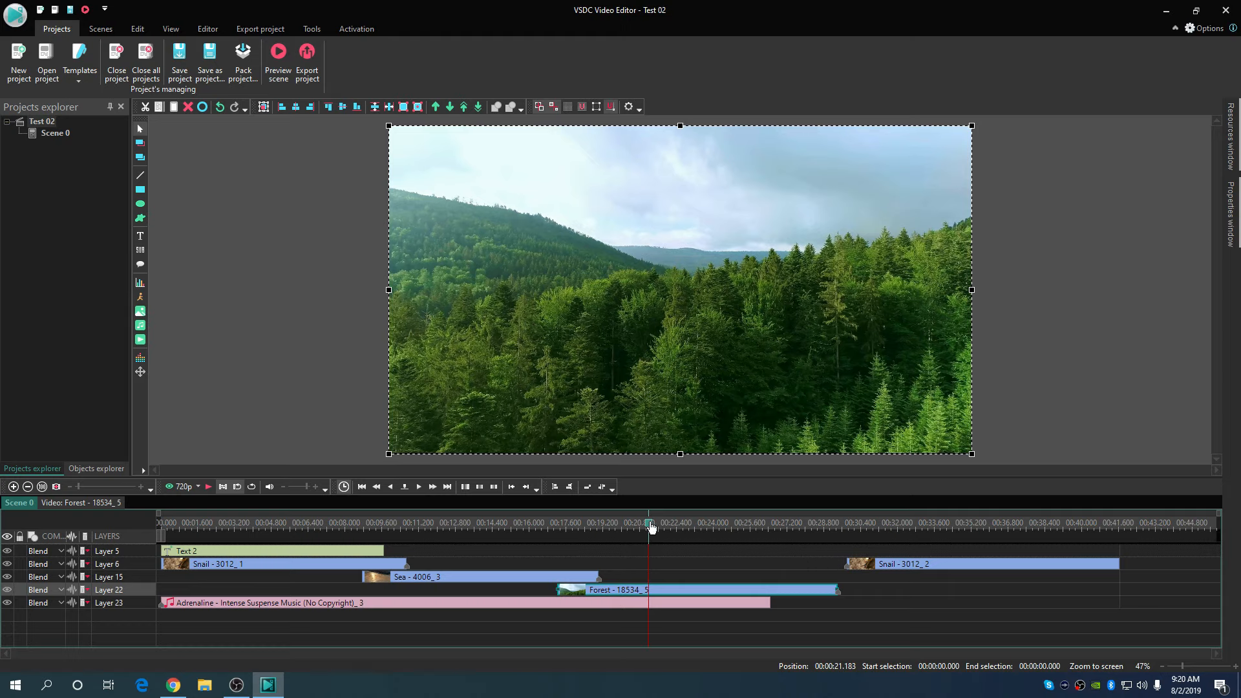
left_click_drag(905, 567, 839, 582)
left_click(749, 523)
left_click(836, 591)
double_click(835, 590)
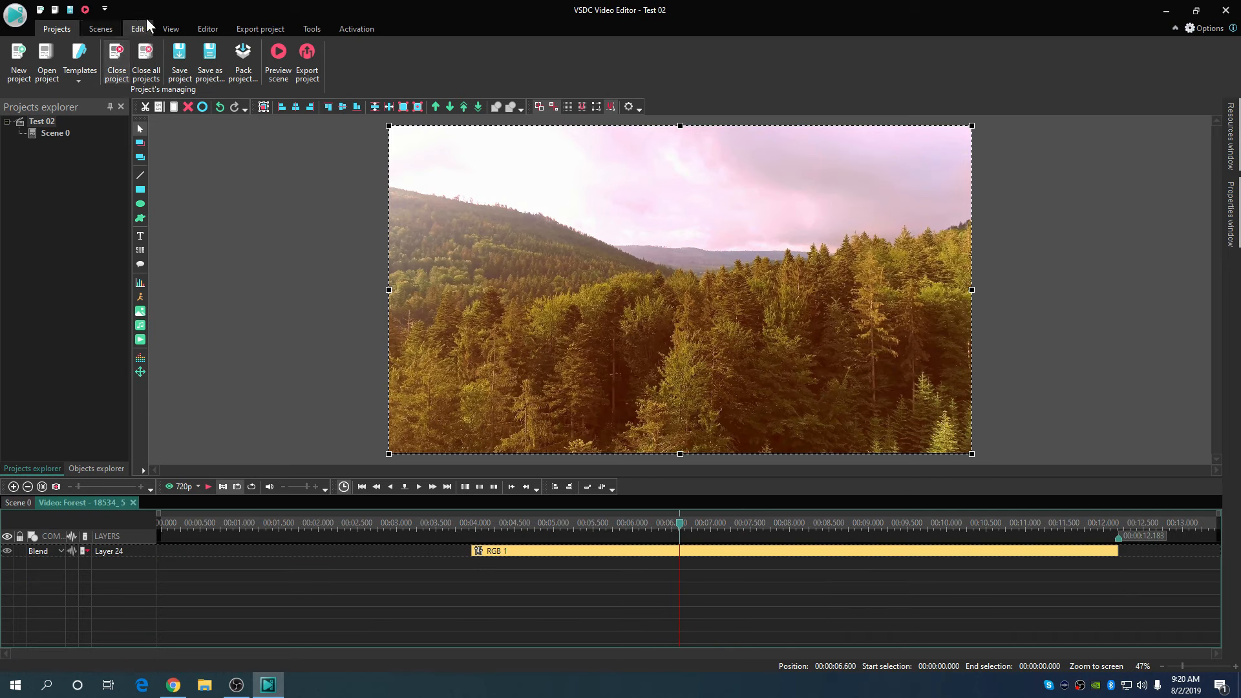
left_click(207, 28)
left_click(57, 68)
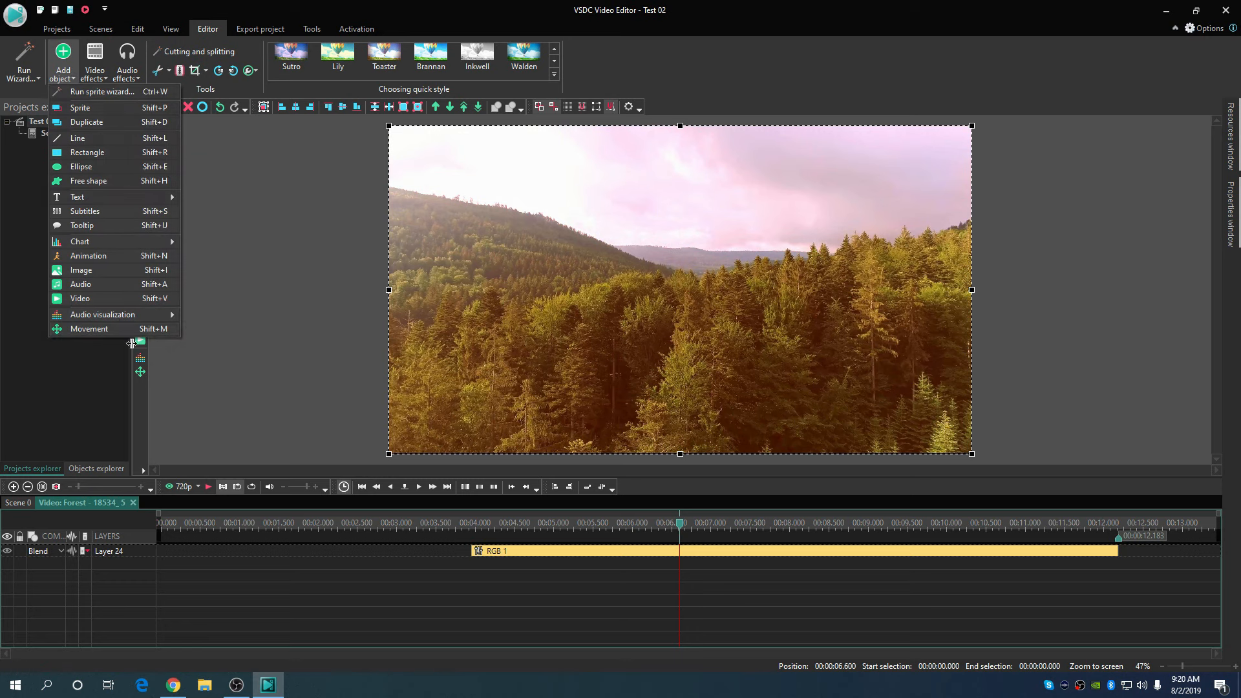
left_click(322, 295)
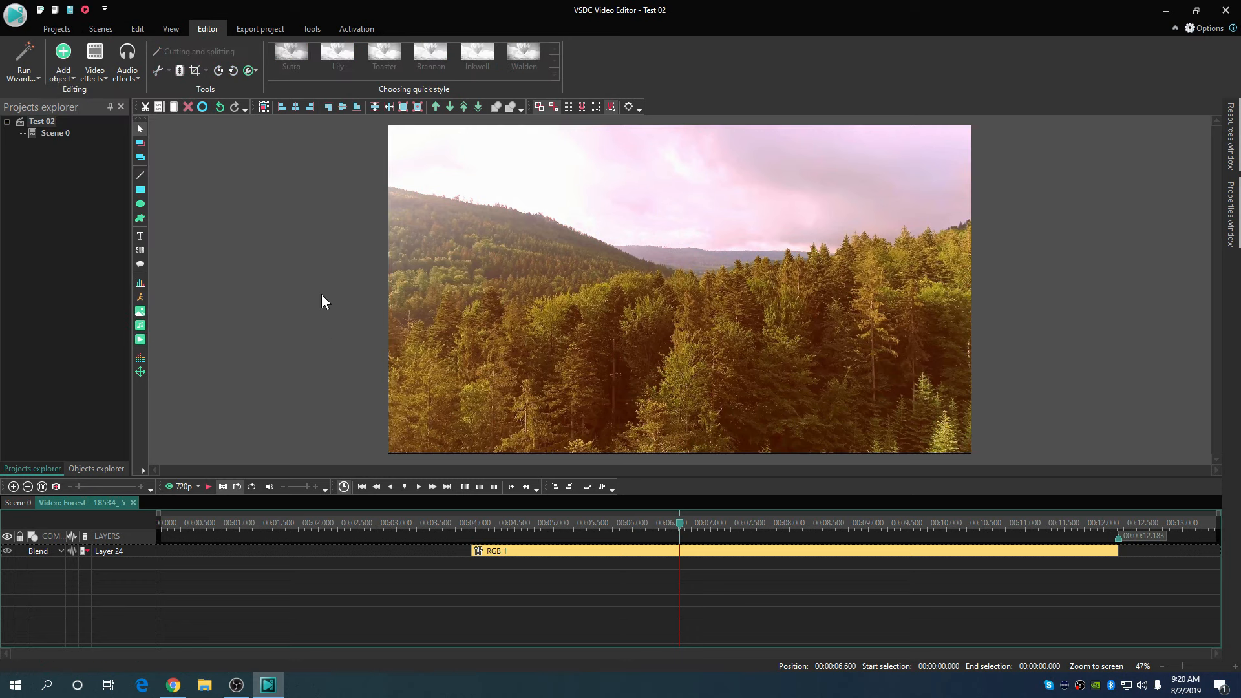
Step: Add a Fade out transparency effect over about the last second of the Forest clip
right_click(607, 381)
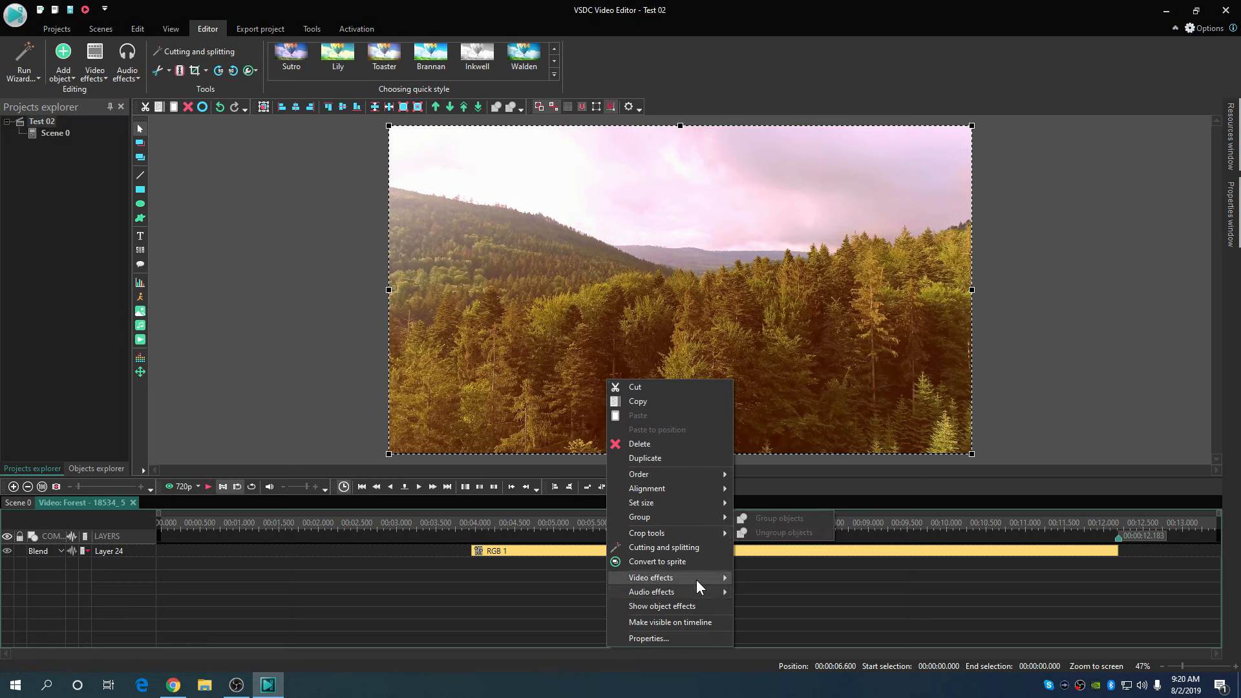
mouse_move(696, 580)
mouse_move(776, 615)
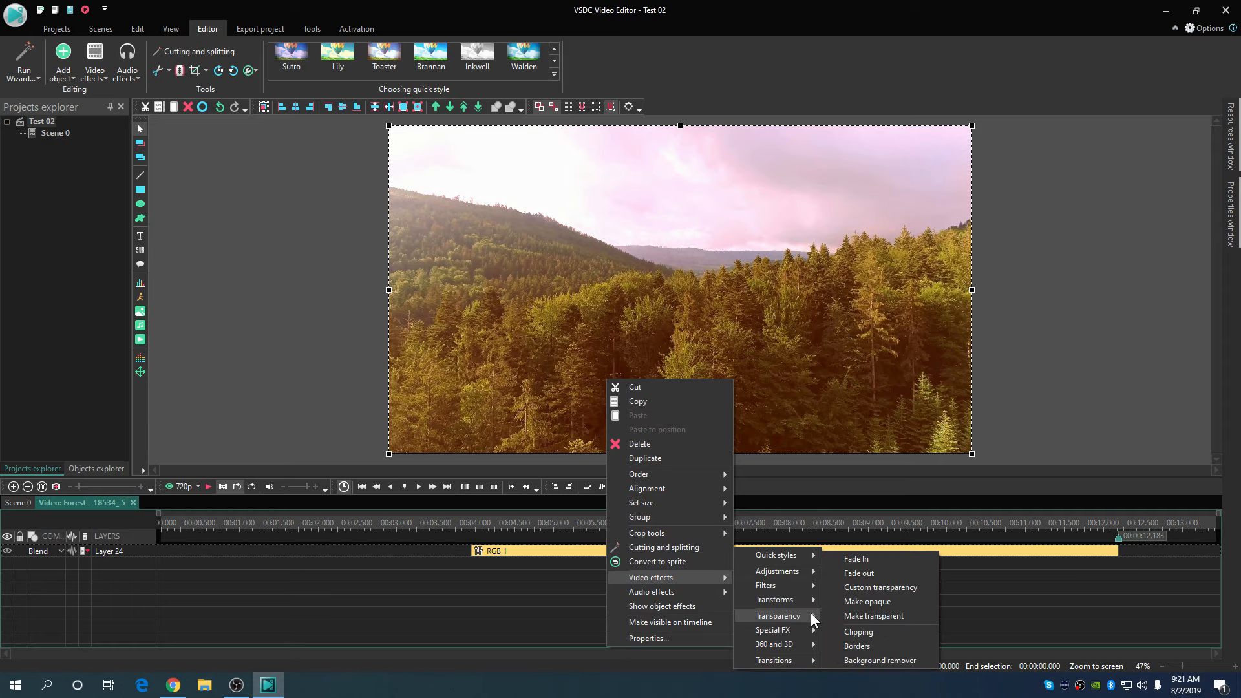
left_click(855, 574)
left_click(761, 413)
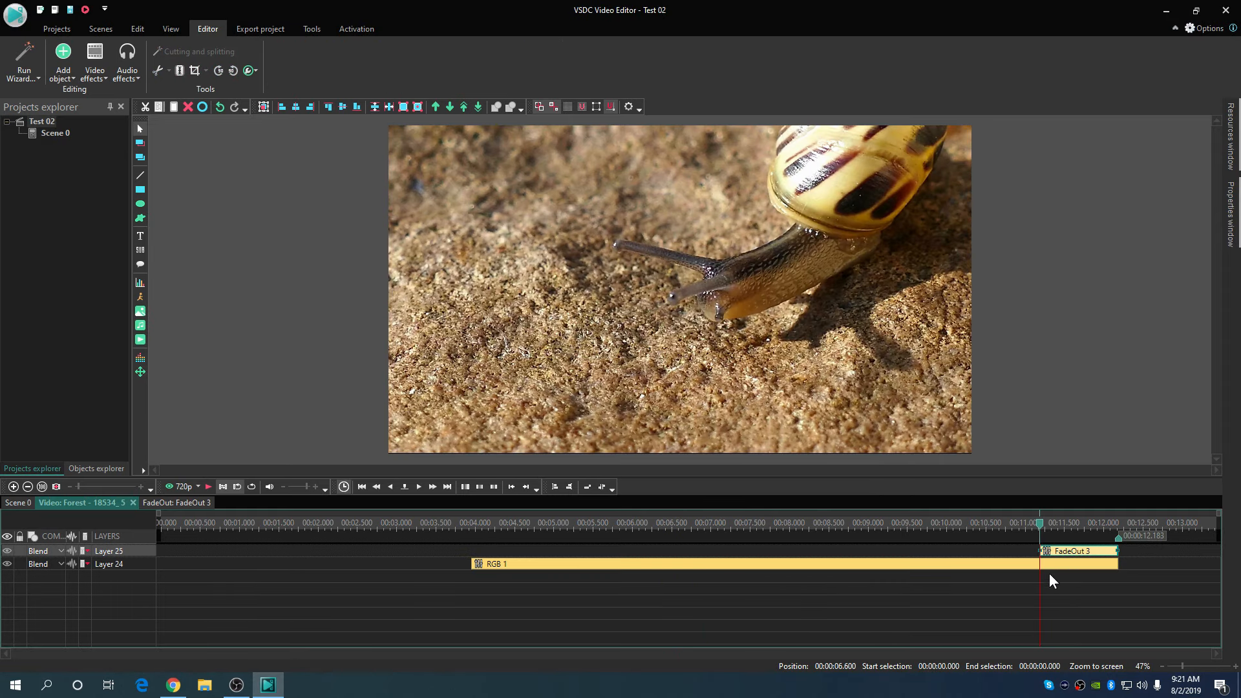
Step: Lengthen the Forest clip's fade-out to about its last 1.5 seconds, and move the second Snail clip slightly later in Scene 0
left_click_drag(1040, 547, 1001, 547)
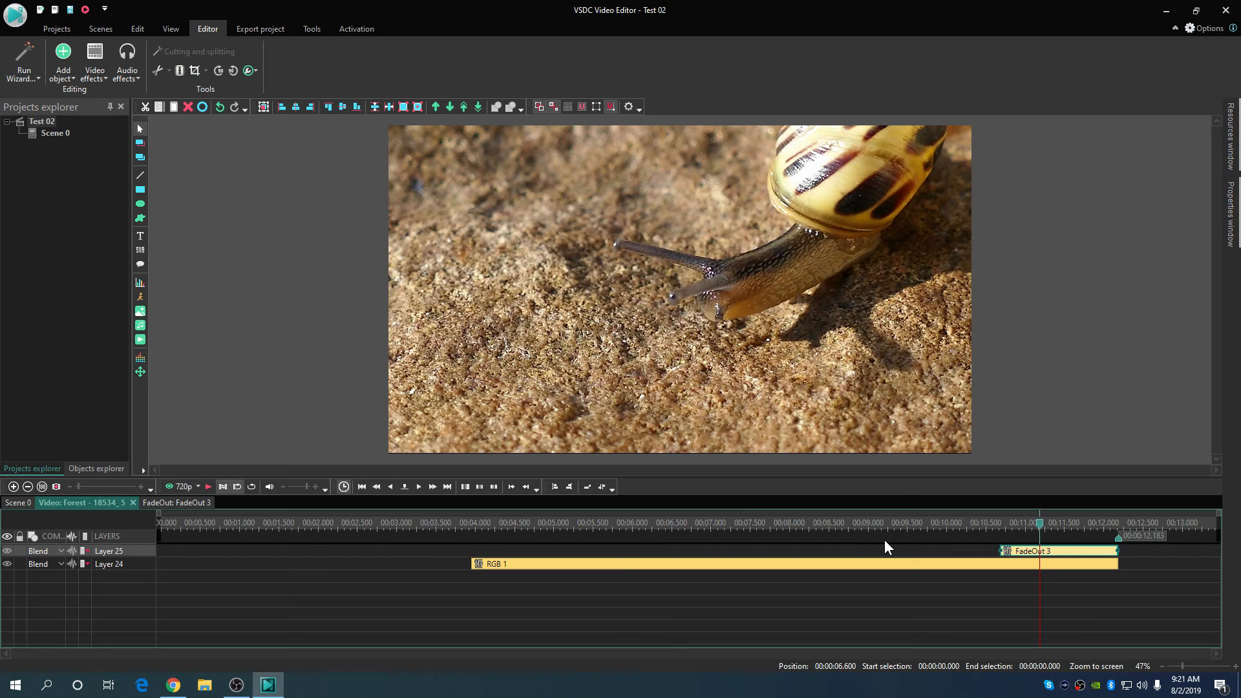
left_click(20, 503)
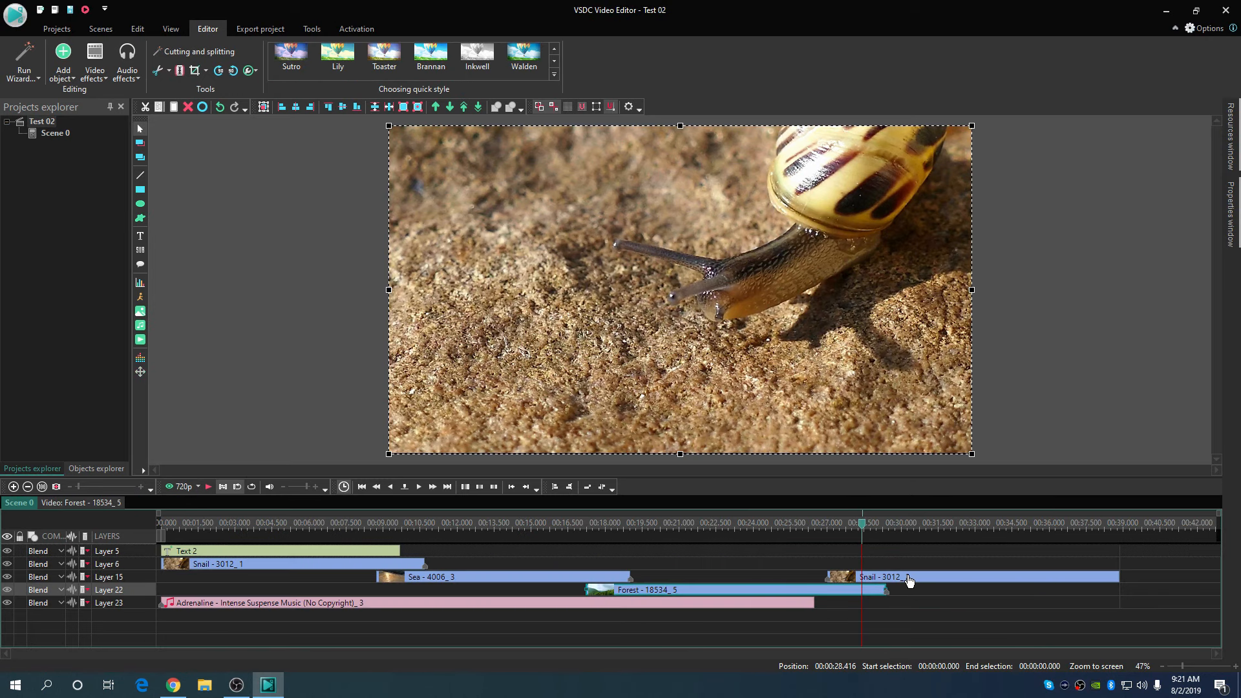
left_click_drag(909, 580, 942, 579)
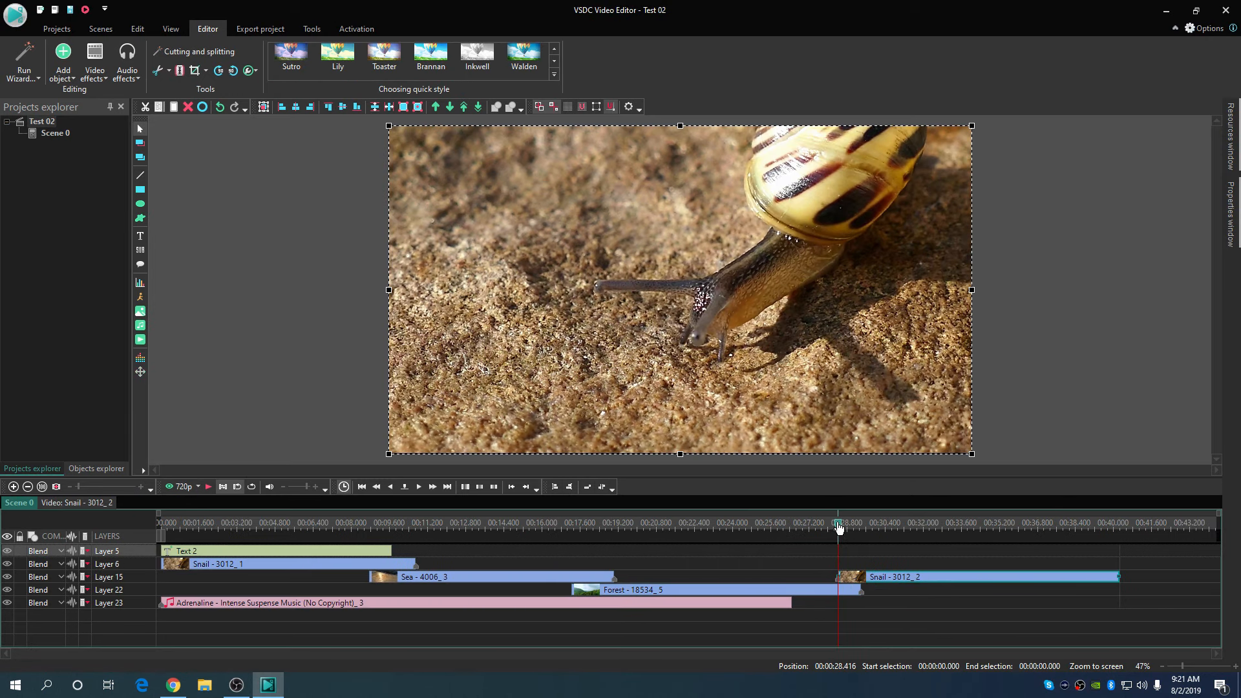
Step: Preview the transition from the Forest clip to the second Snail clip, starting just before the overlap
left_click_drag(839, 528, 813, 526)
left_click(209, 486)
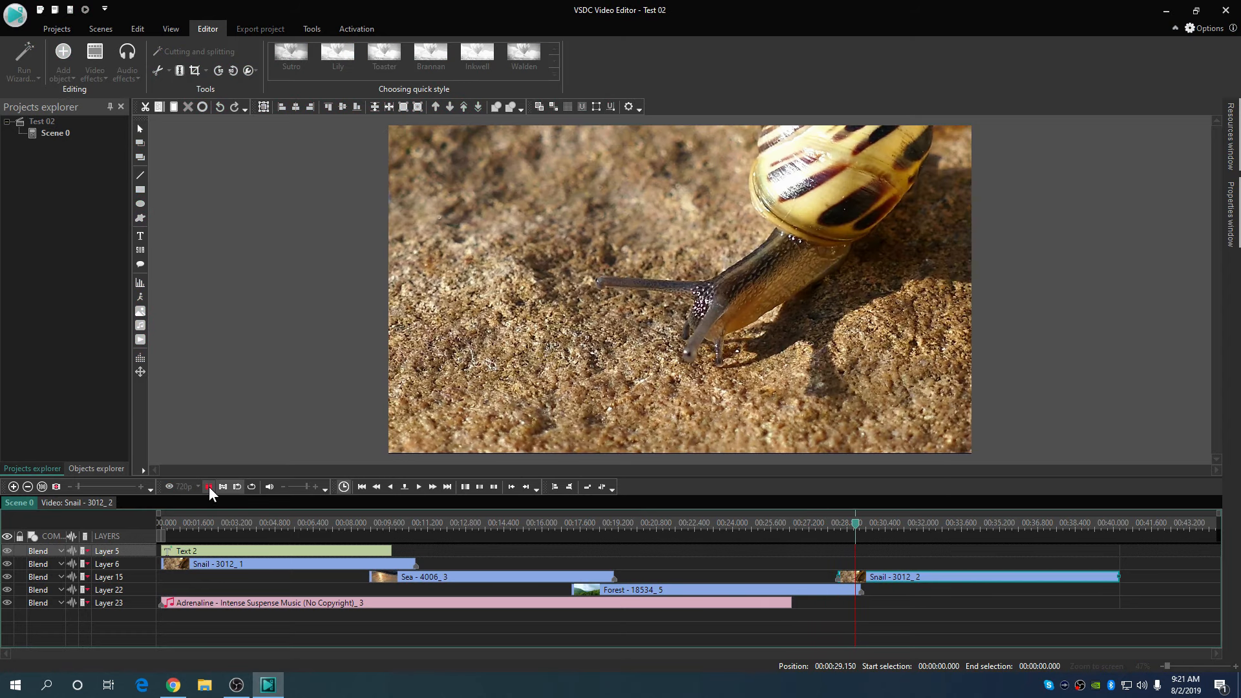
left_click(208, 487)
Step: Extend the Forest clip's fade-out to cover about its last two seconds, and return to Scene 0
double_click(815, 590)
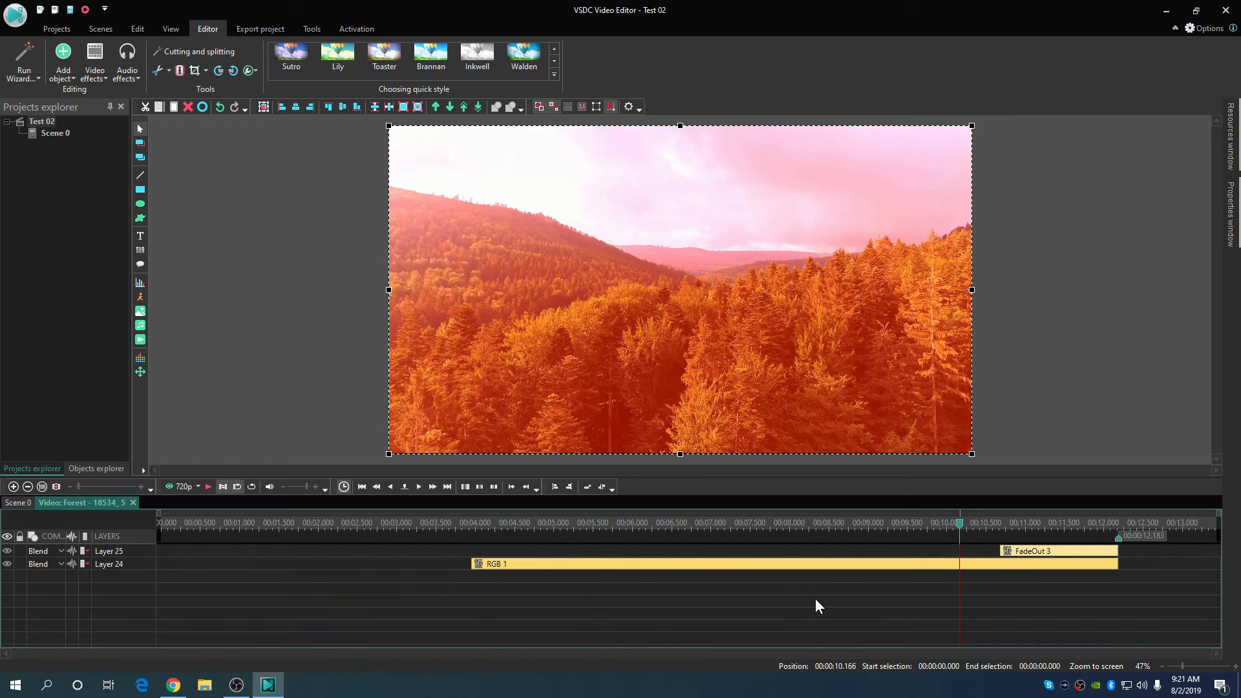
left_click(1001, 550)
left_click_drag(996, 550, 964, 552)
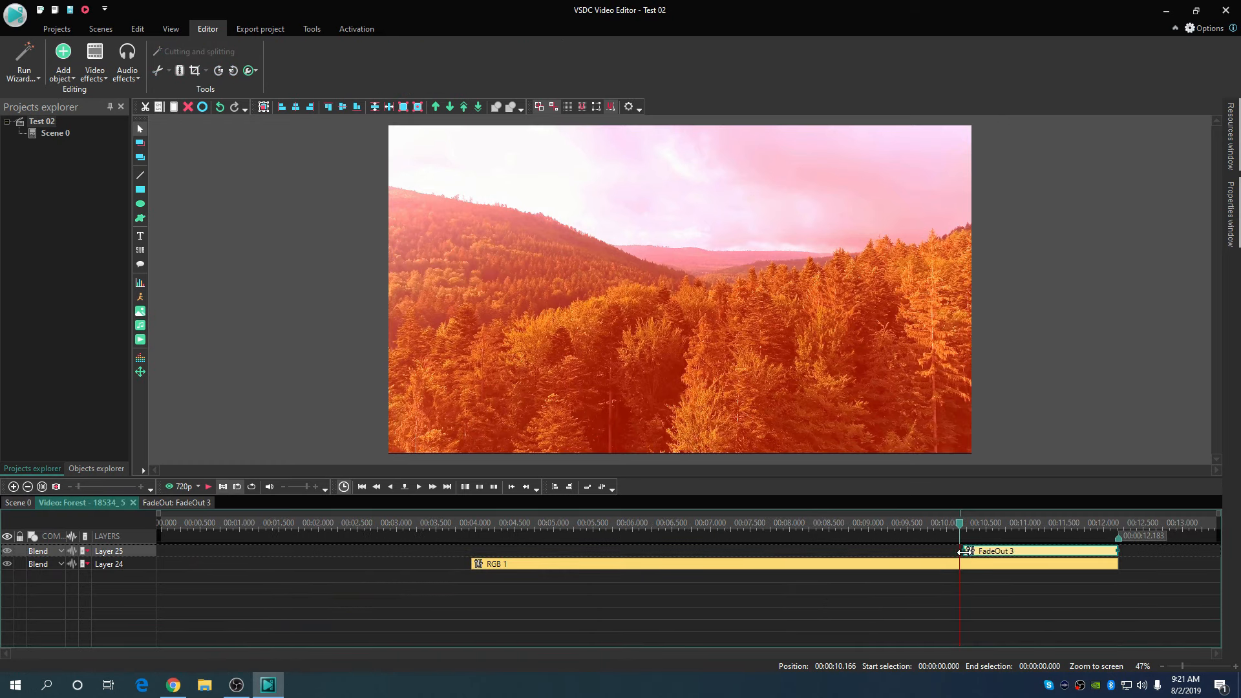
left_click(18, 503)
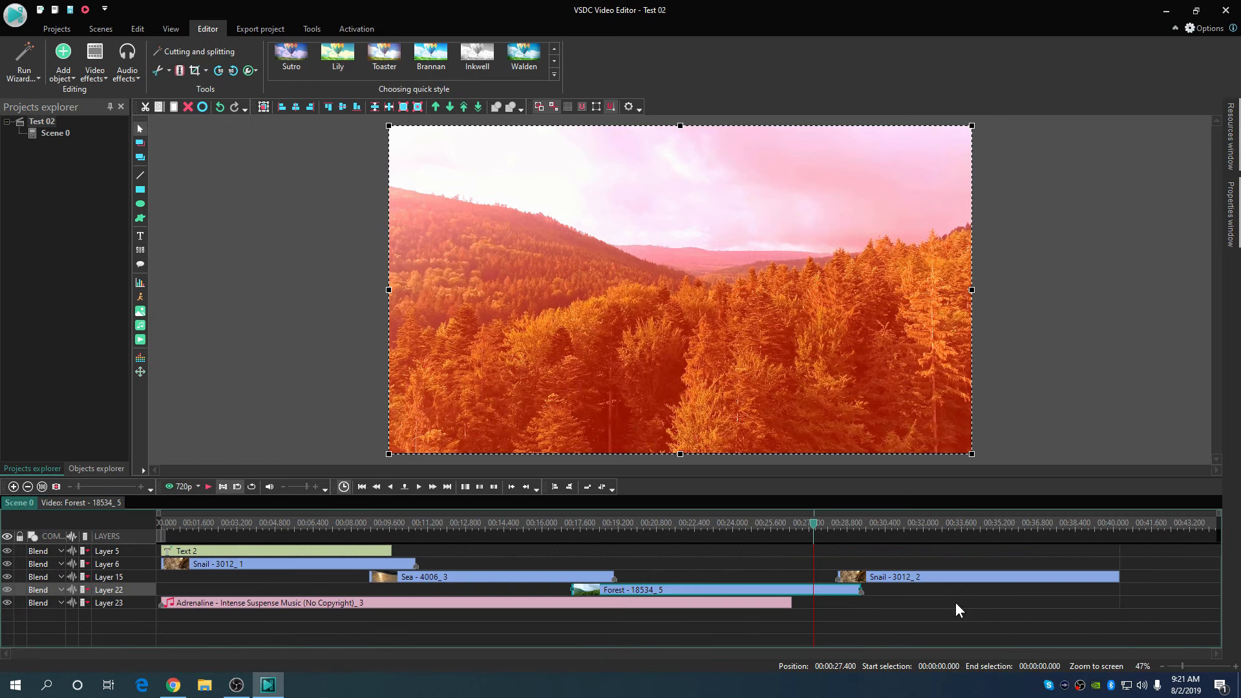
Step: Extend the start of the second Snail clip back to about 27.4 seconds and preview the crossfade from the Forest clip
left_click_drag(837, 574, 815, 579)
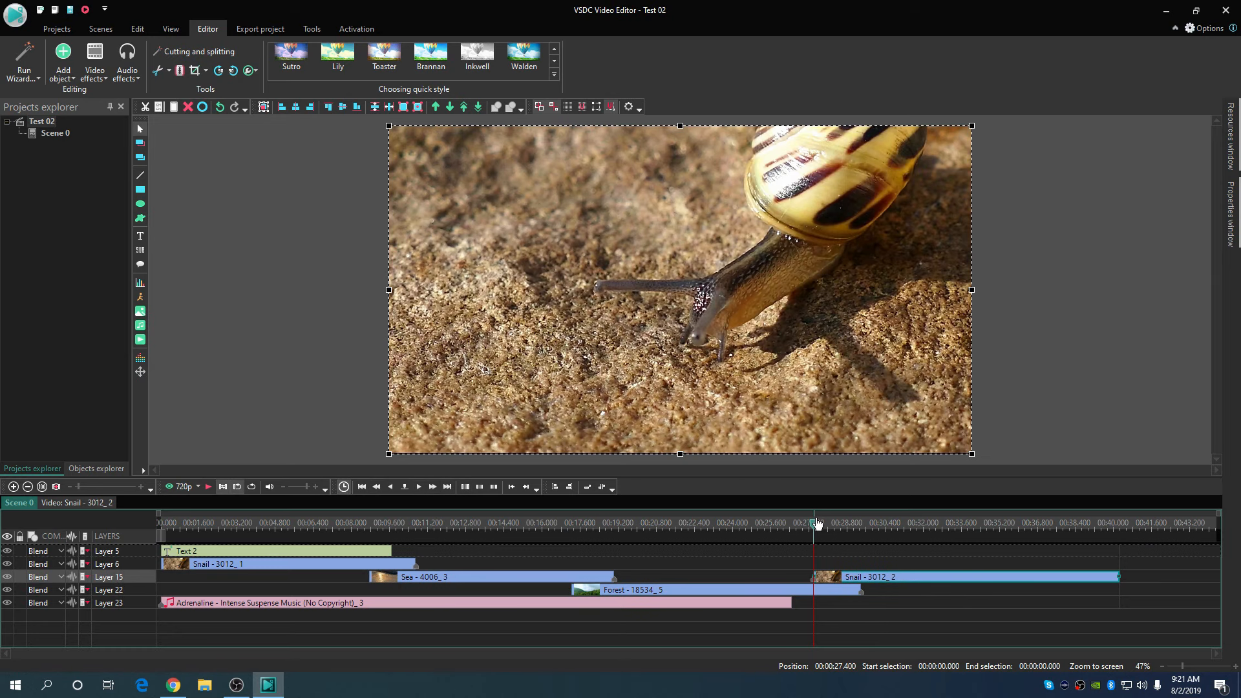
left_click_drag(817, 524, 783, 524)
left_click(208, 484)
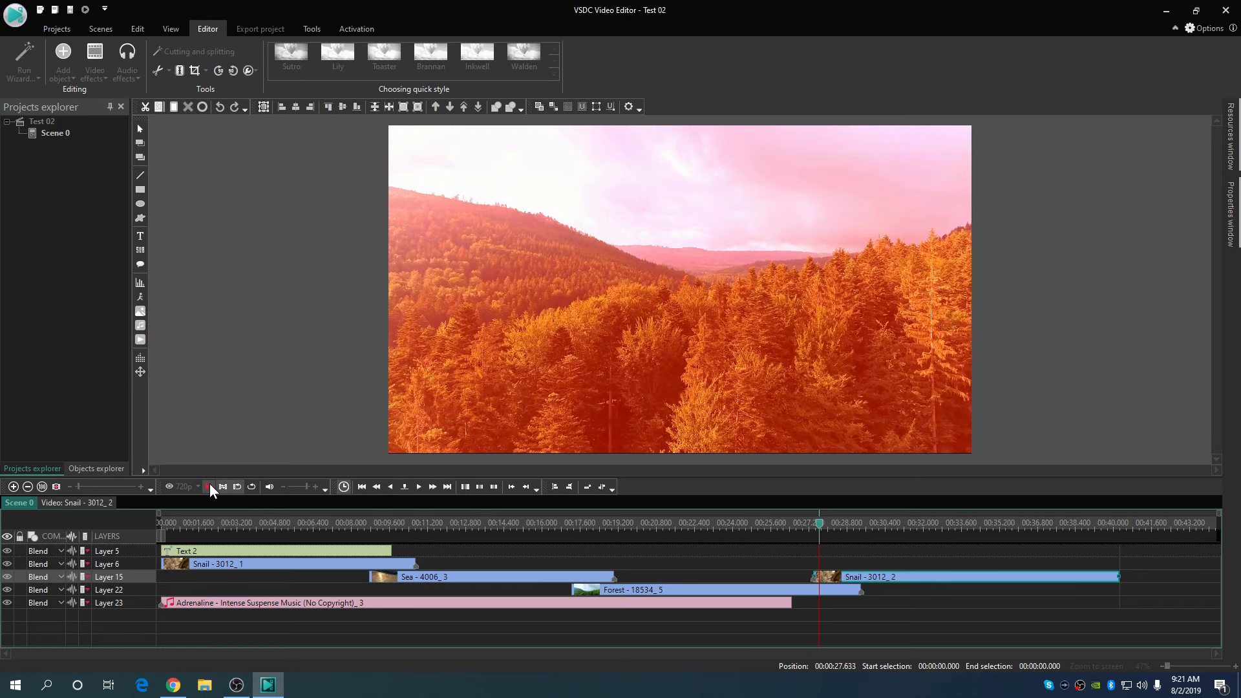
left_click(210, 484)
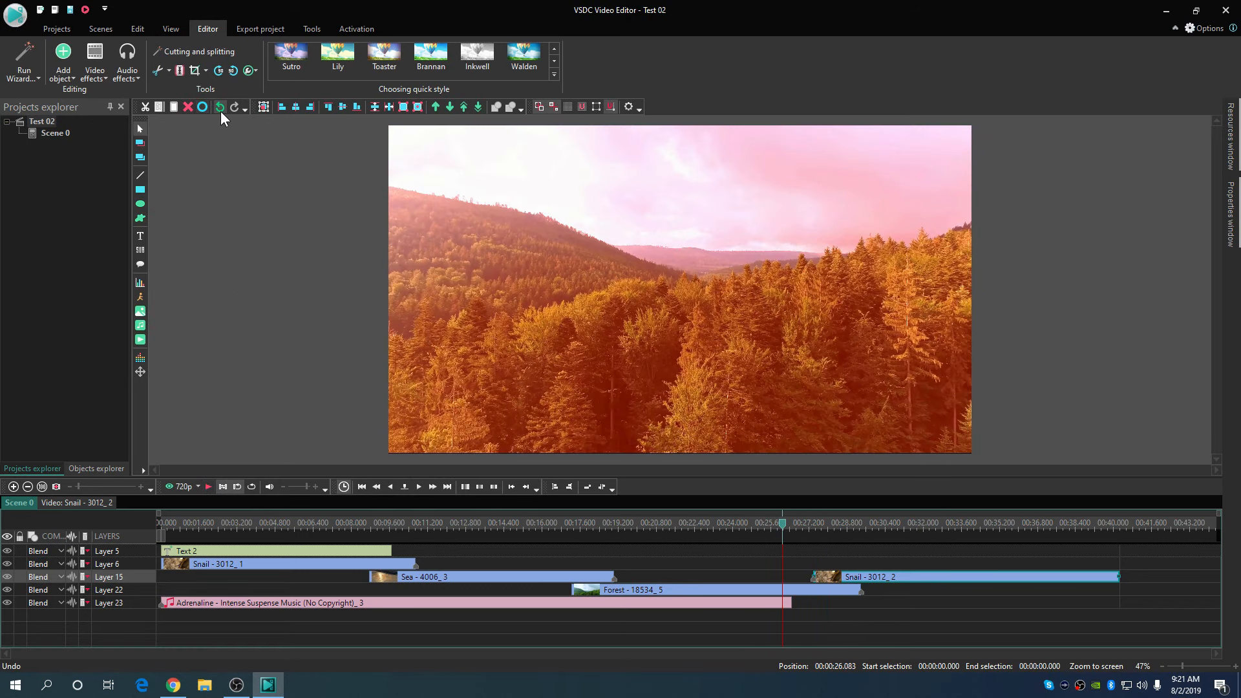
Step: Add the video Free Green Screen Explosion Effect + Sound Effect (Short Version), using From cursor position and Insert to layer
left_click(143, 29)
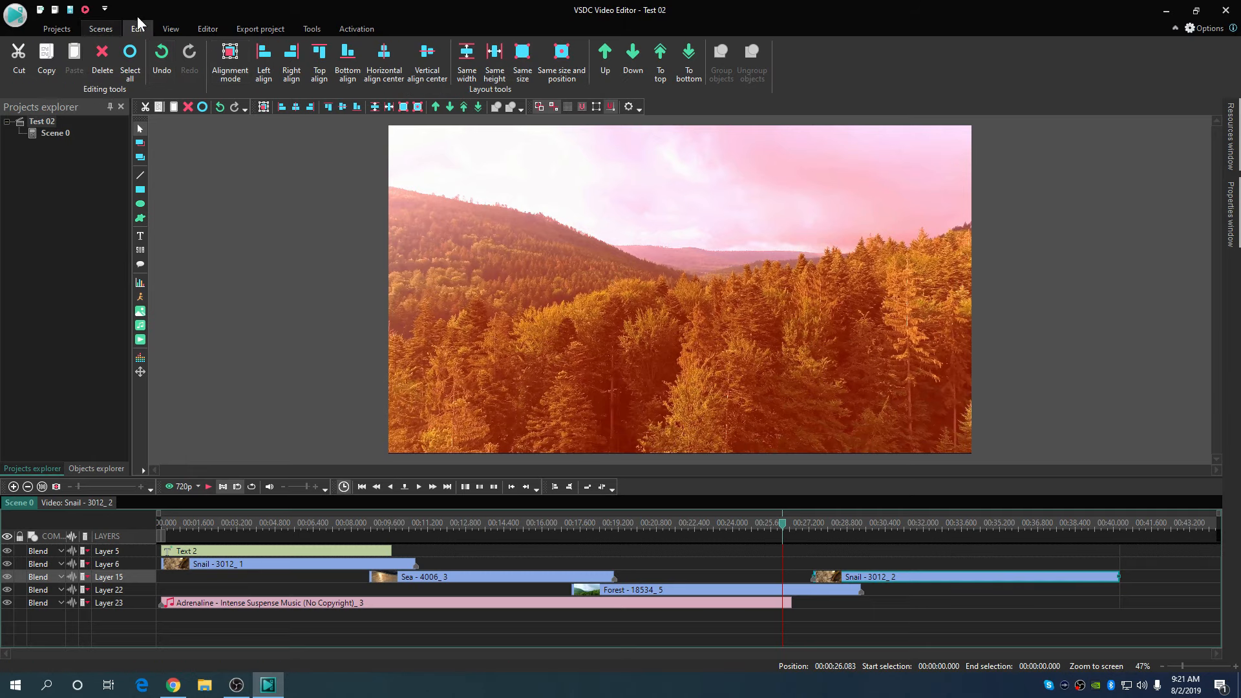
left_click(874, 576)
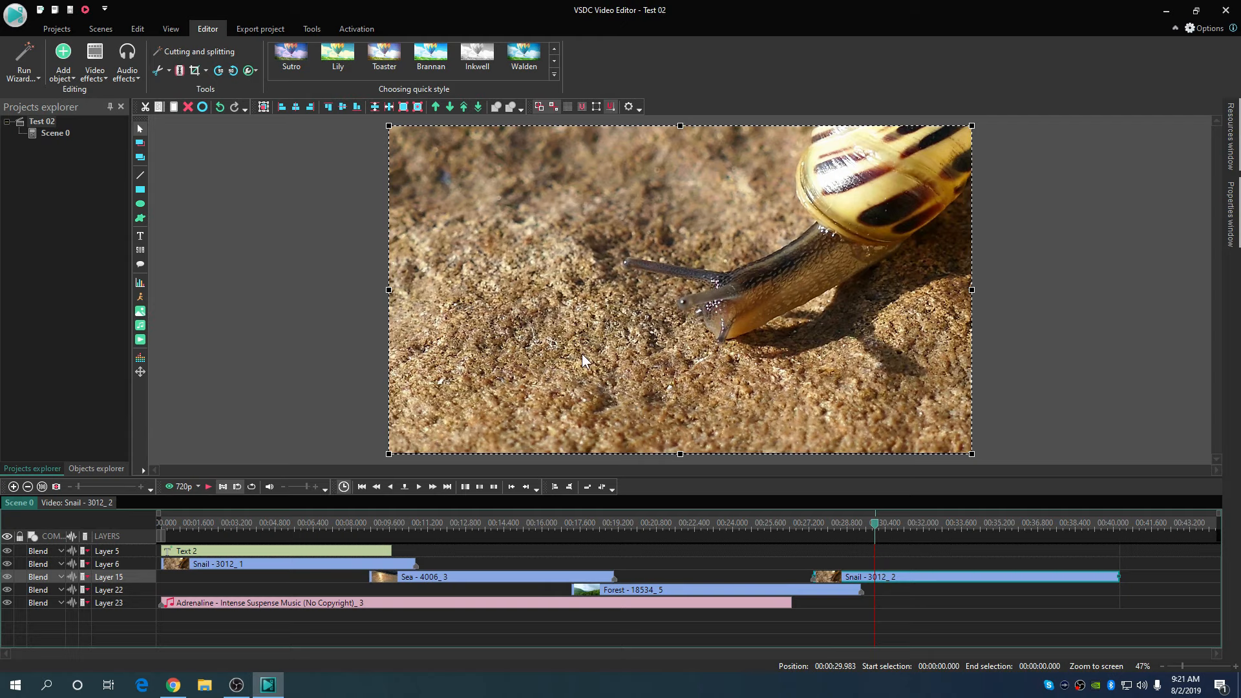
left_click(63, 73)
left_click(122, 298)
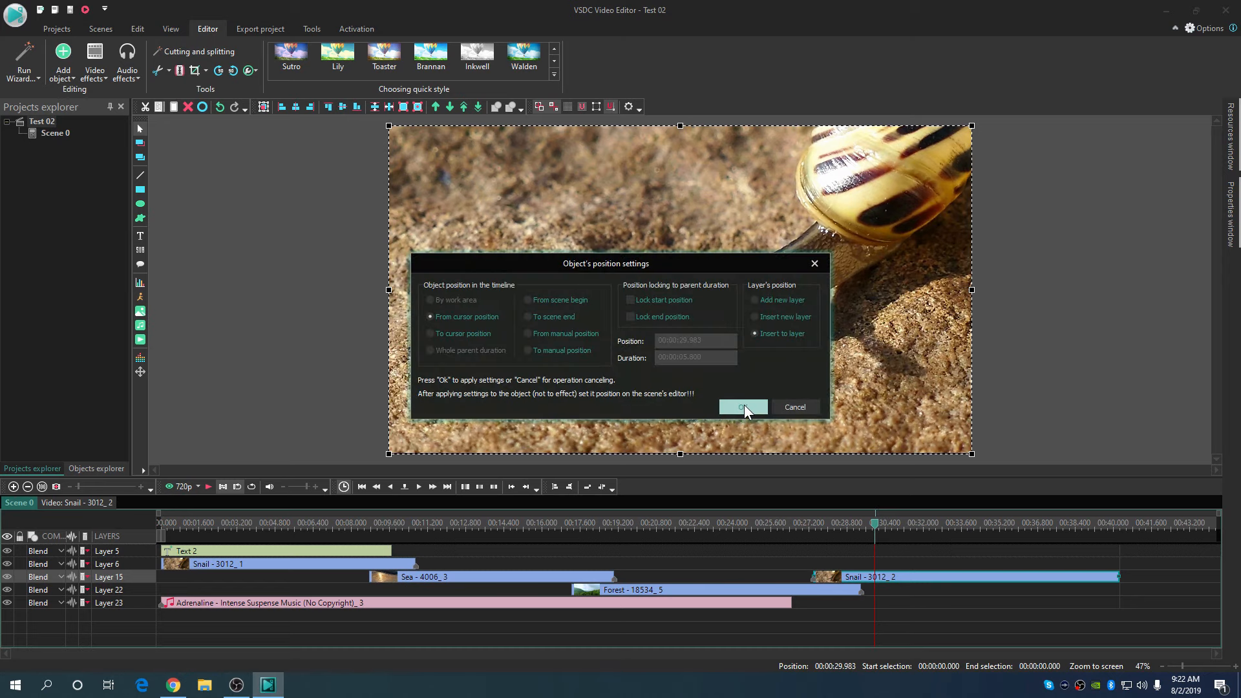
left_click(743, 407)
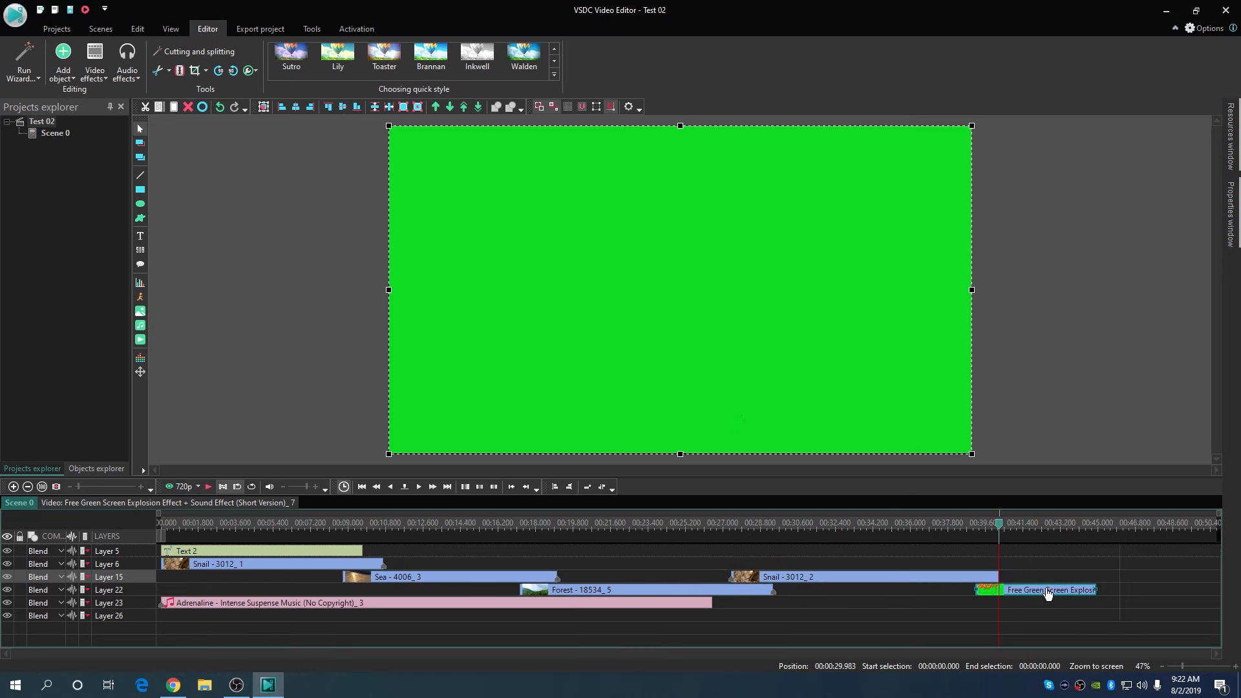
Step: Move the green screen explosion clip to start at about 30 seconds on Layer 6, above the second Snail clip
left_click_drag(1048, 594, 880, 592)
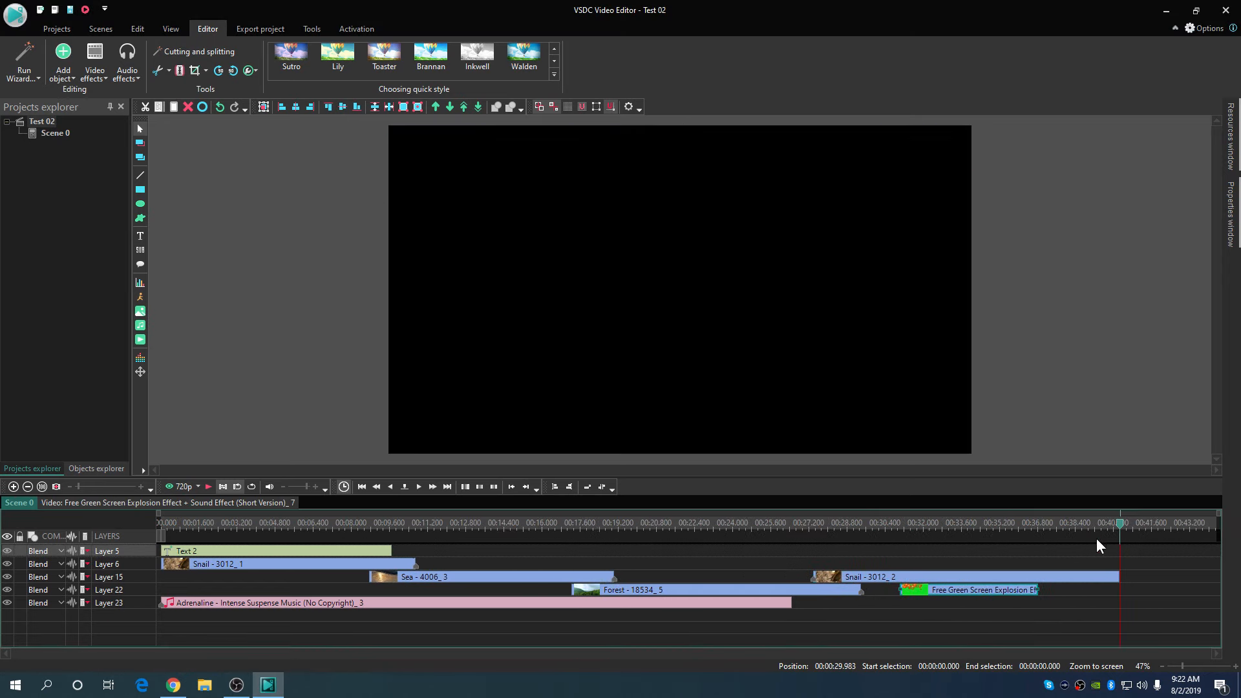
mouse_move(1122, 518)
left_mouse_down()
mouse_move(886, 572)
mouse_move(926, 594)
mouse_move(903, 591)
left_mouse_up()
left_click_drag(887, 529, 877, 525)
left_click_drag(915, 593, 906, 596)
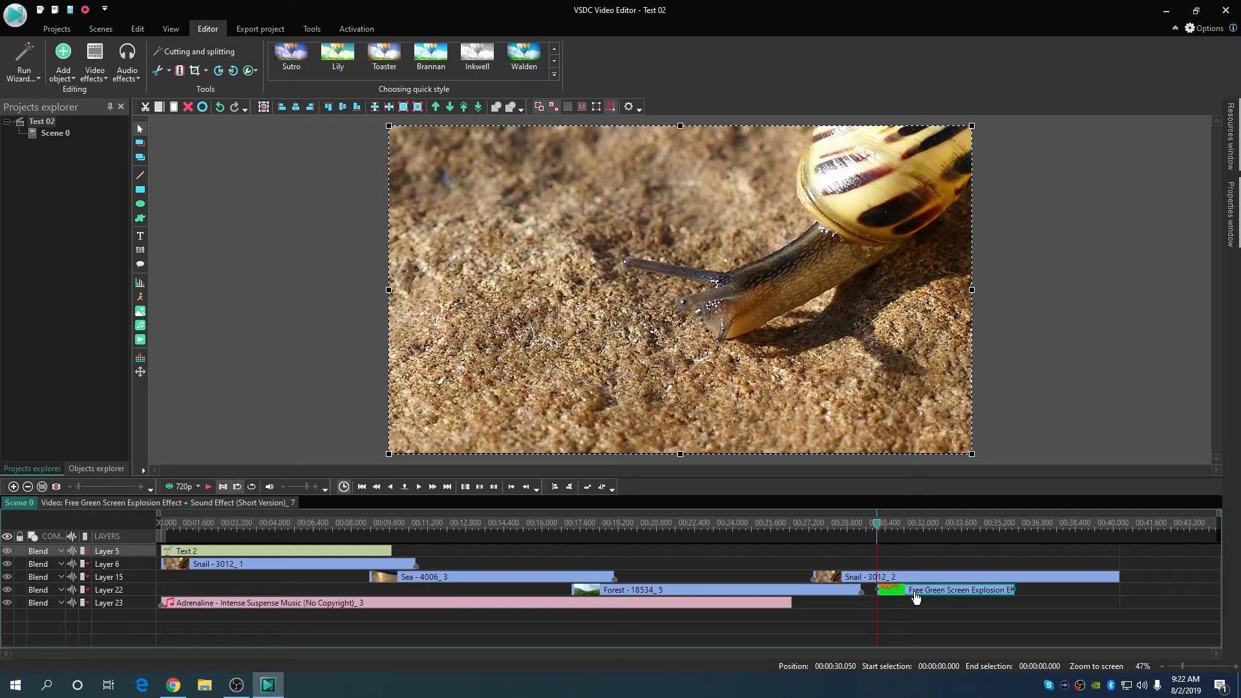
left_click_drag(916, 596, 918, 568)
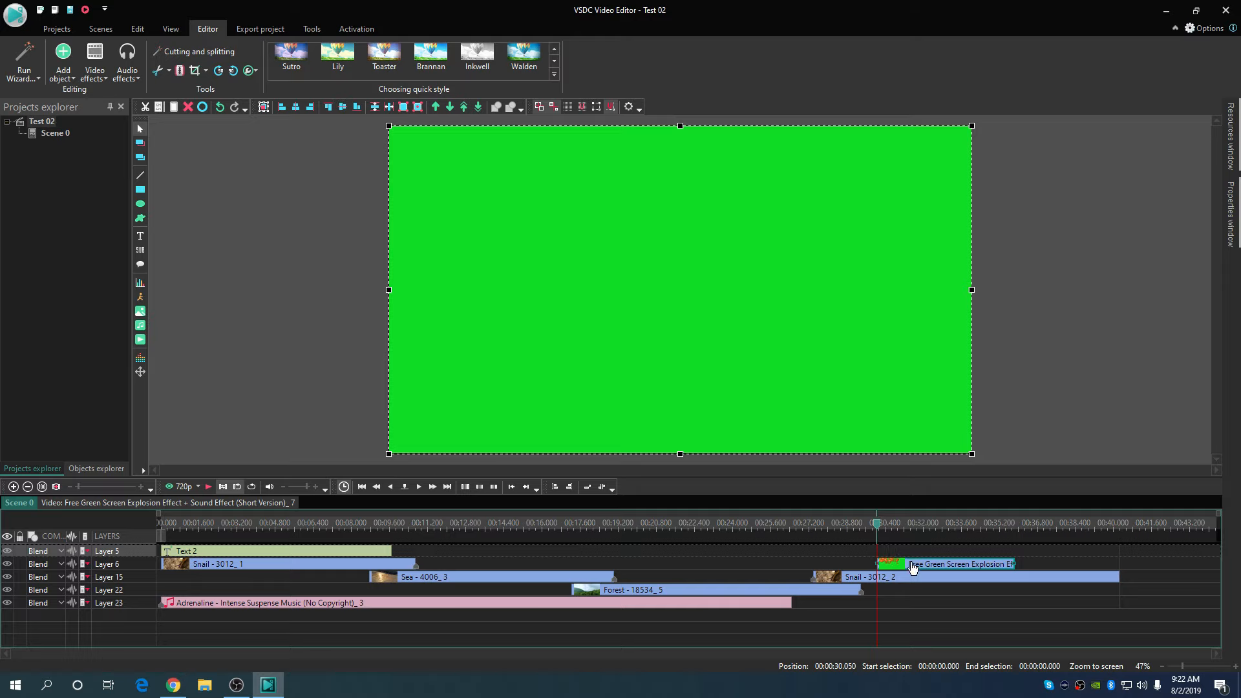
Step: Apply a Background remover transparency effect to the explosion clip for the whole parent duration on a new layer
right_click(912, 562)
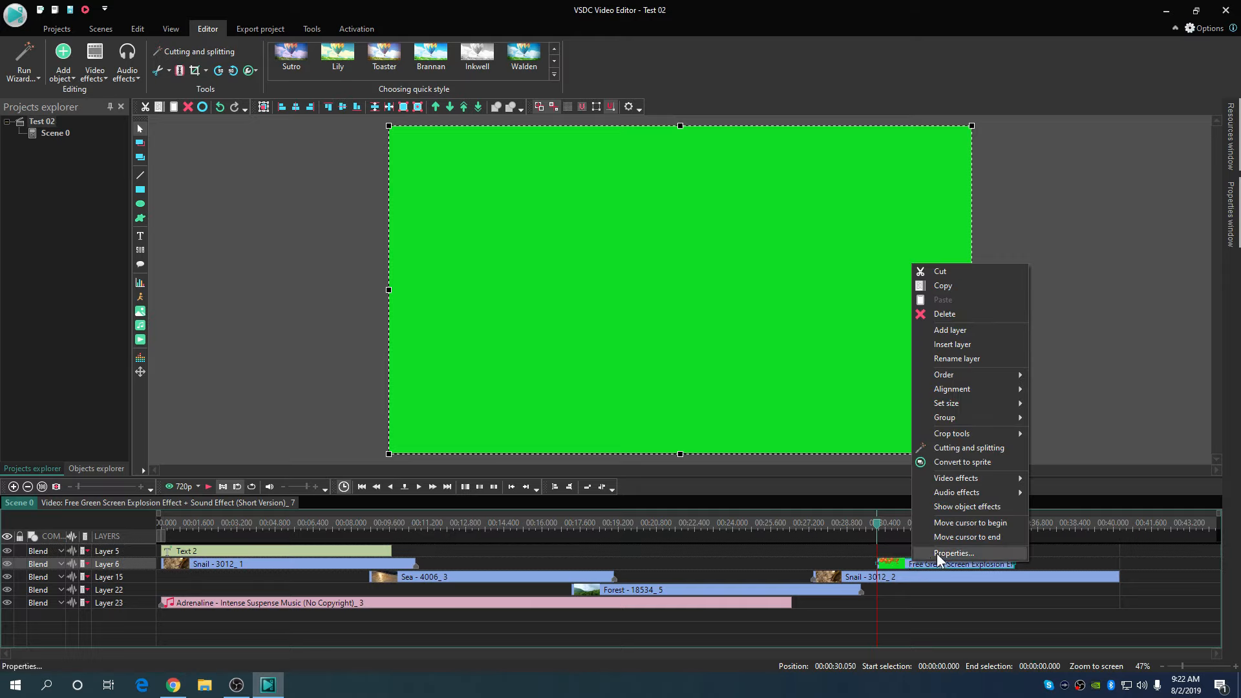
mouse_move(995, 479)
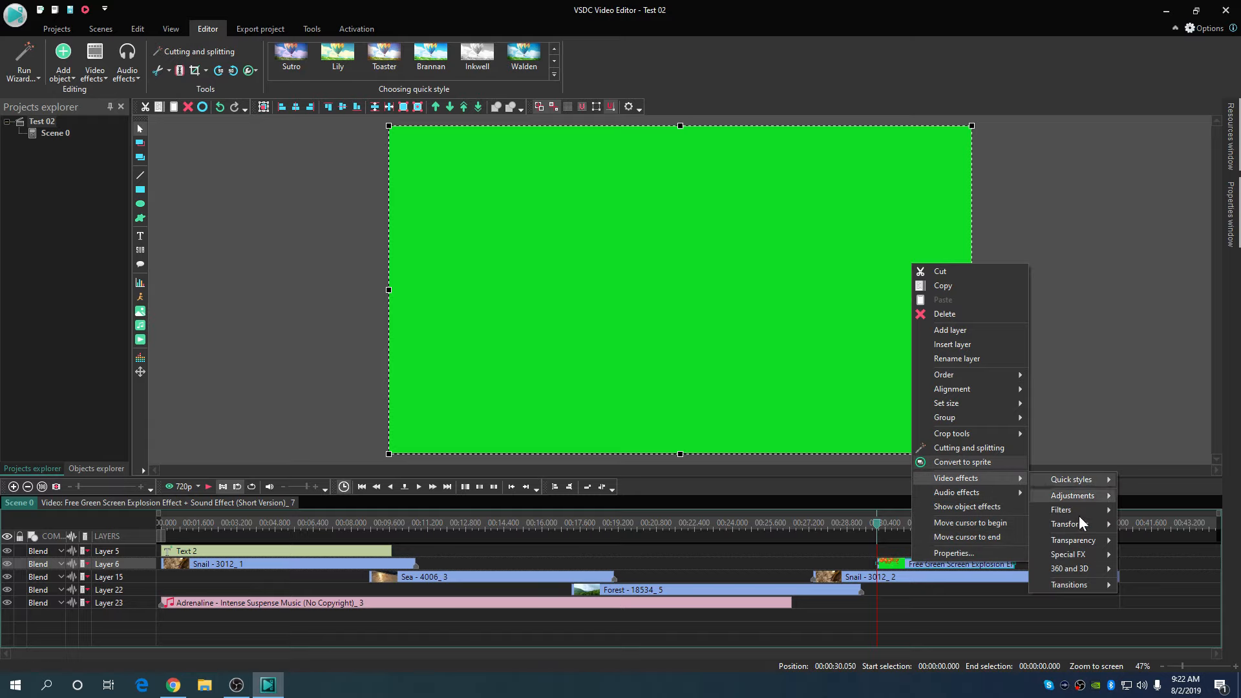
mouse_move(1072, 540)
left_click(1174, 641)
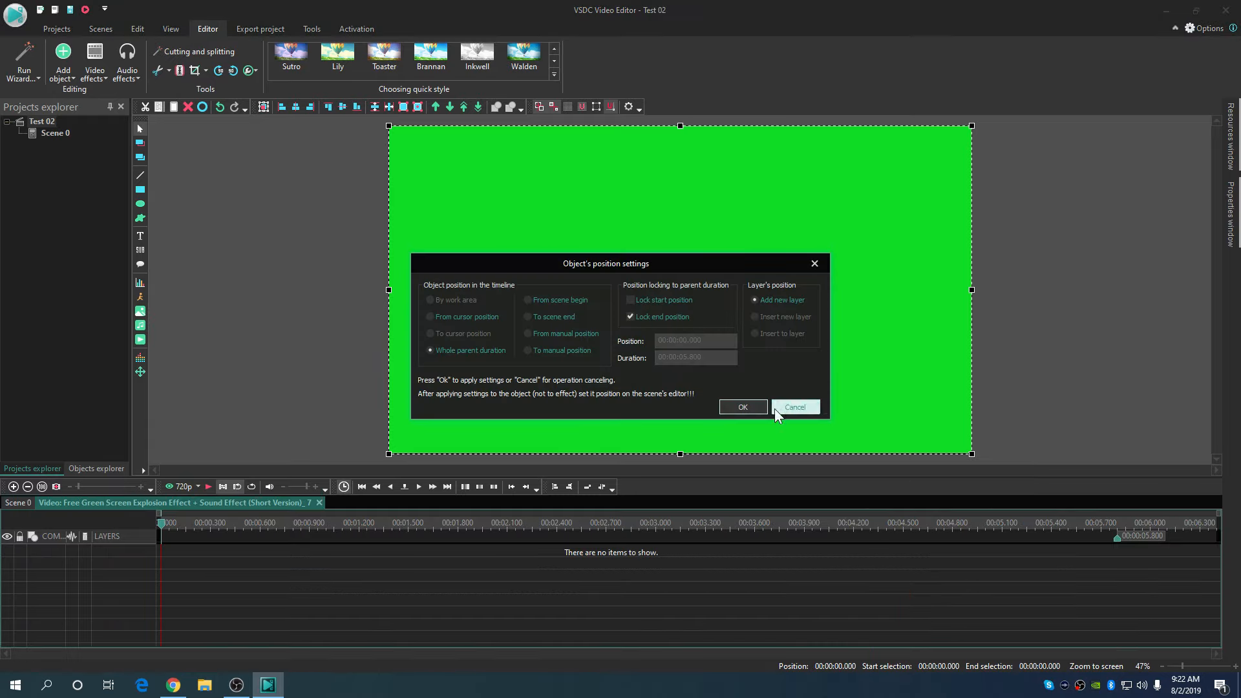
left_click(807, 402)
Step: Sample the clip's green background as the effect's chromakey color, 12; 237; 35, and preview the keyed explosion
right_click(822, 552)
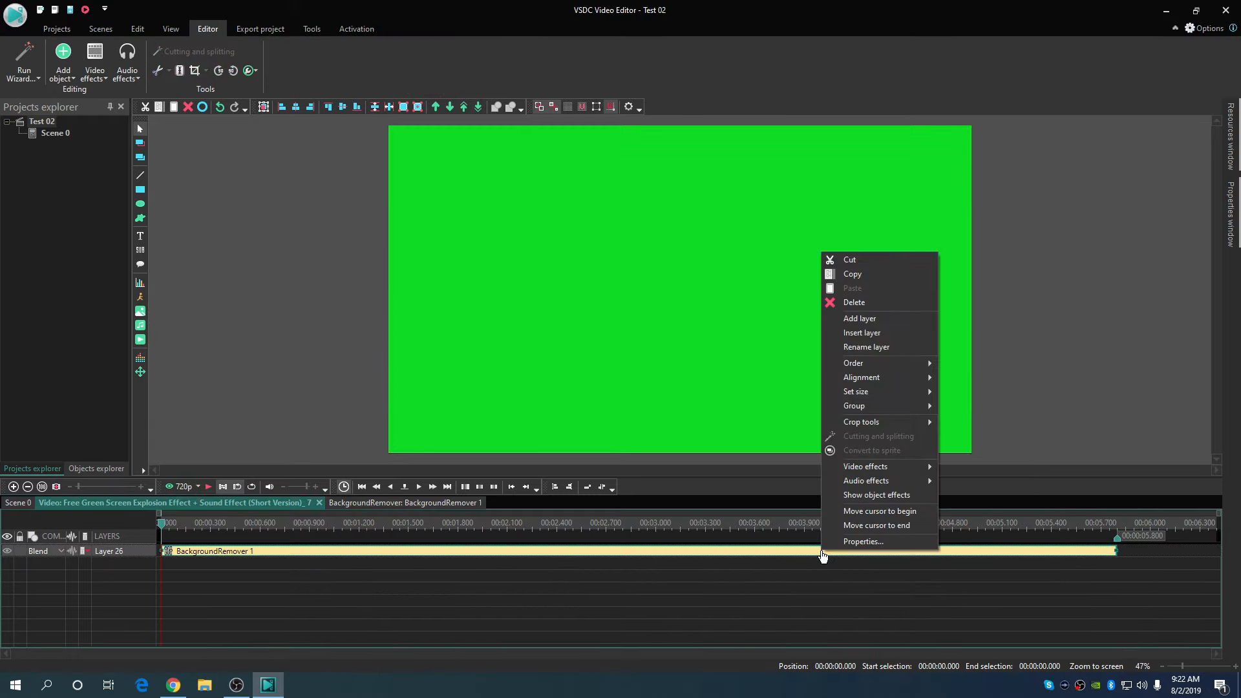
left_click(915, 542)
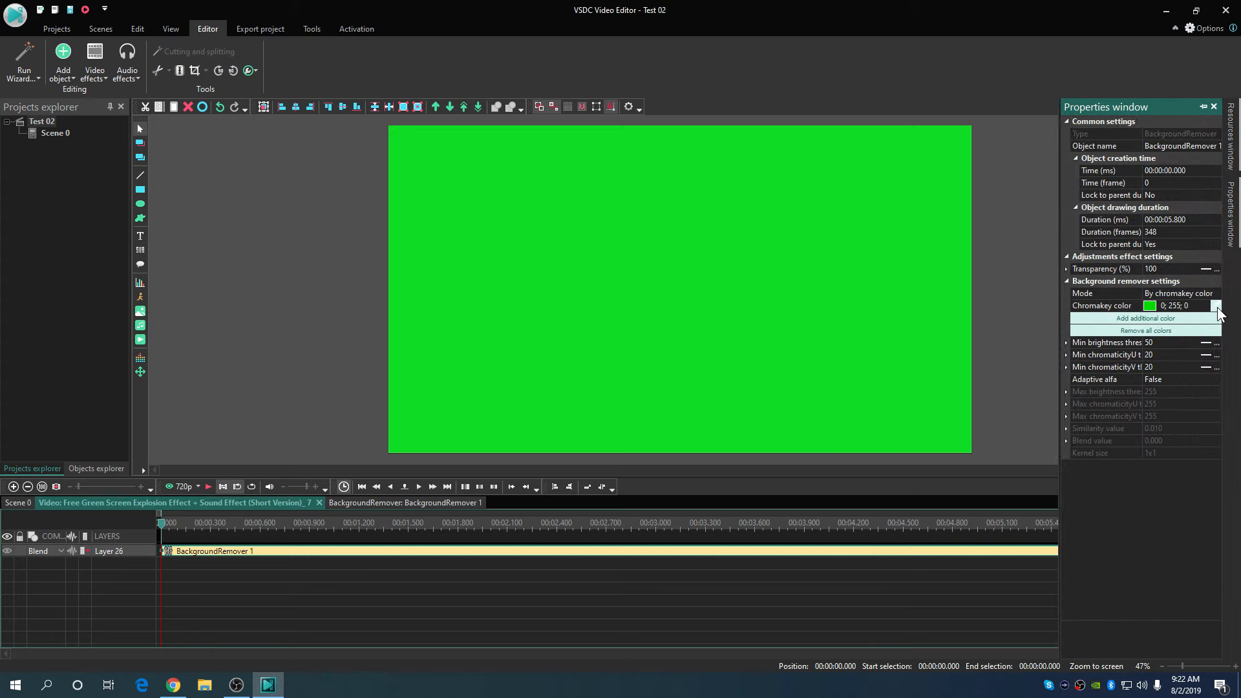
left_click(1218, 312)
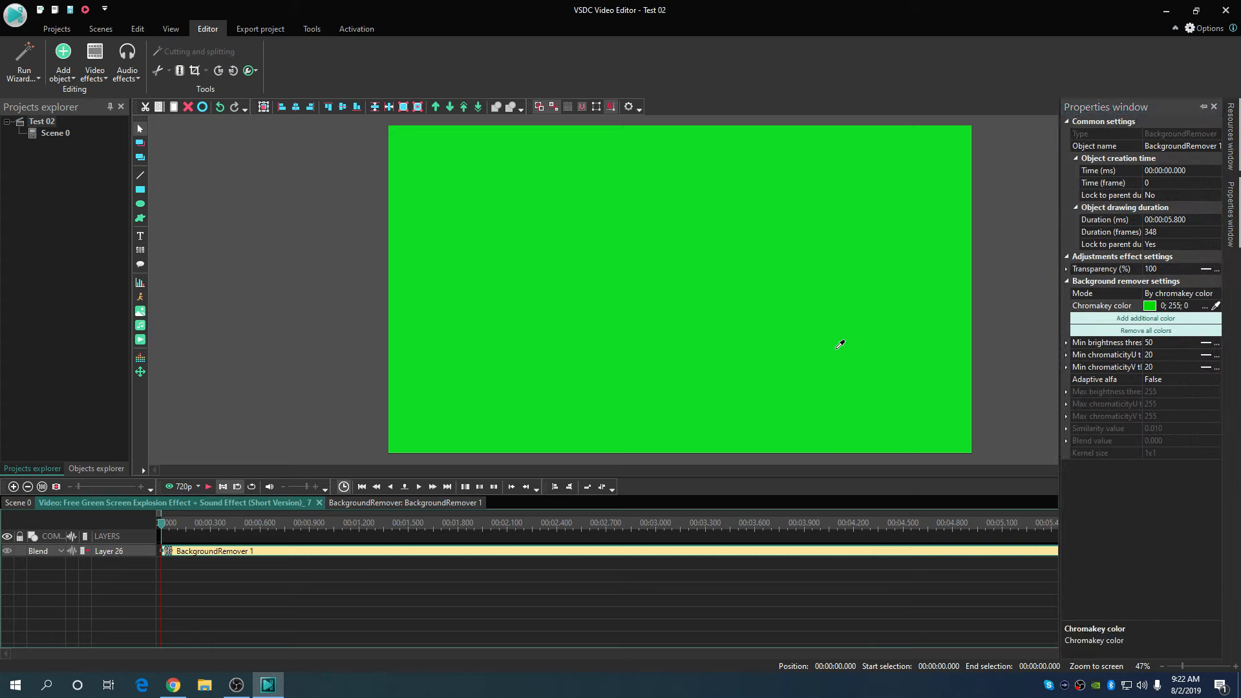
left_click(726, 321)
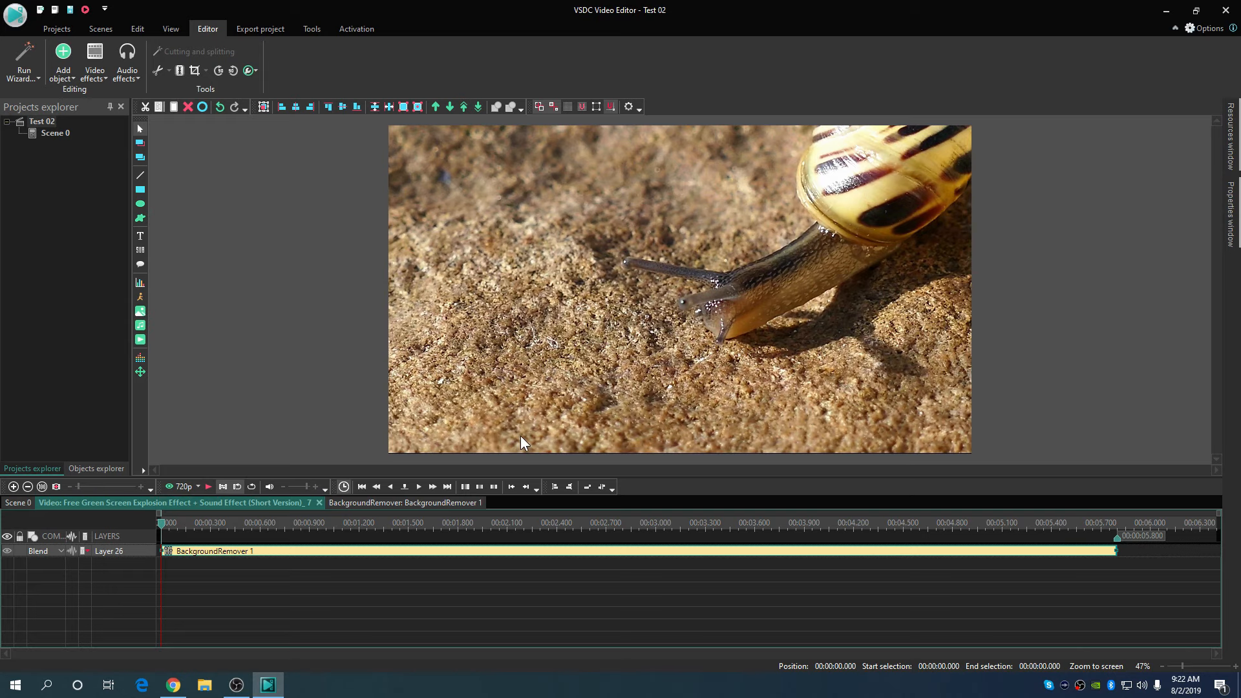
left_click(208, 488)
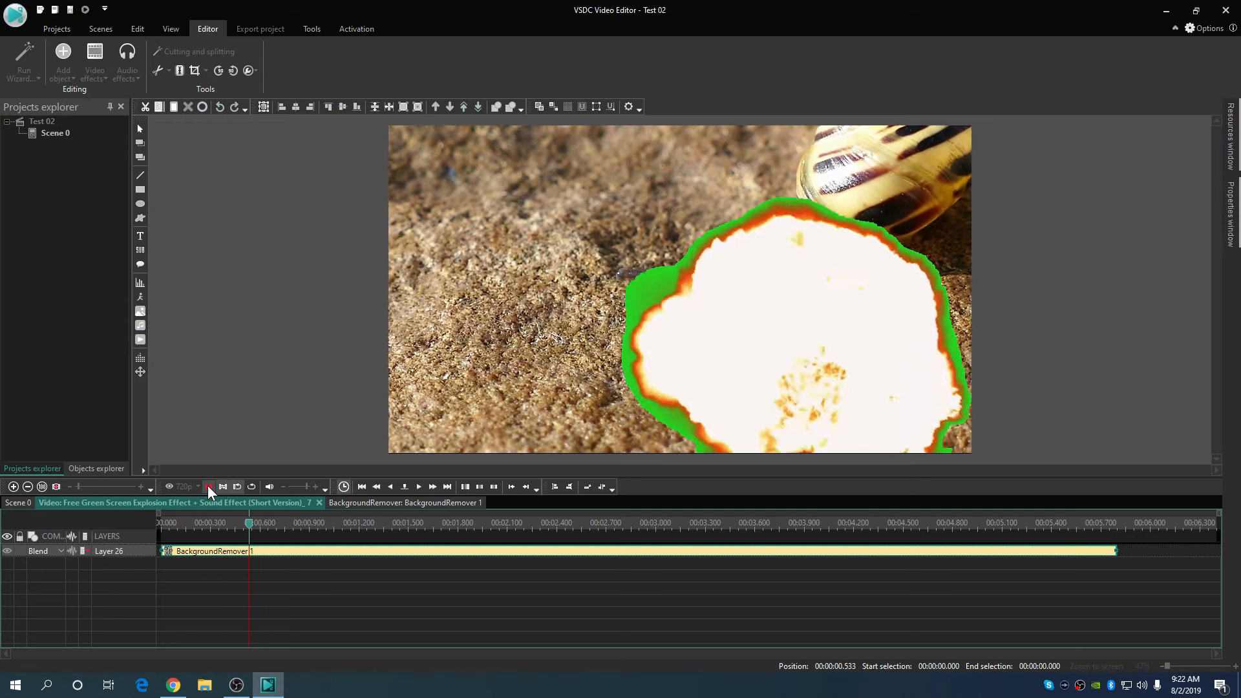
left_click(207, 486)
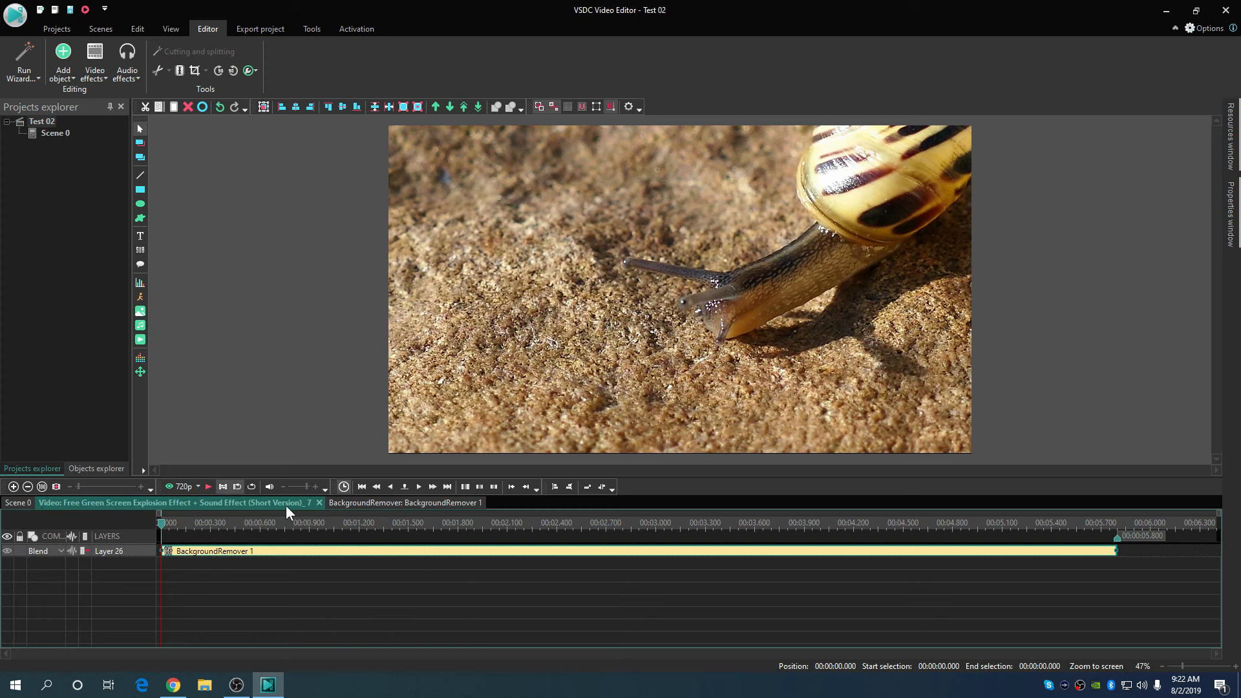
Step: Return to Scene 0 and shift the explosion video slightly left in the frame at about 31.3 seconds
left_click(10, 504)
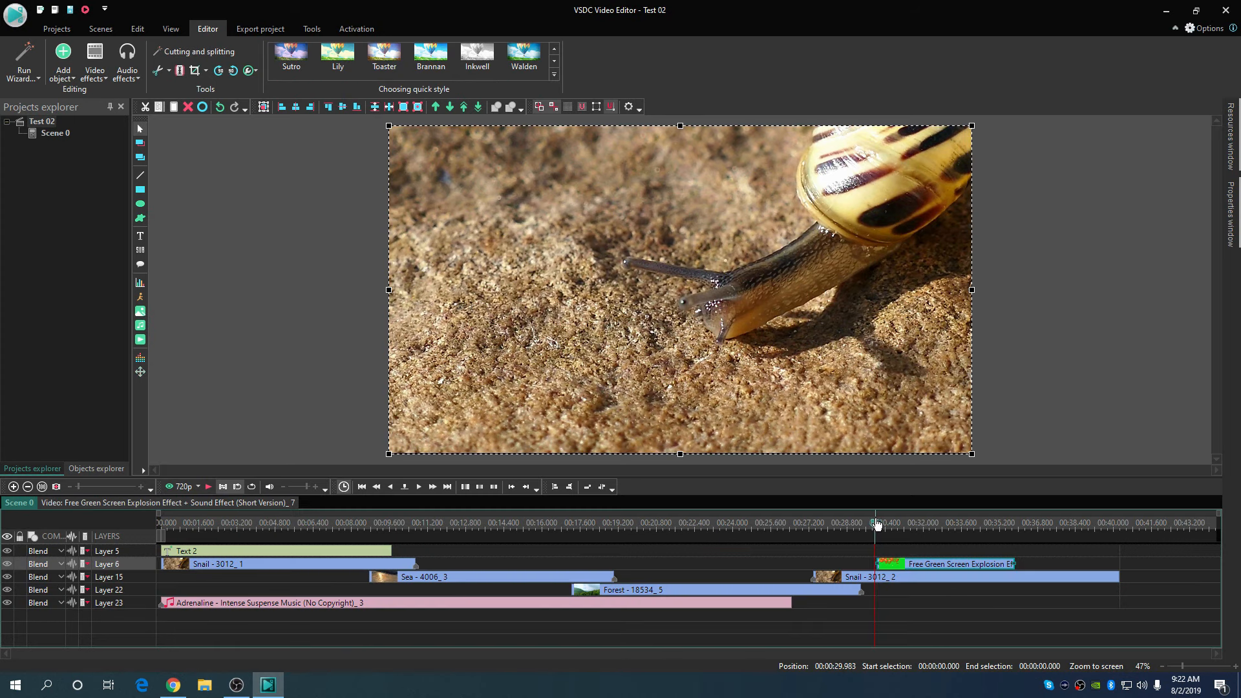
left_click(906, 528)
left_click_drag(799, 335, 763, 338)
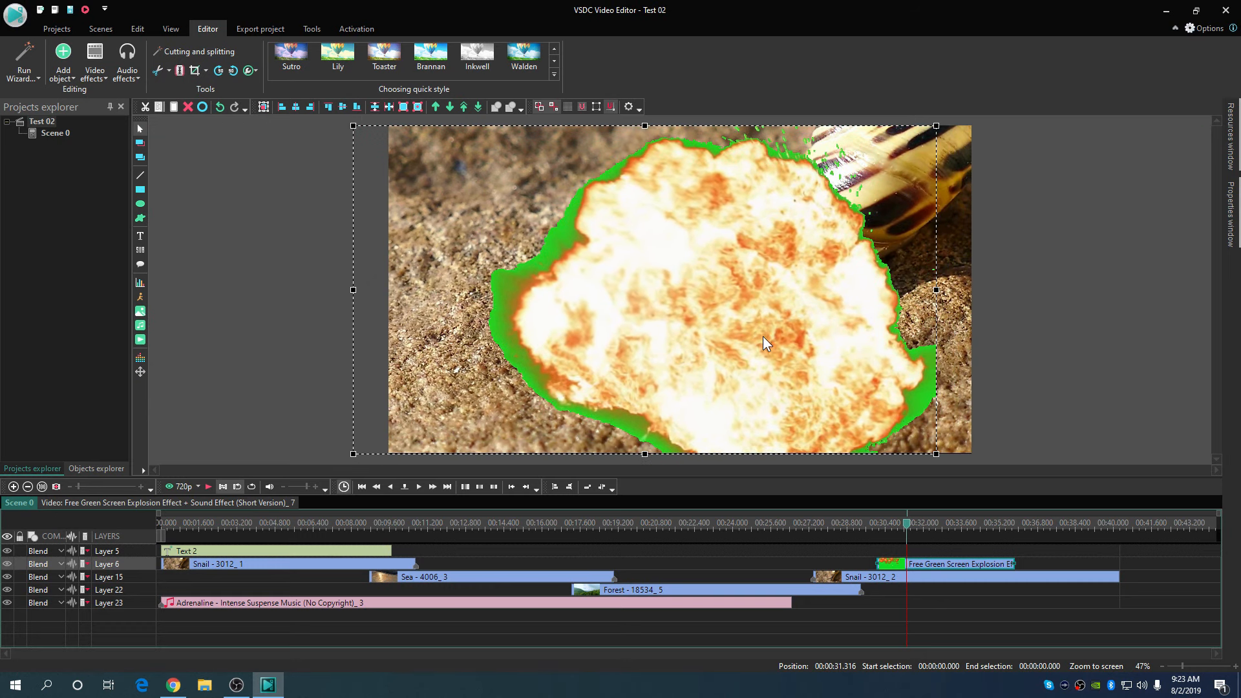
Step: Reopen the explosion clip's own timeline and play it from the start to check the green edges around the explosion
double_click(943, 565)
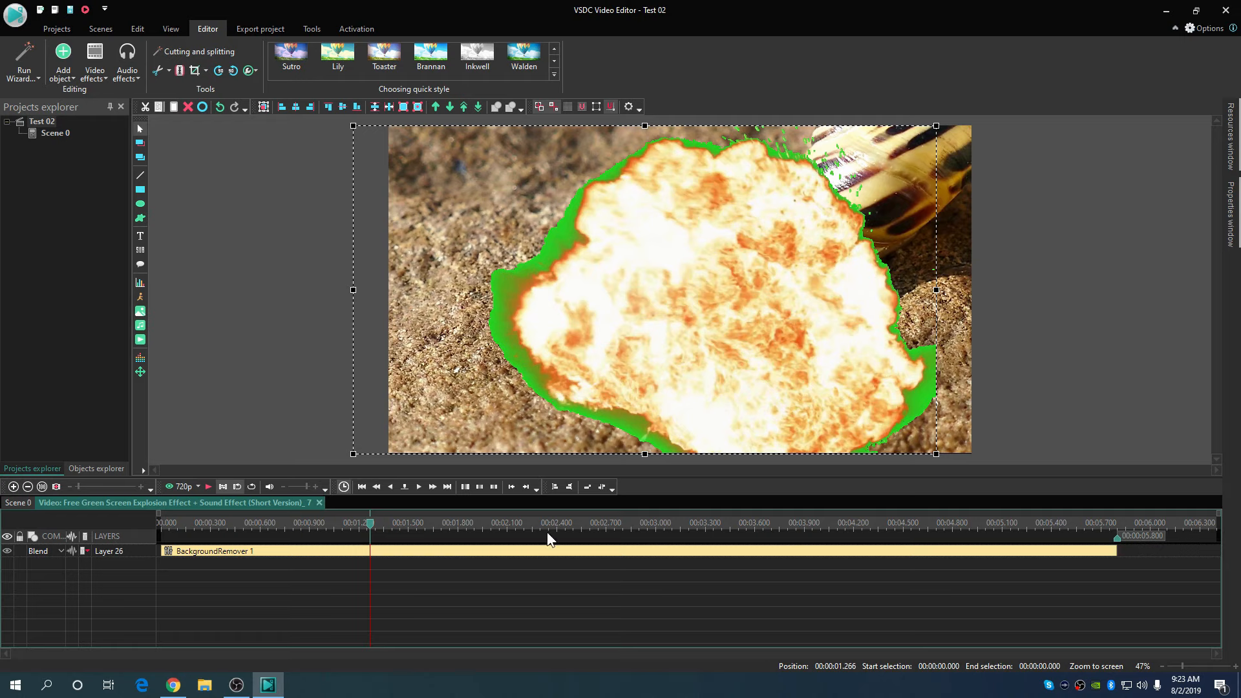
left_click(544, 562)
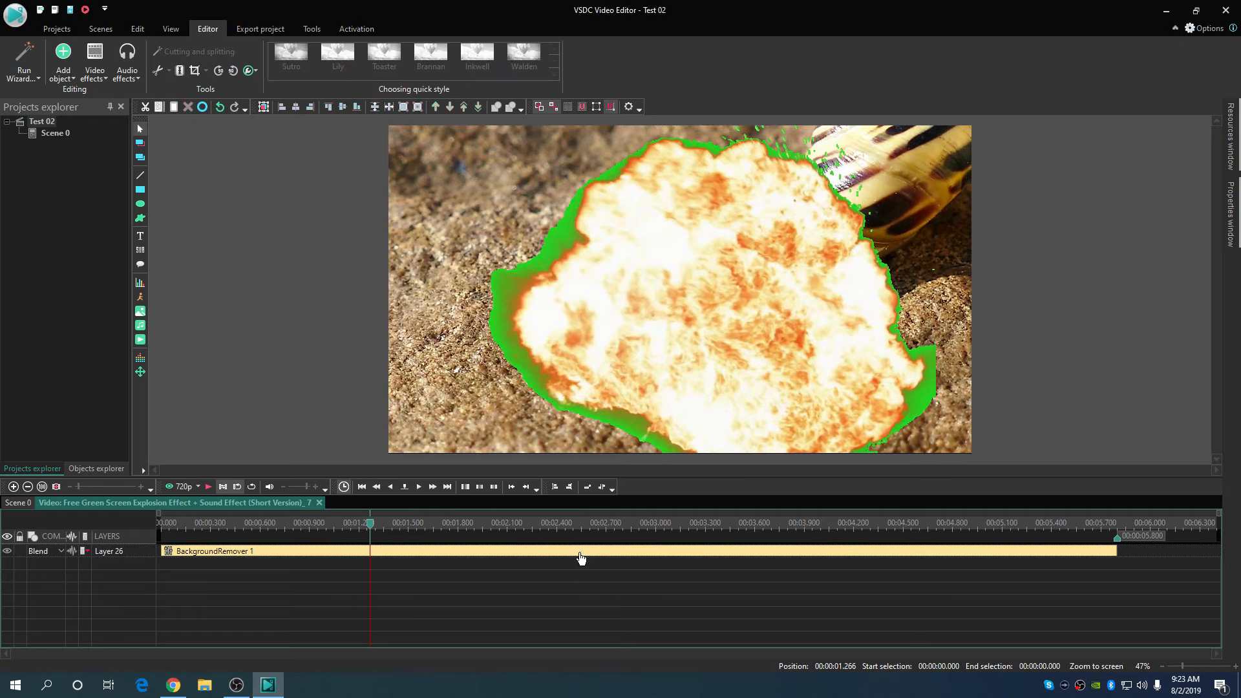
right_click(581, 558)
left_click(519, 561)
left_click_drag(371, 527, 168, 551)
left_click(207, 486)
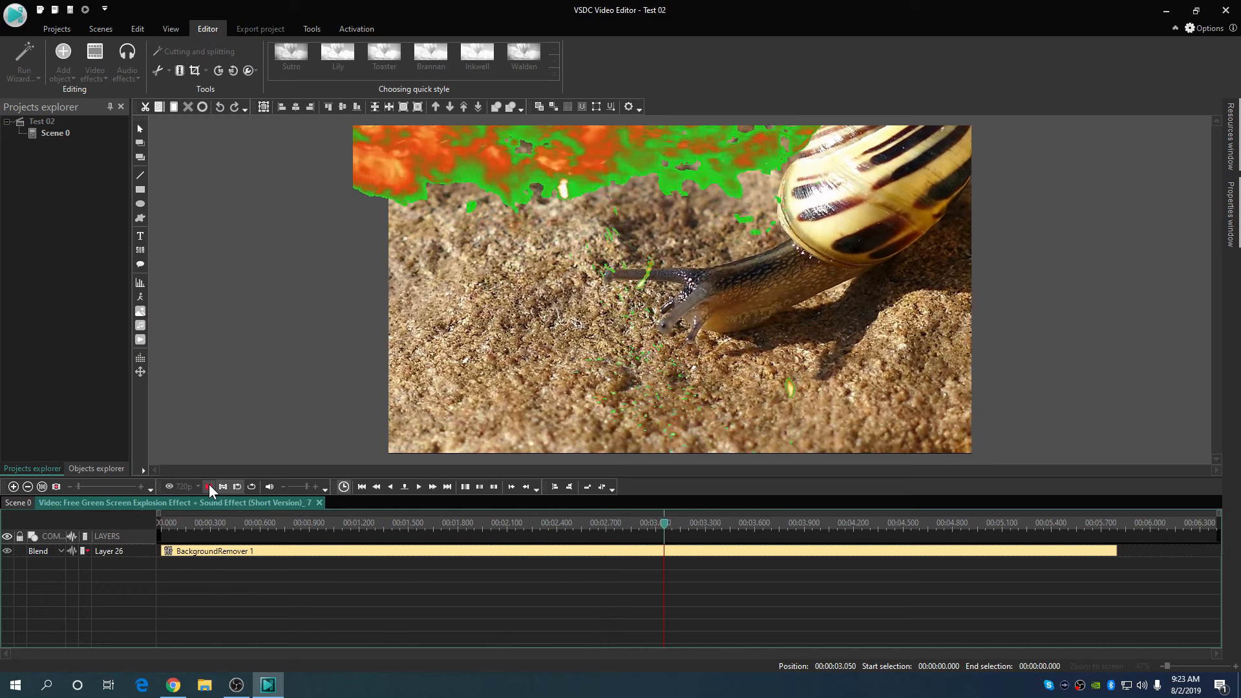
left_click(208, 486)
Step: Set the Background remover effect's Min chromaticityU threshold to 50
right_click(360, 553)
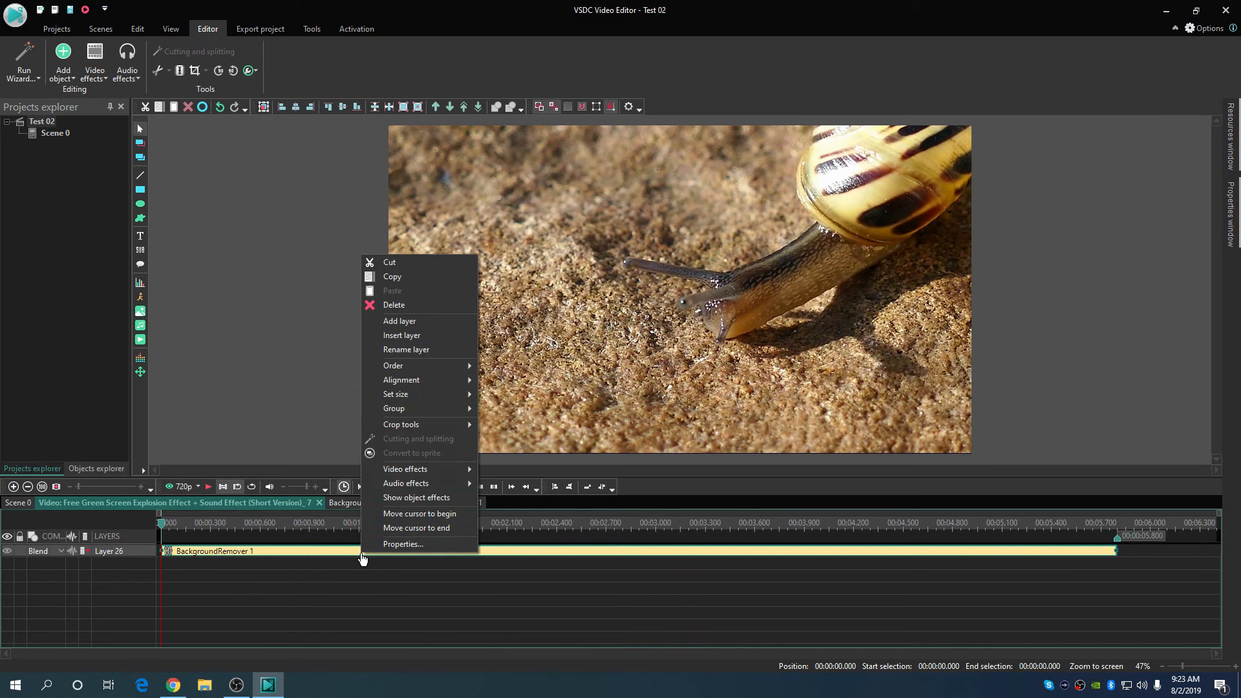
left_click(405, 544)
left_click(1161, 354)
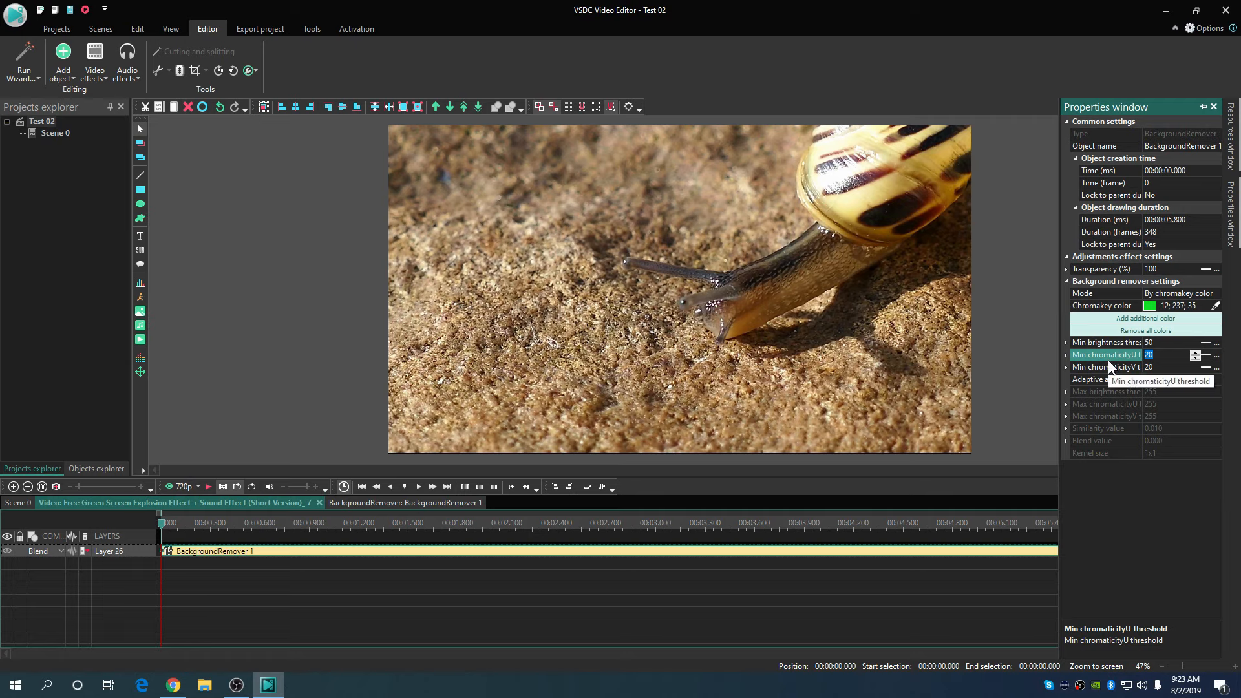
key("BackSpace")
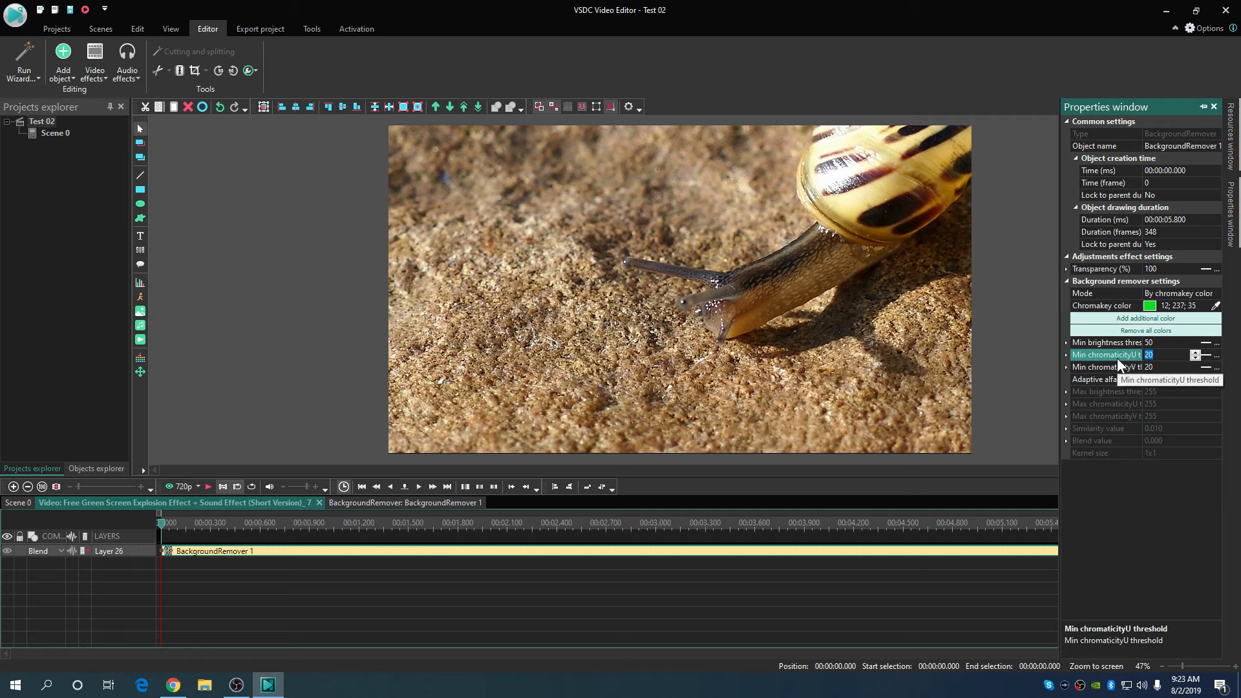
type("509")
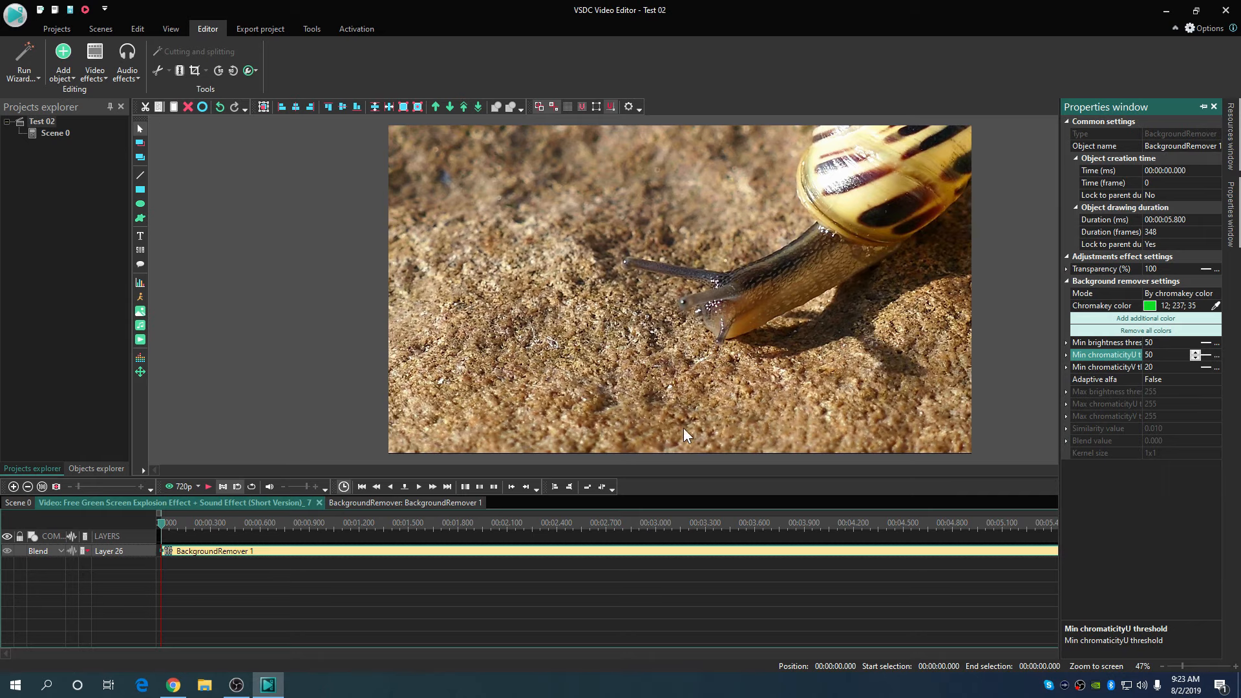
Step: Set the Background remover's Min chromaticityU threshold to 70, with the explosion frame at about 2.45 seconds shown
left_click_drag(162, 527, 567, 536)
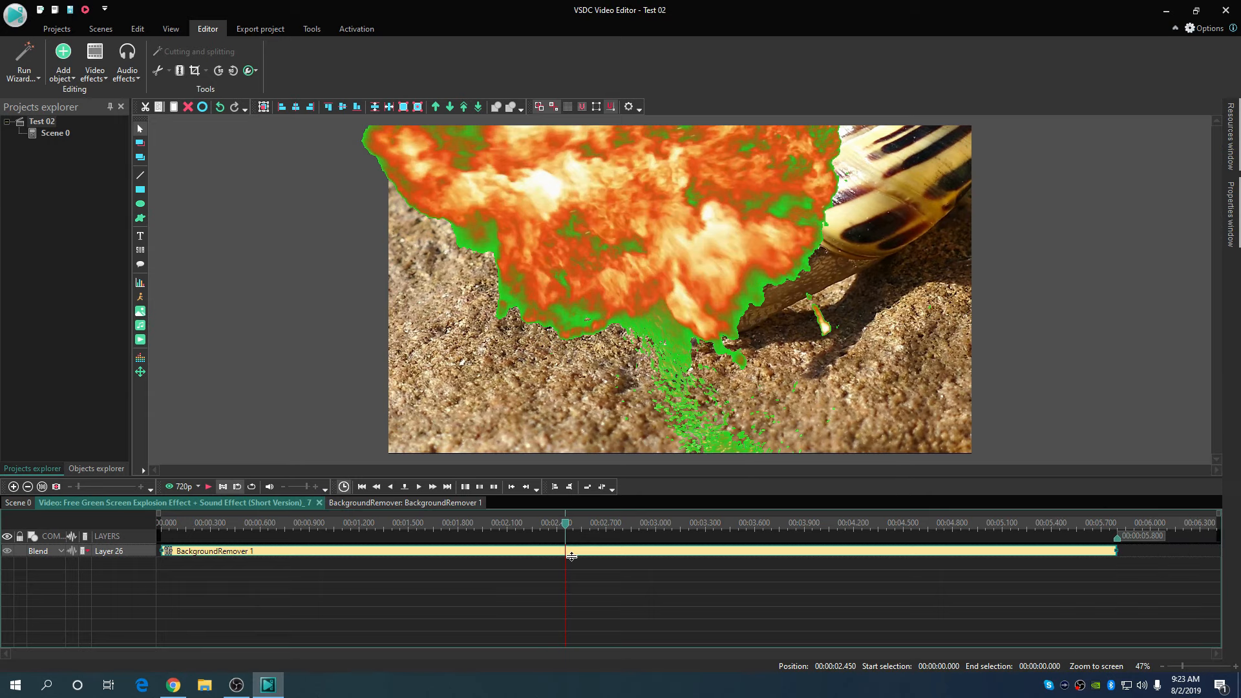
right_click(572, 556)
left_click(628, 539)
left_click(1117, 356)
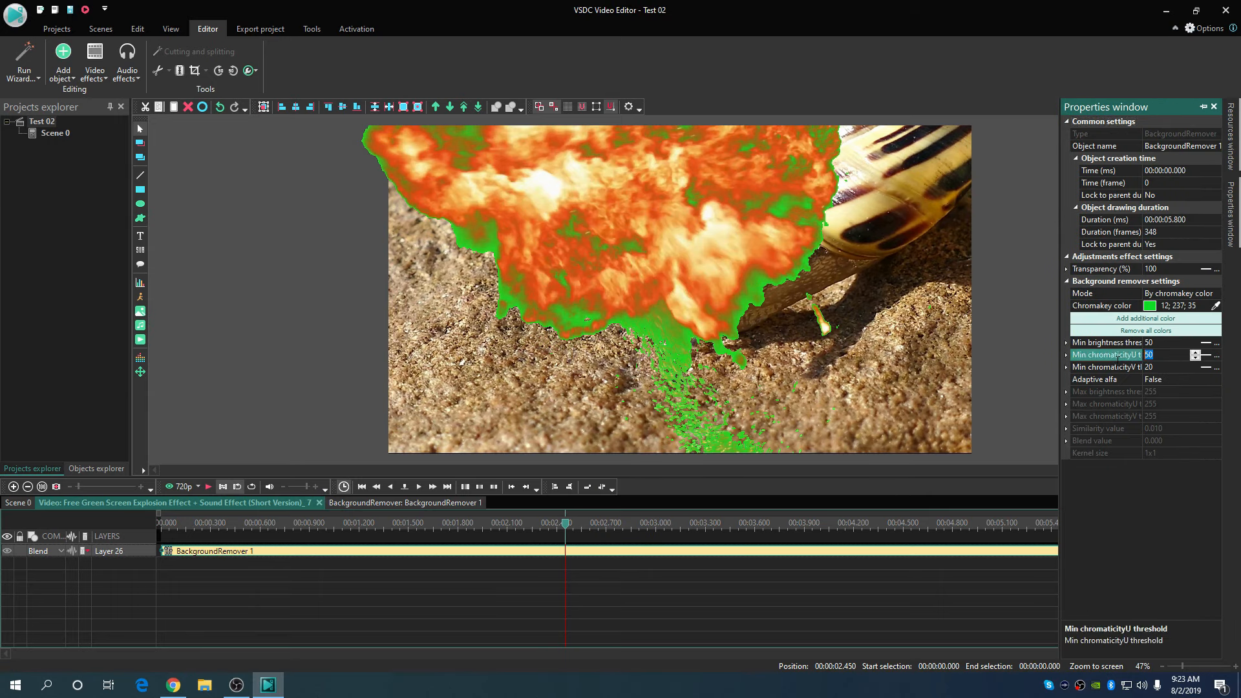
type("70")
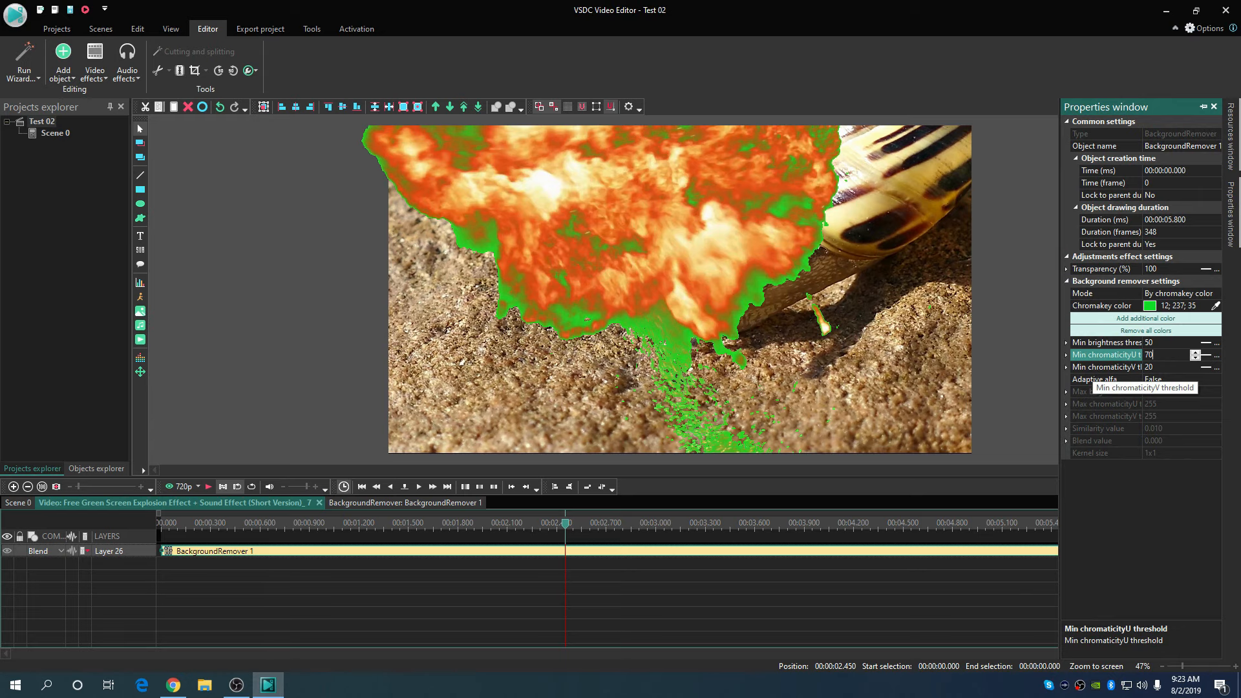
Step: Set the Background remover's minimum brightness threshold to 40, chromaticityU to 20 and chromaticityV to 130, and preview the explosion
left_click(1088, 347)
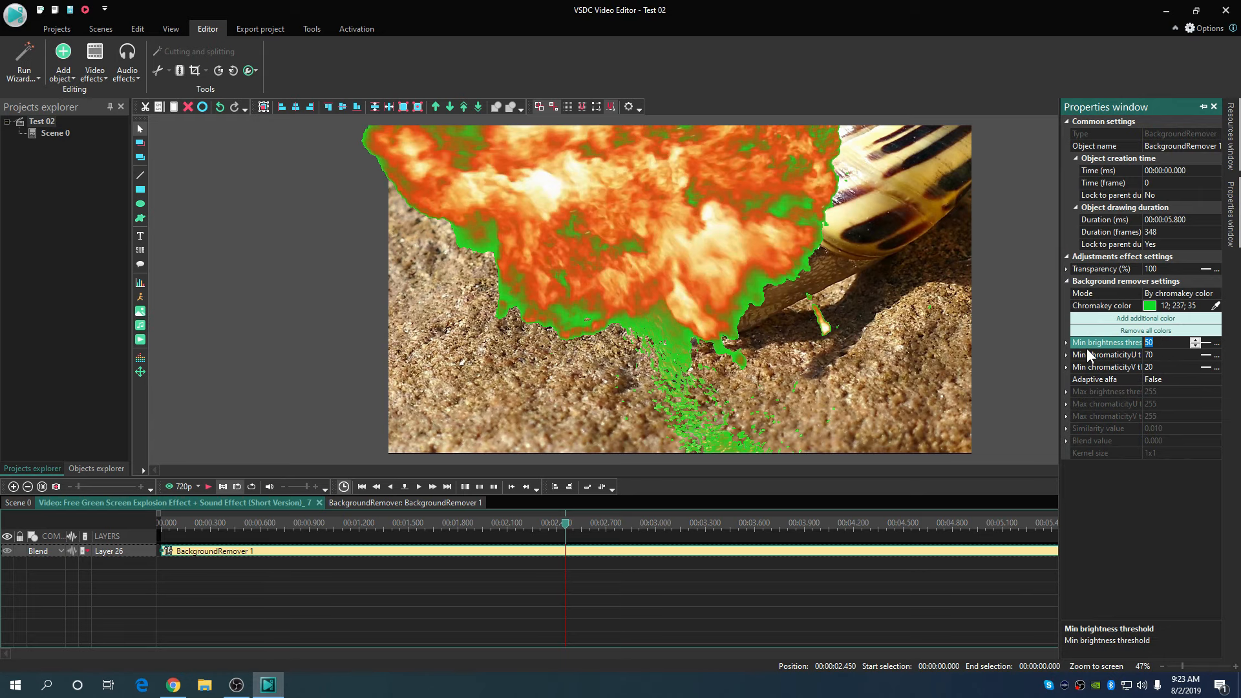
left_click(208, 486)
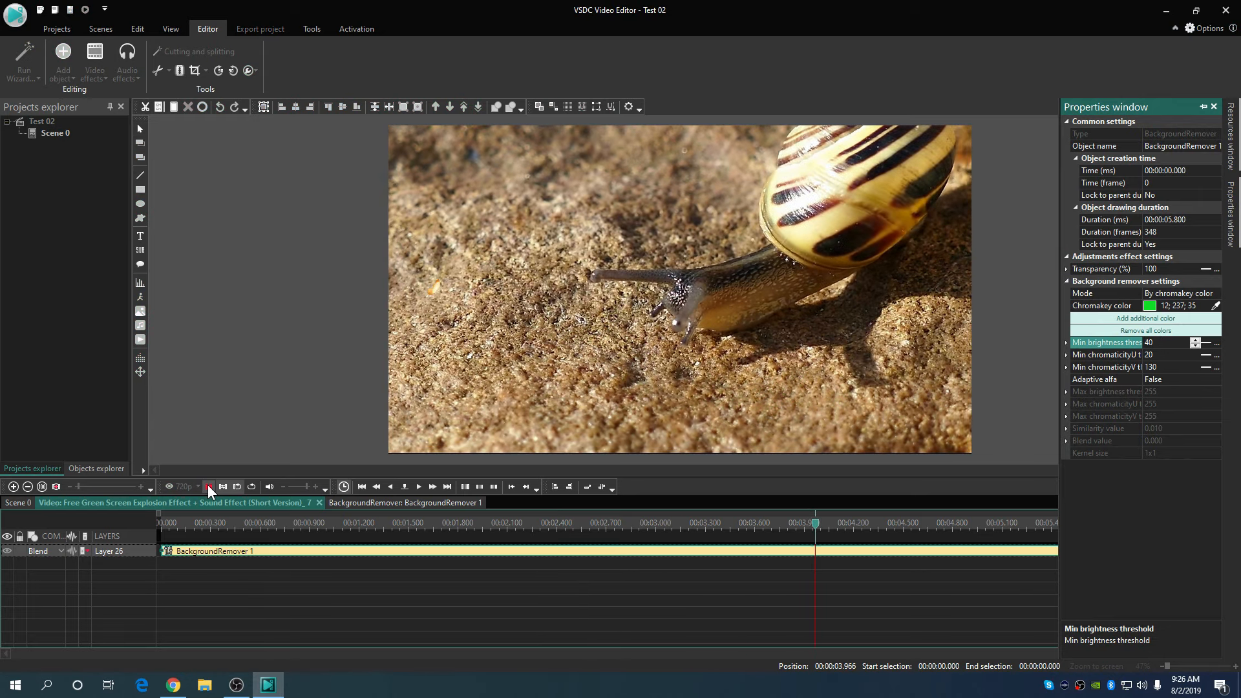
left_click(207, 486)
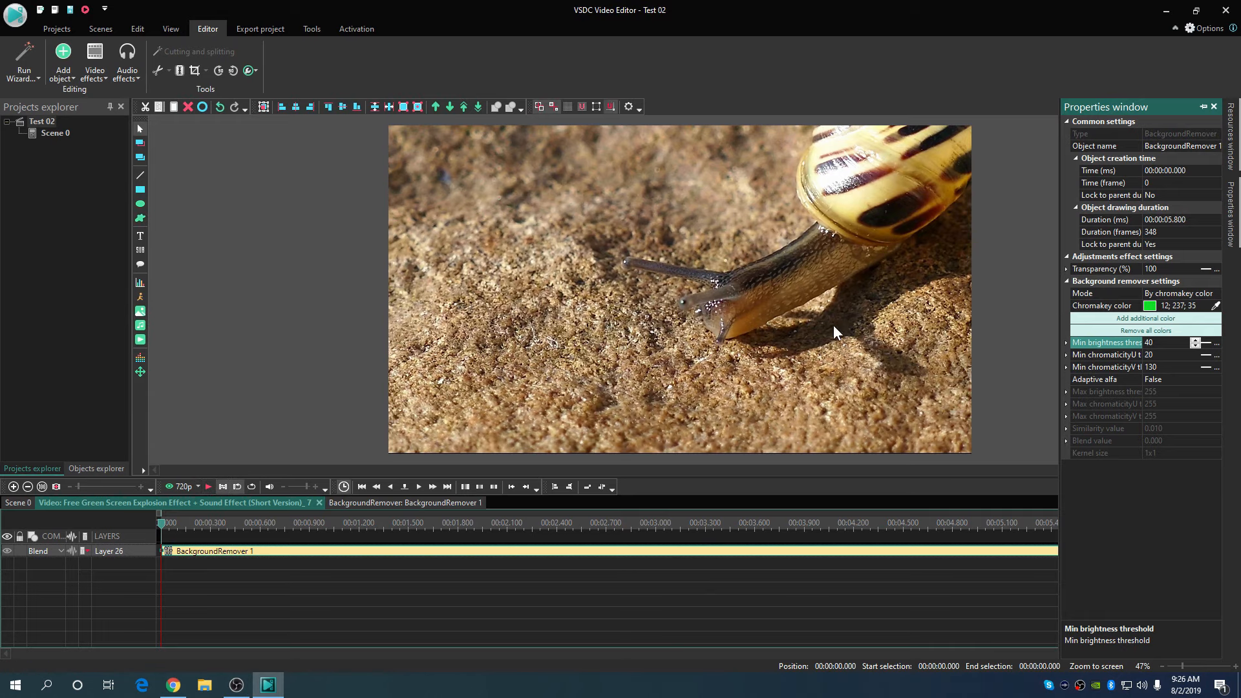
left_click(205, 486)
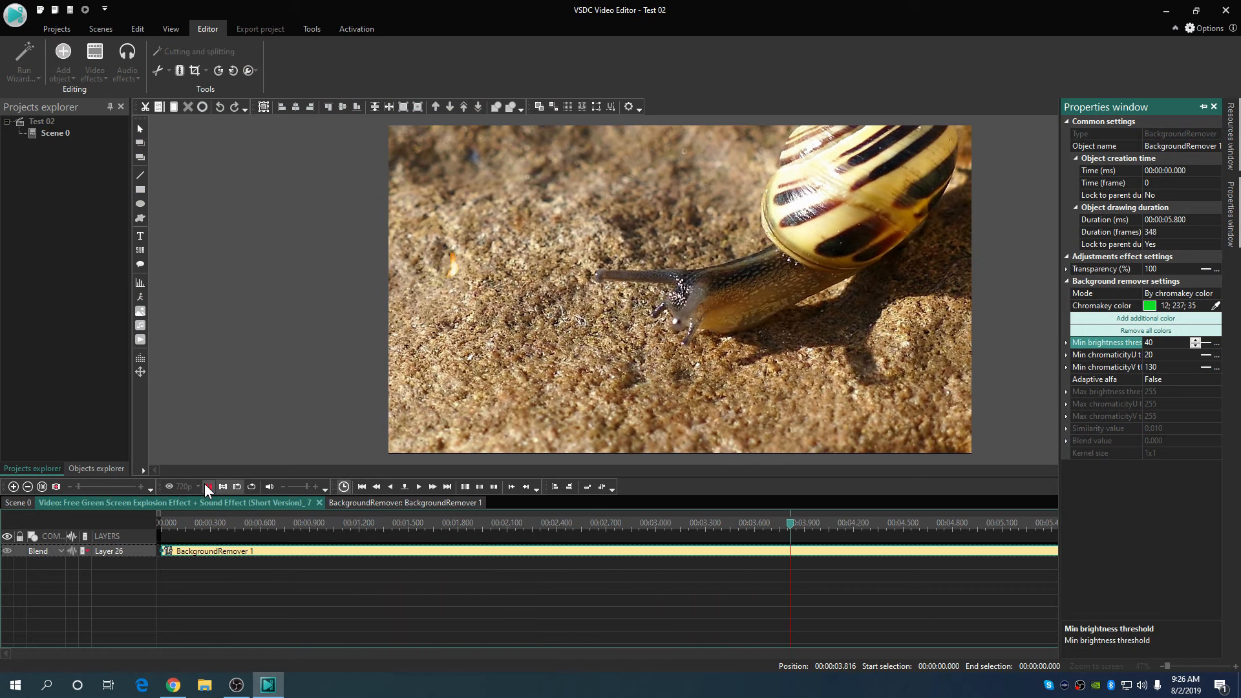
left_click(207, 486)
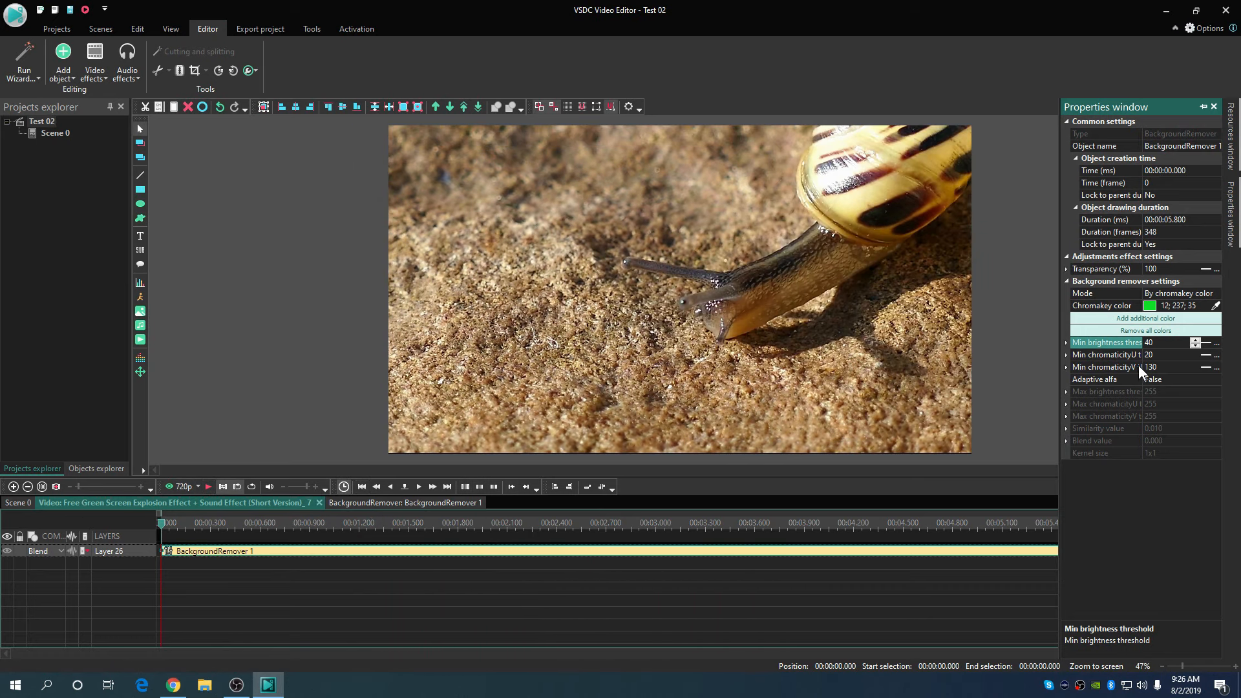
Step: Set the Background remover's Min chromaticityV threshold to 135 and preview the keyed explosion
left_click(1161, 368)
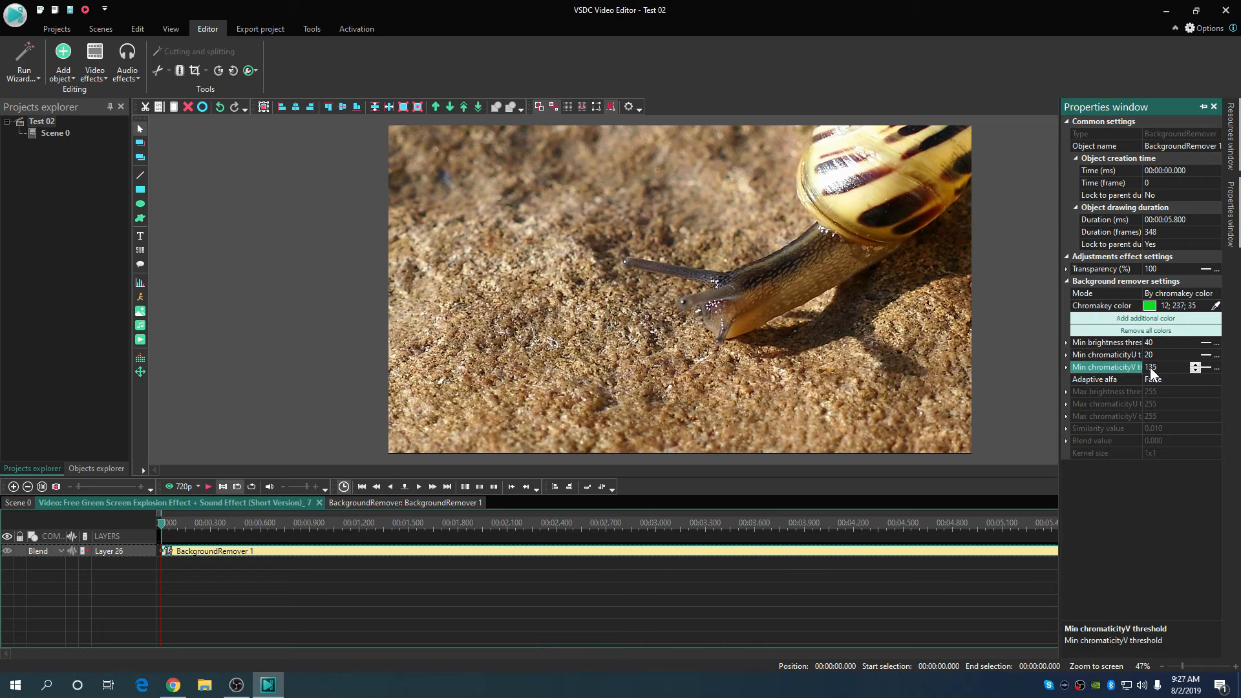
left_click(208, 486)
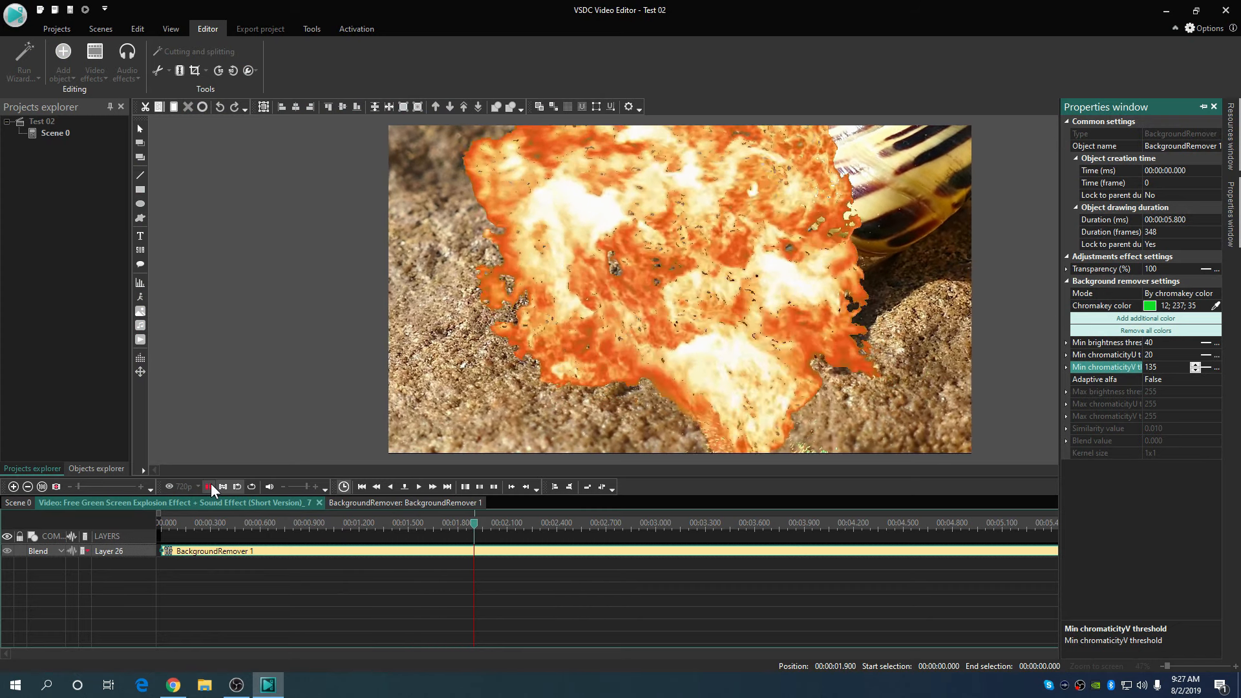
left_click(210, 485)
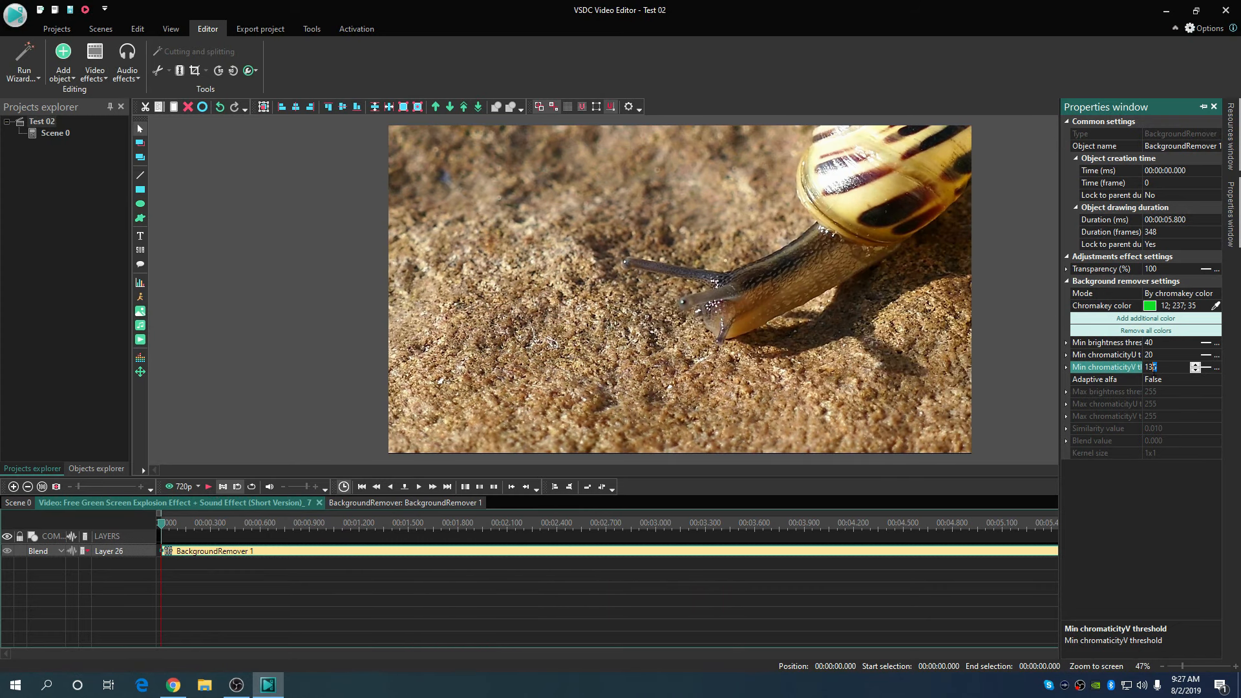
Step: Return to Scene 0, preview the keyed explosion over the second snail clip and check the frame at about 32.6 seconds
left_click(20, 503)
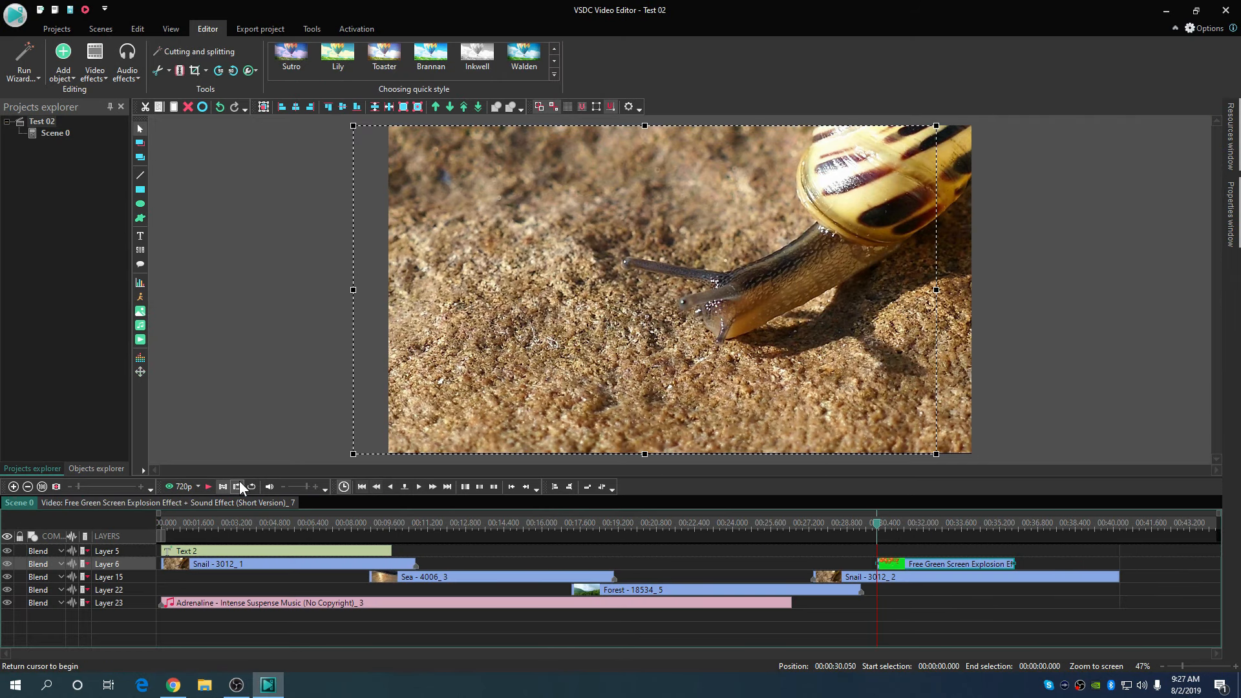
left_click(208, 487)
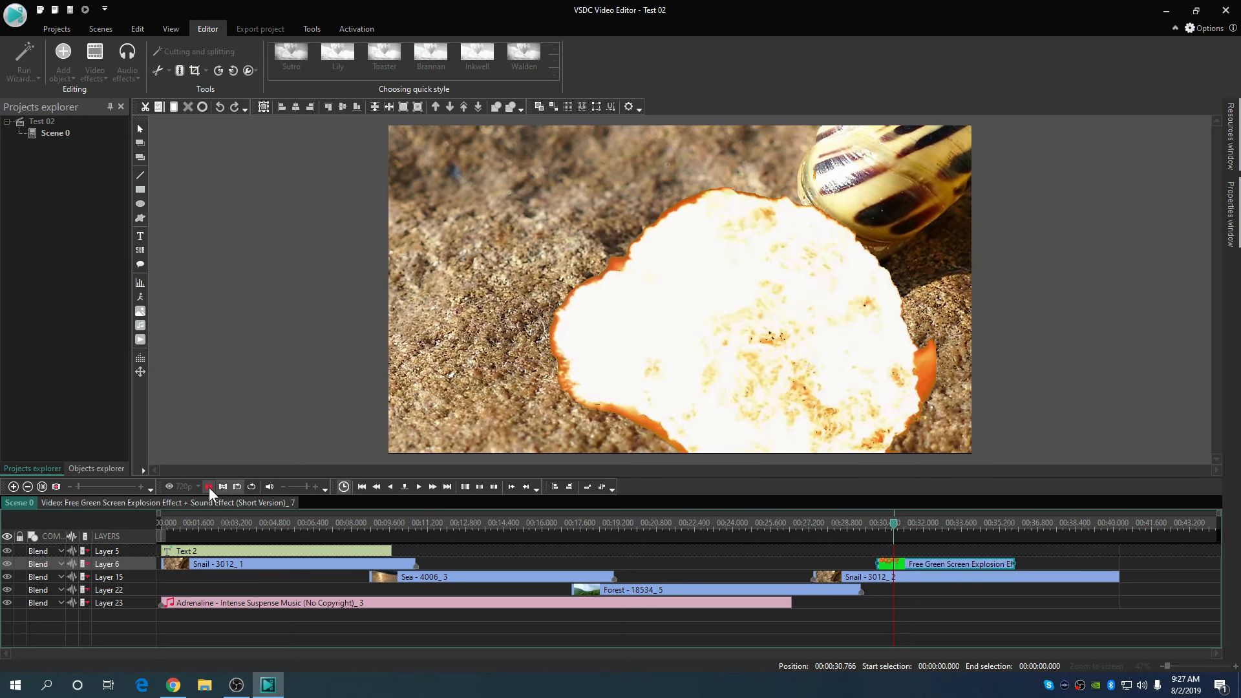
left_click(208, 488)
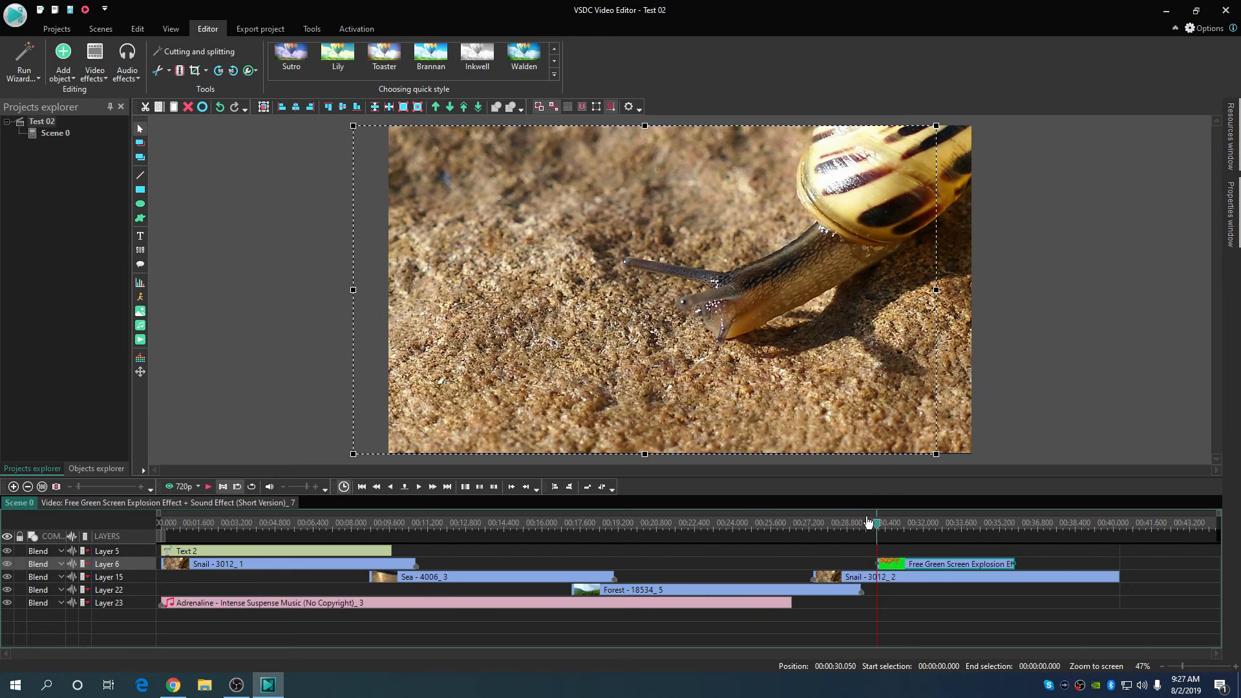
left_click_drag(880, 525, 938, 525)
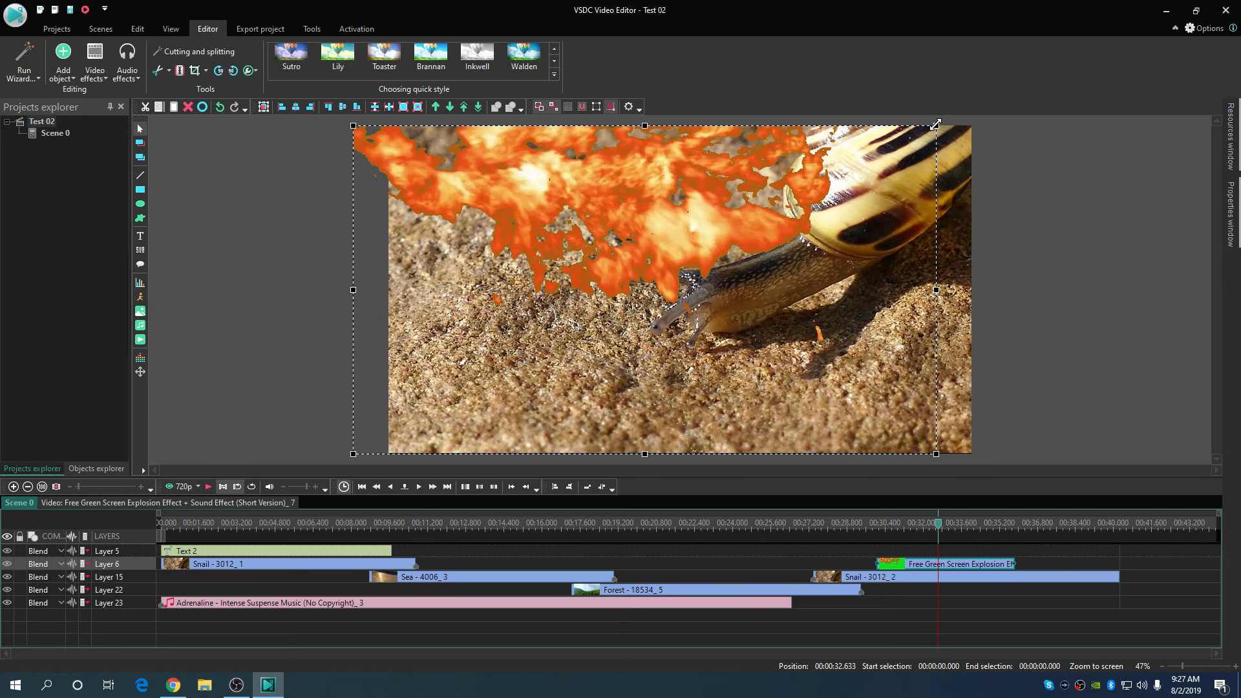
Step: Enlarge the explosion video at about 30.7 seconds, shift it back left over the snail and preview the result
left_click_drag(939, 523, 892, 524)
left_click_drag(938, 122, 1107, 28)
left_click(830, 211)
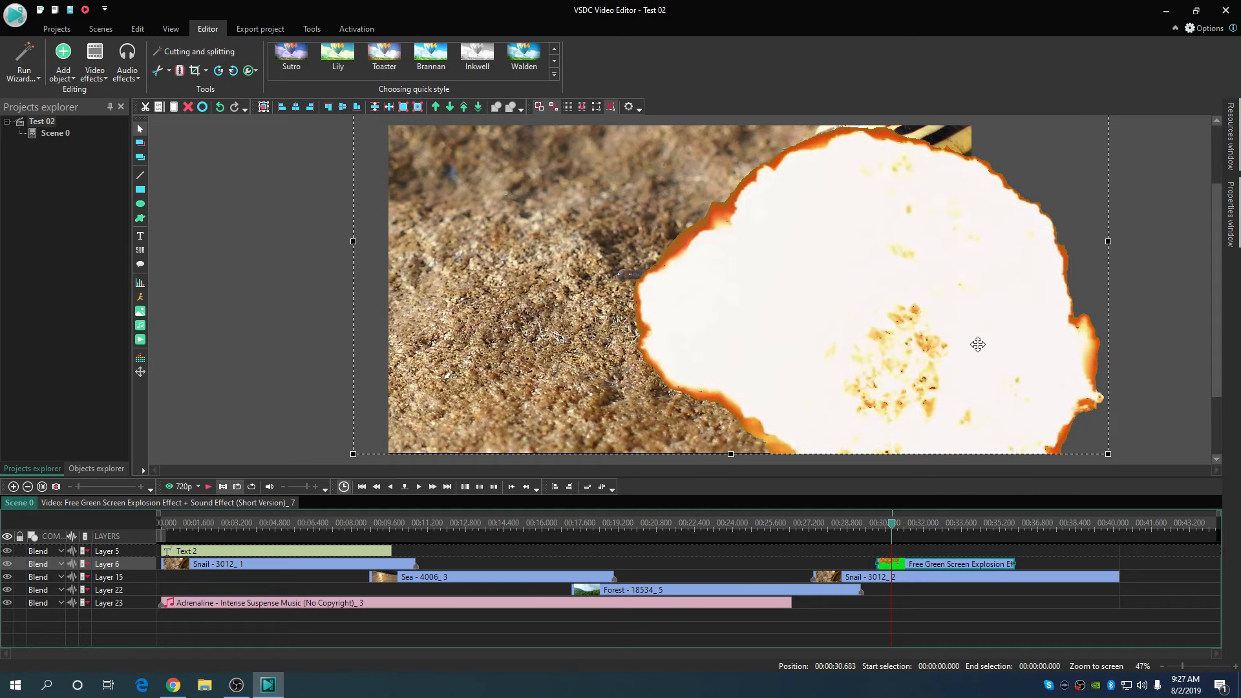
left_click_drag(977, 345, 829, 351)
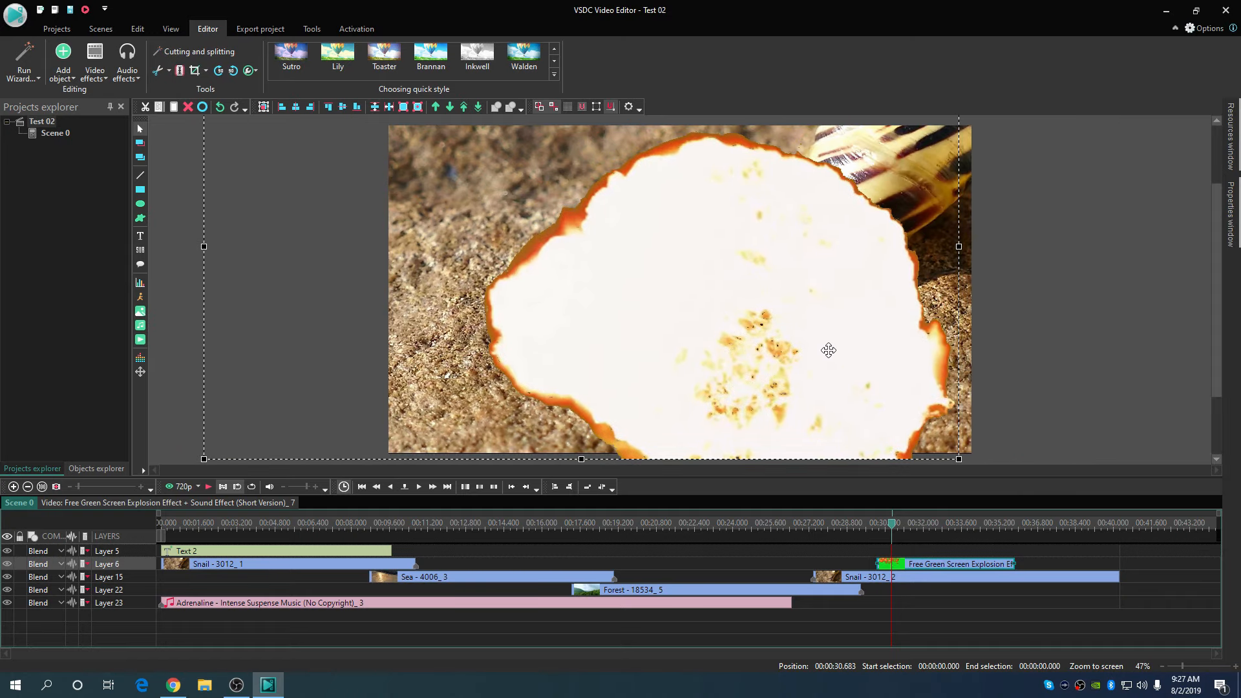
left_click(209, 486)
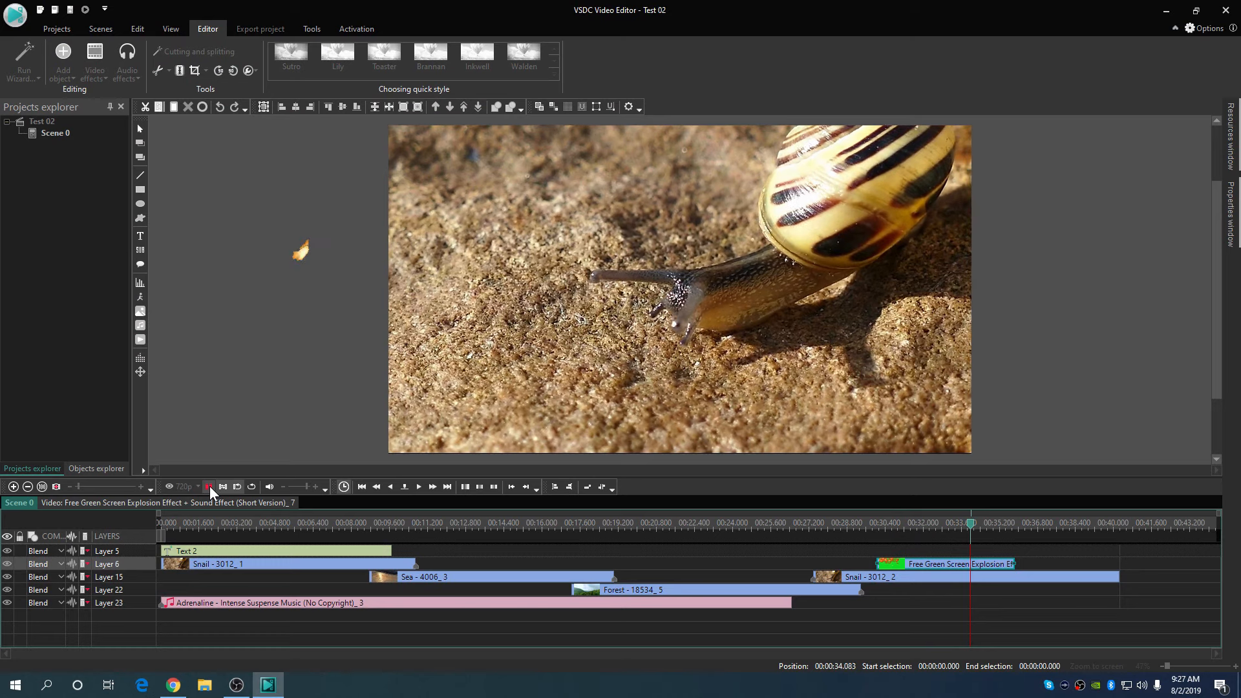
left_click(209, 486)
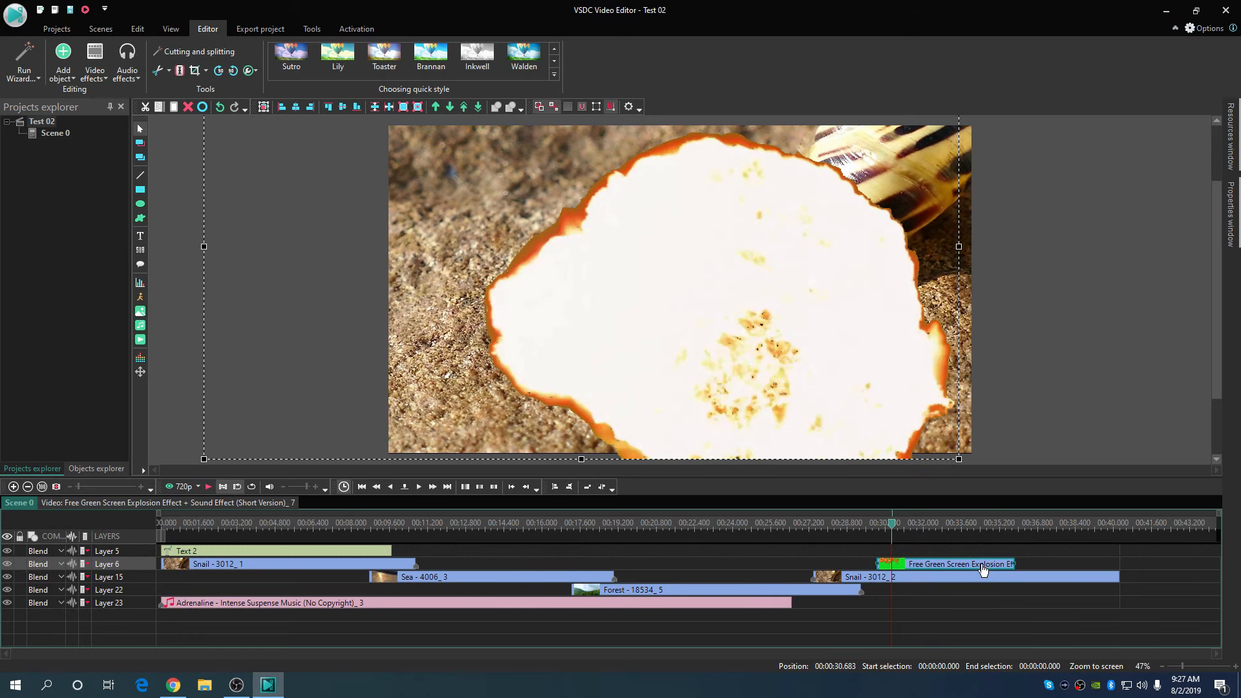
Step: Split the second snail clip at 00:00:35.850, where the explosion clip ends
right_click(961, 572)
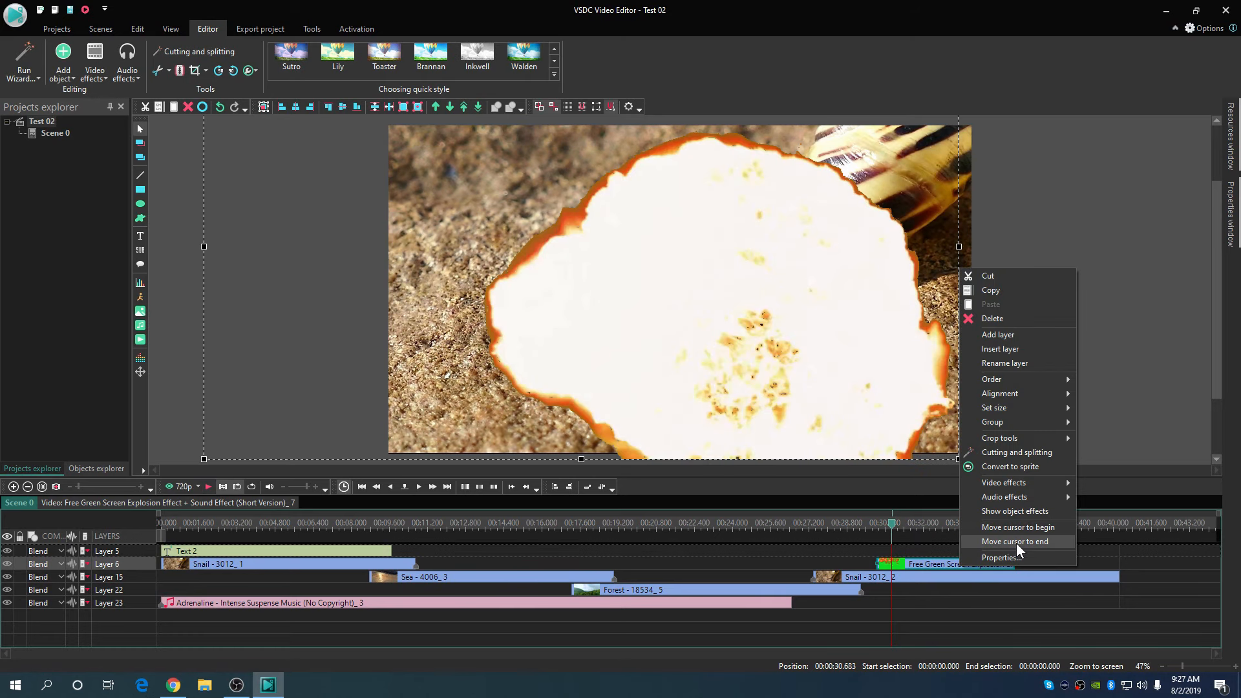
left_click(1015, 542)
left_click(1017, 575)
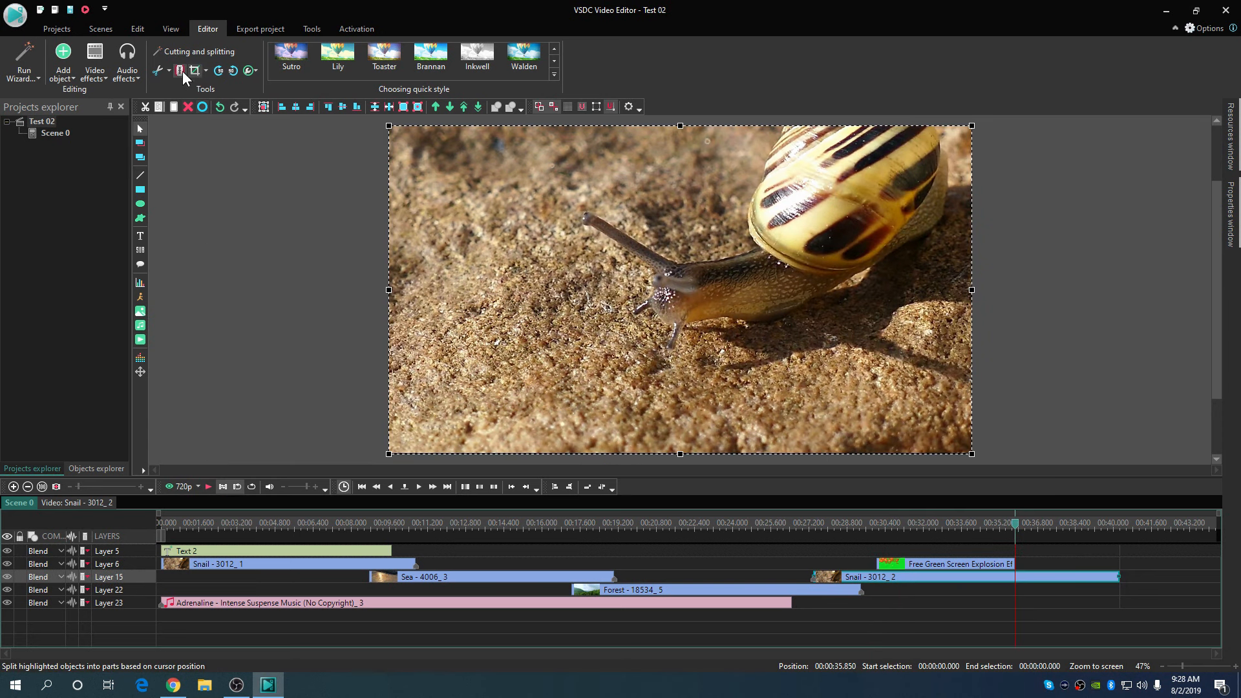
left_click(181, 71)
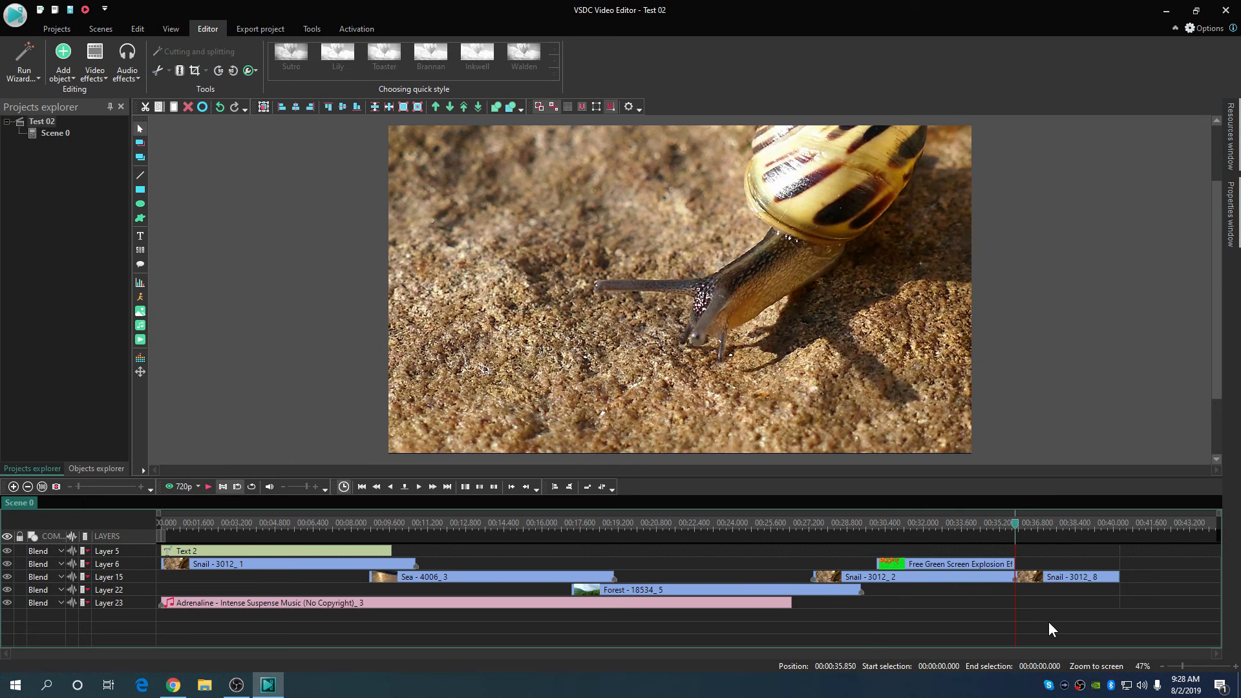
Step: Add a Zoom transform effect to the last split-off snail clip and centre it on the snail's head
double_click(1056, 577)
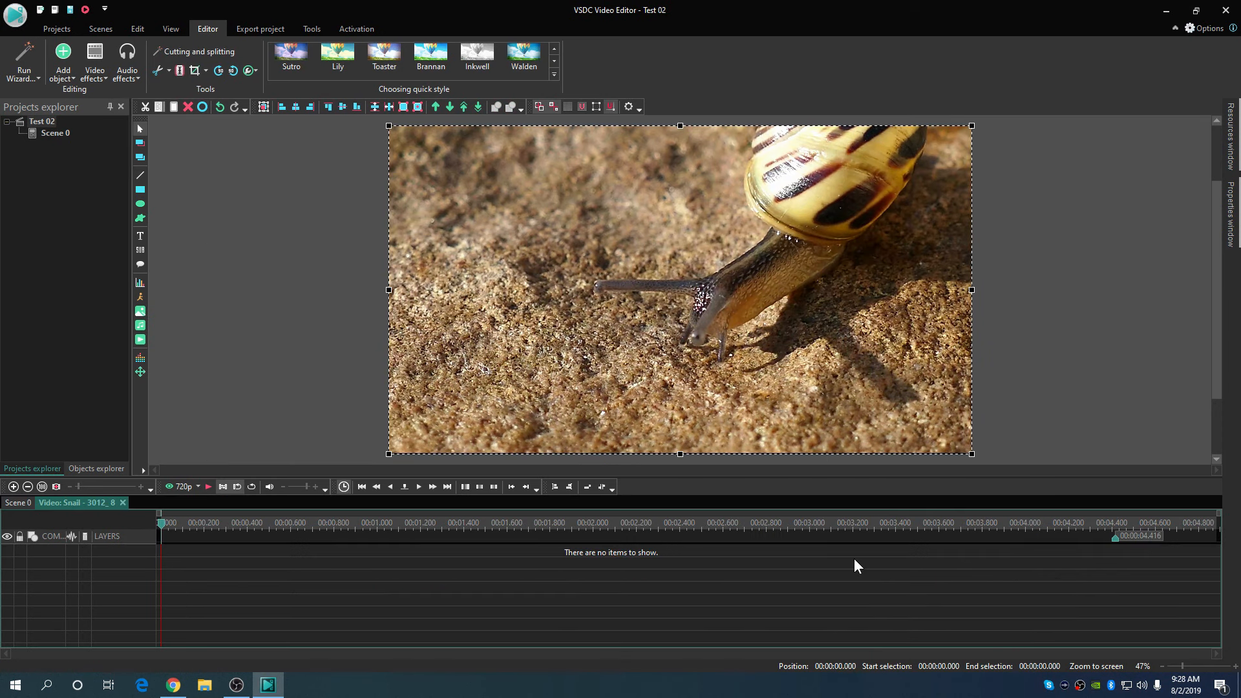
left_click(62, 73)
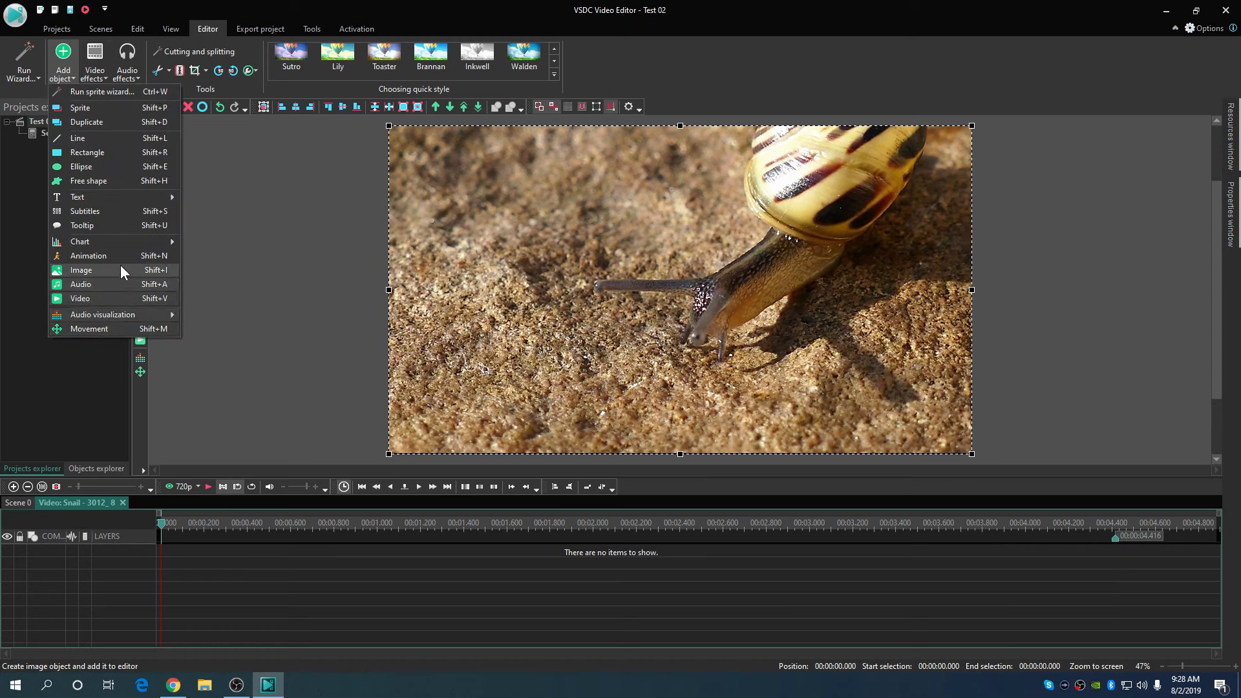
right_click(696, 339)
mouse_move(808, 537)
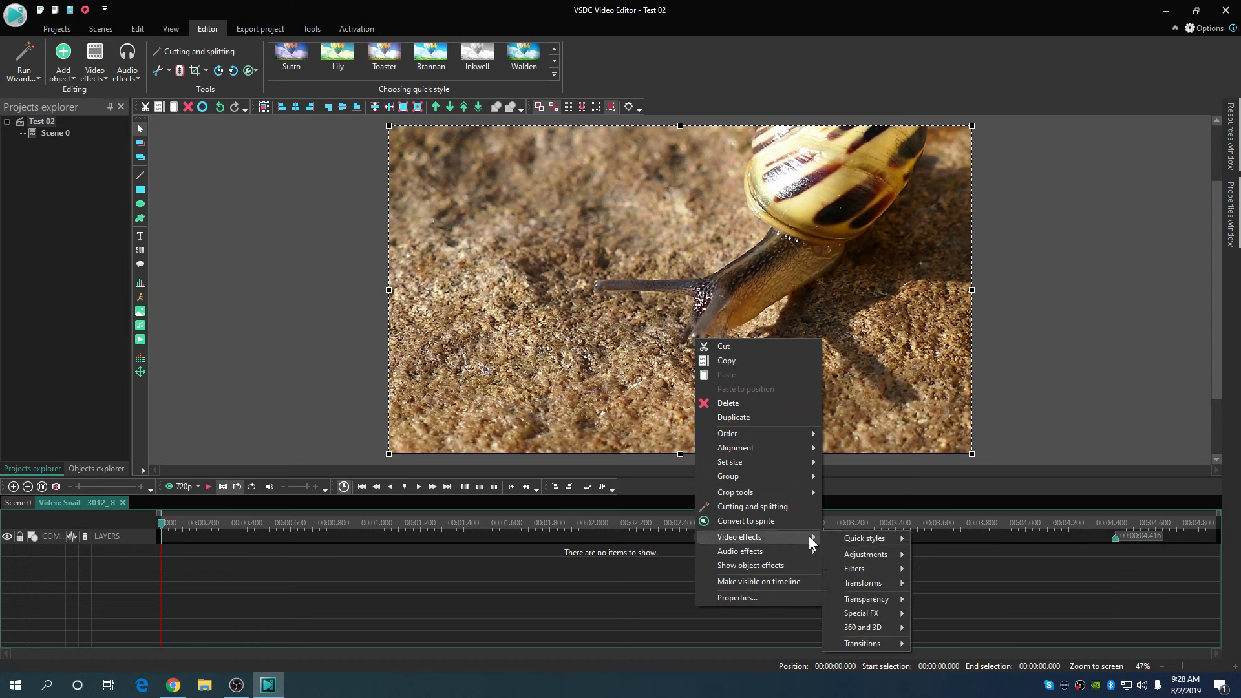
mouse_move(893, 585)
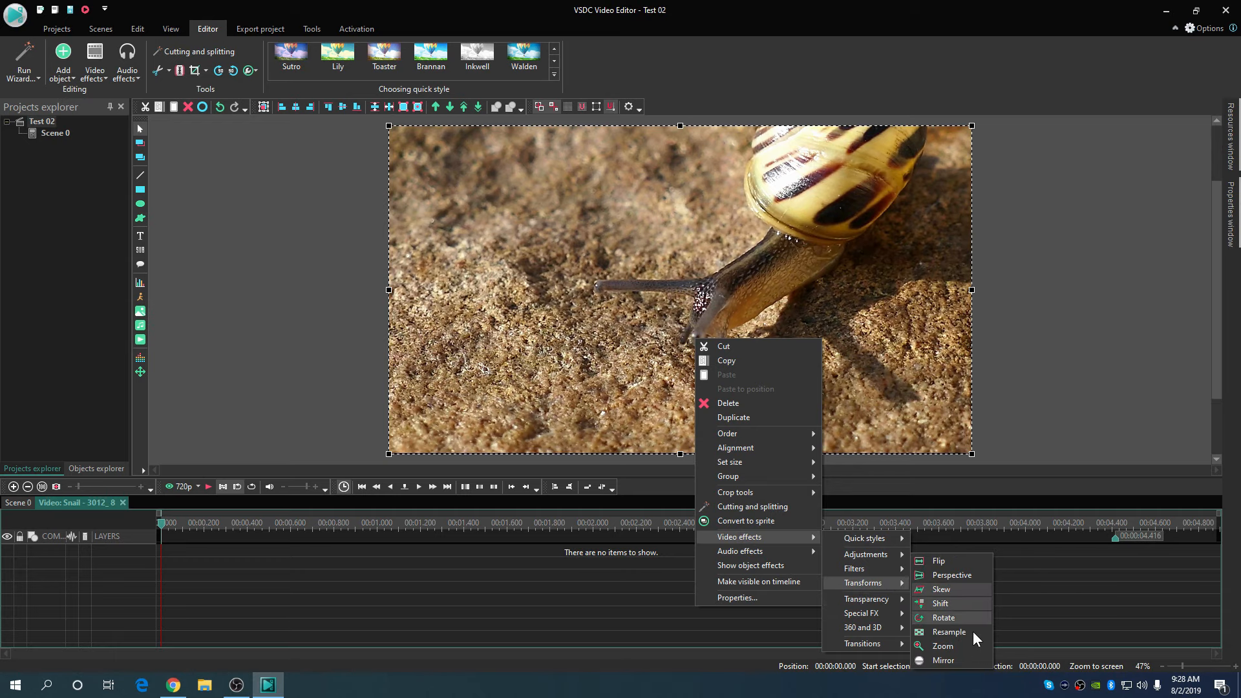
left_click(943, 646)
left_click(763, 412)
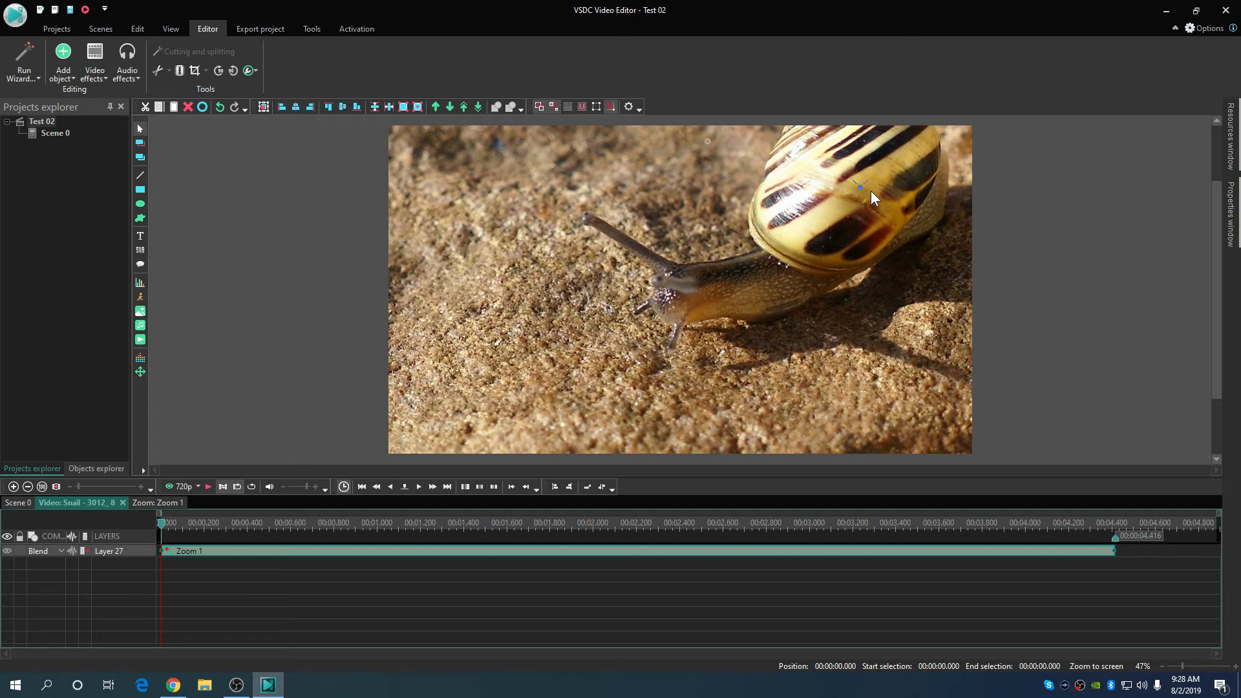
left_click(666, 304)
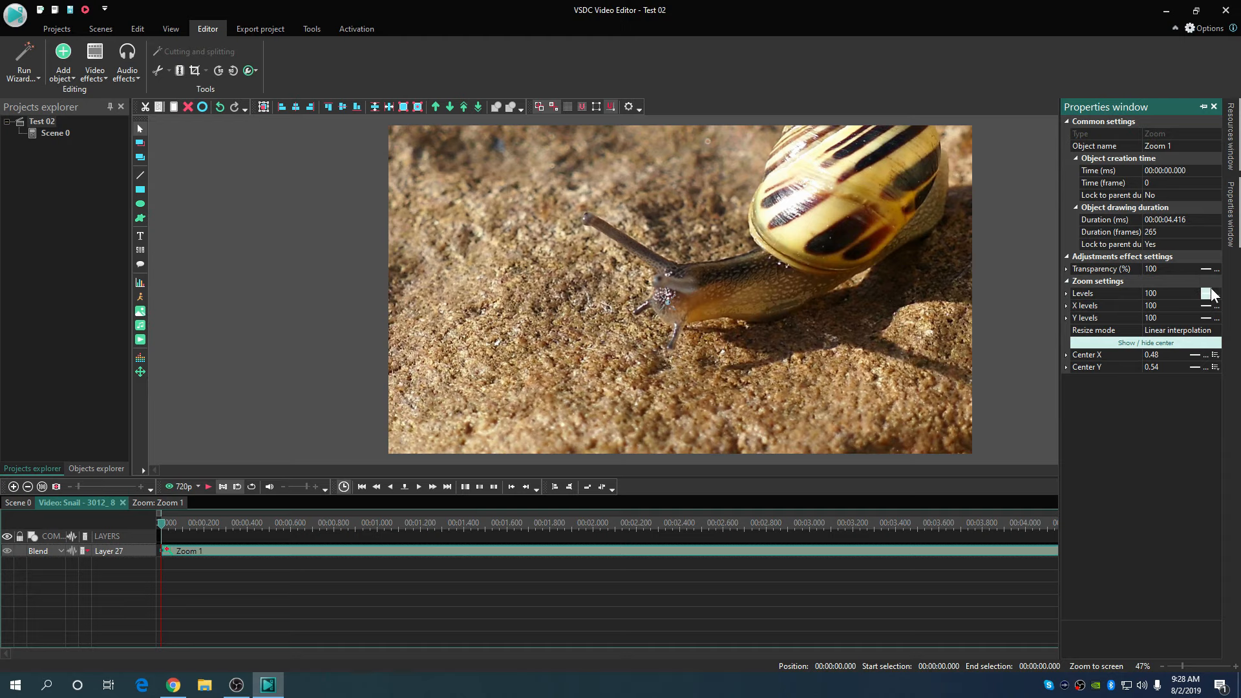
Step: Try a Levels value of 200 for the Zoom effect and set it back to 100
left_click(1163, 293)
type("200")
key("Return")
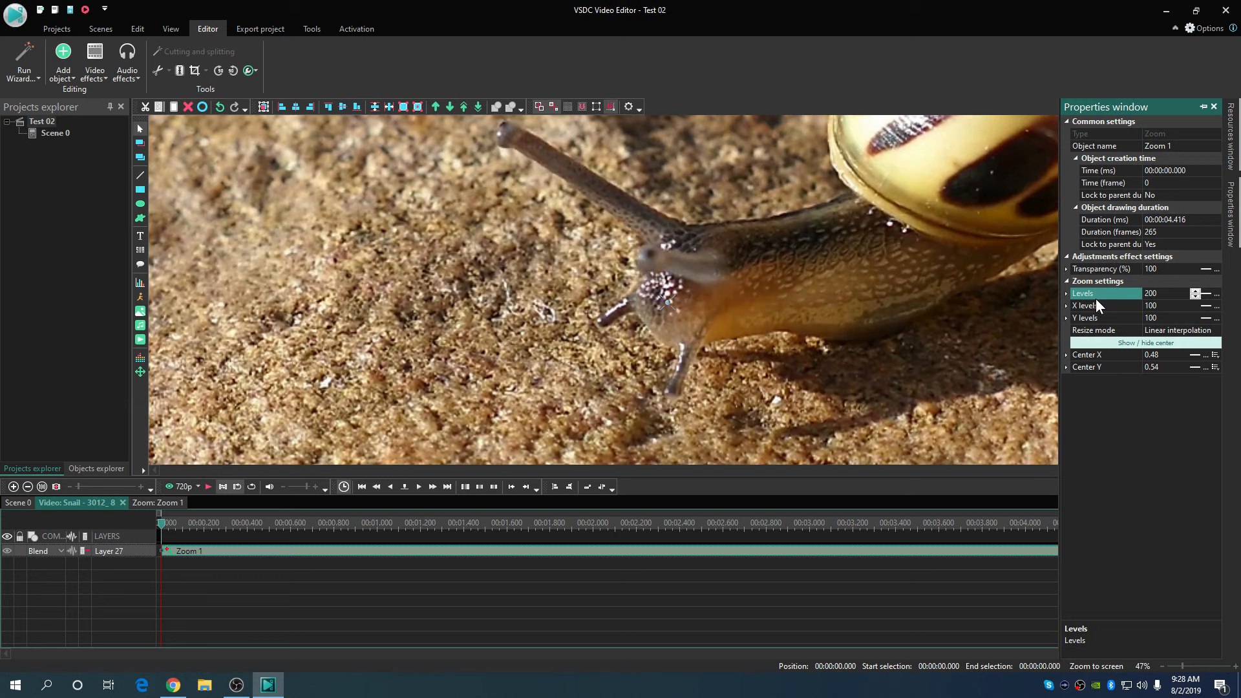
type("100")
key("Return")
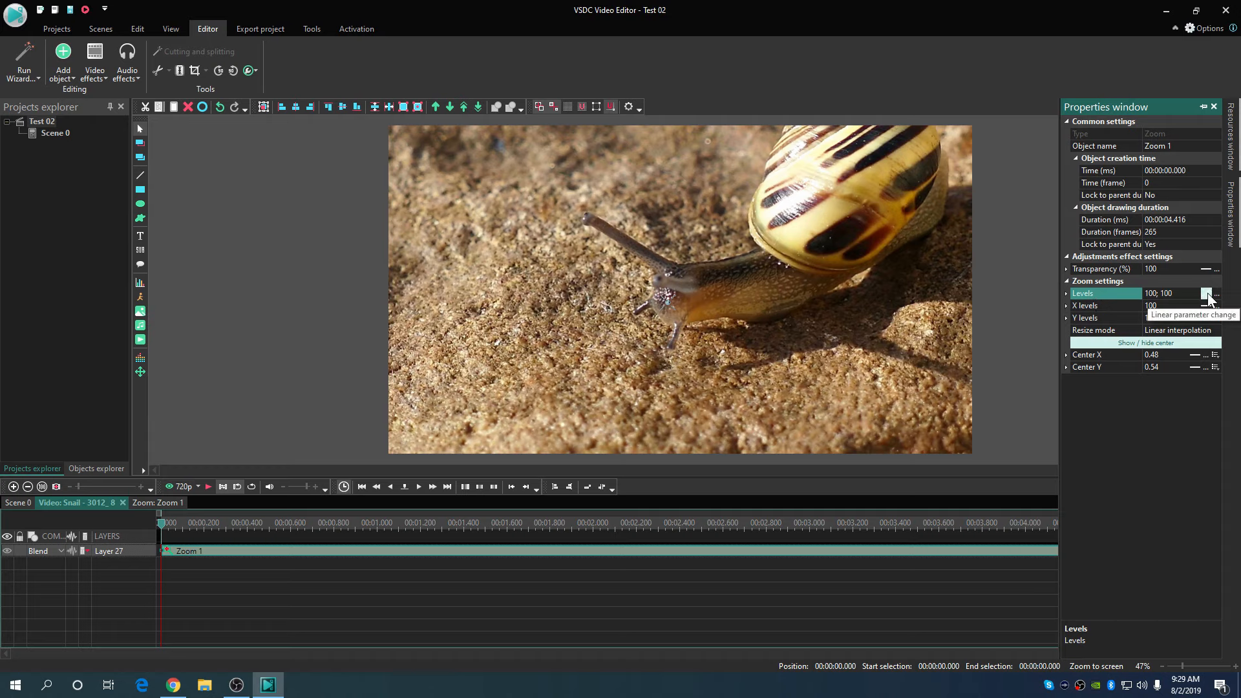
Step: Open the Zoom effect's Levels curve and raise its end point at 00:00:04.416 to 245
left_click(1207, 295)
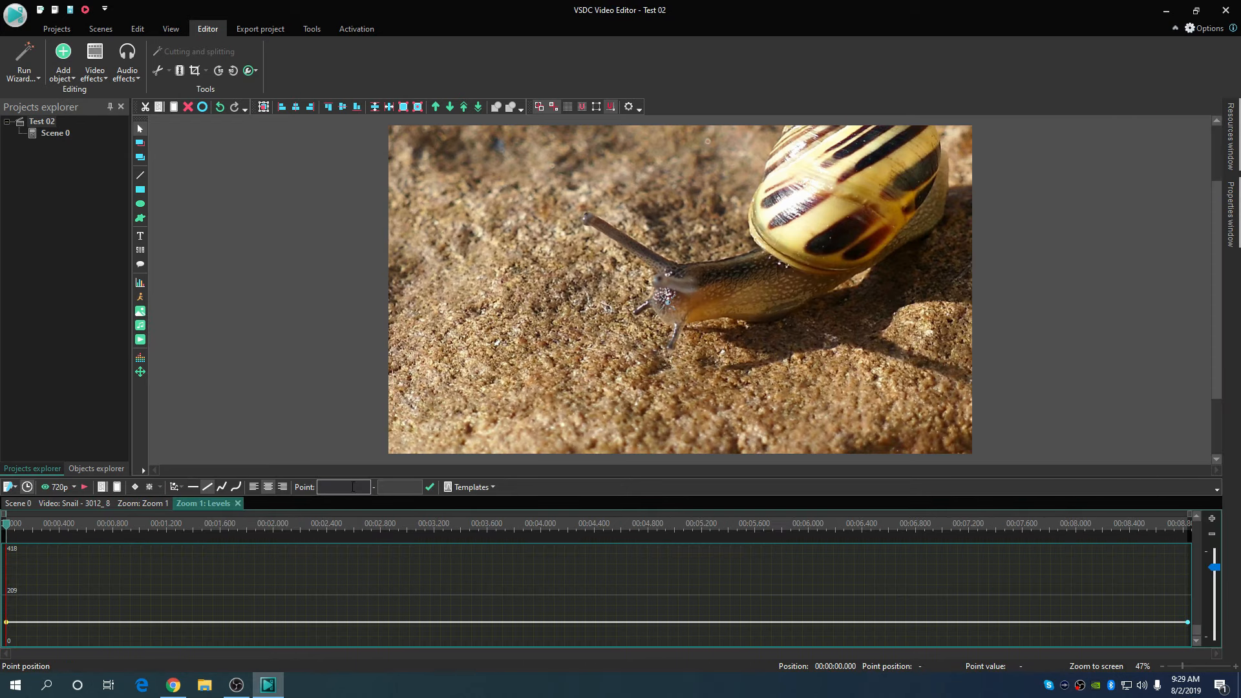
left_click(333, 487)
left_click_drag(1187, 622, 1188, 555)
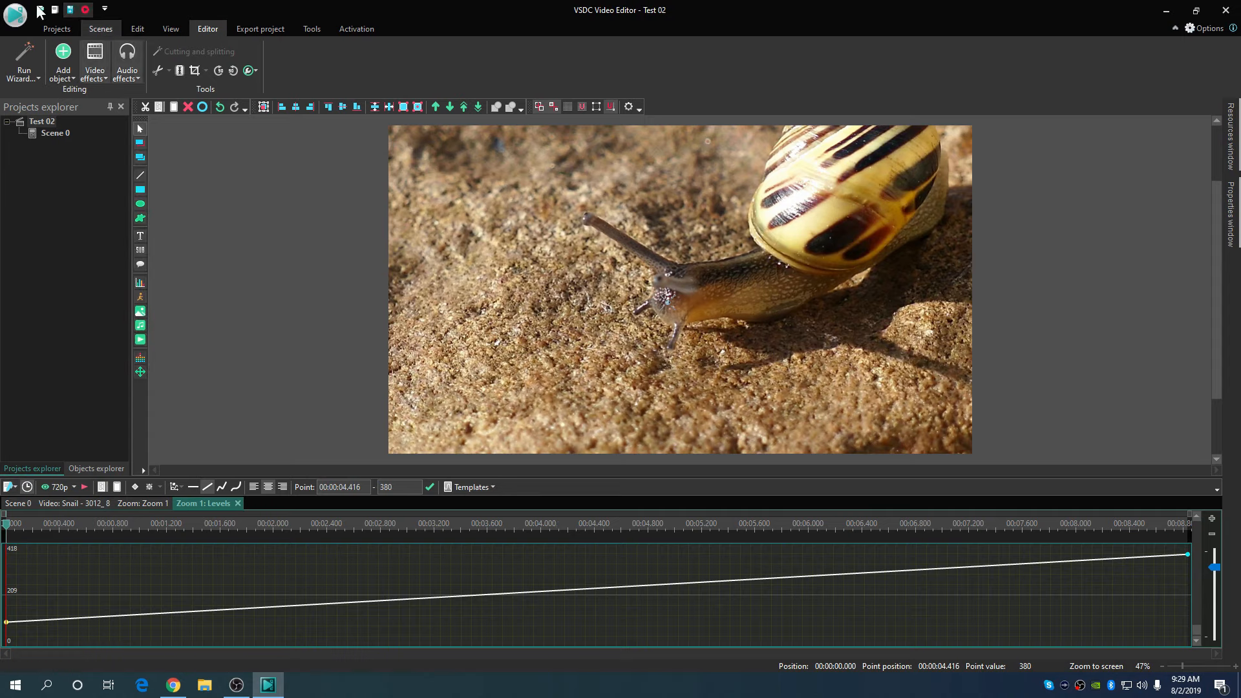
left_click(60, 29)
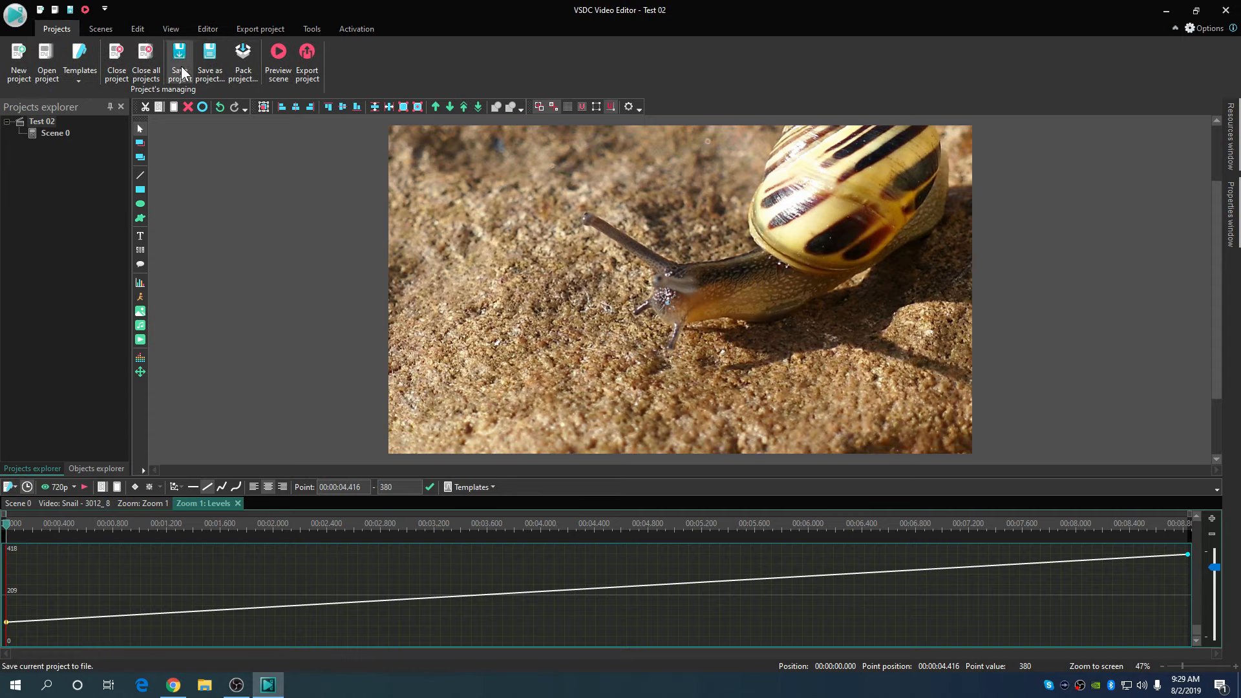
left_click(138, 29)
left_click(208, 29)
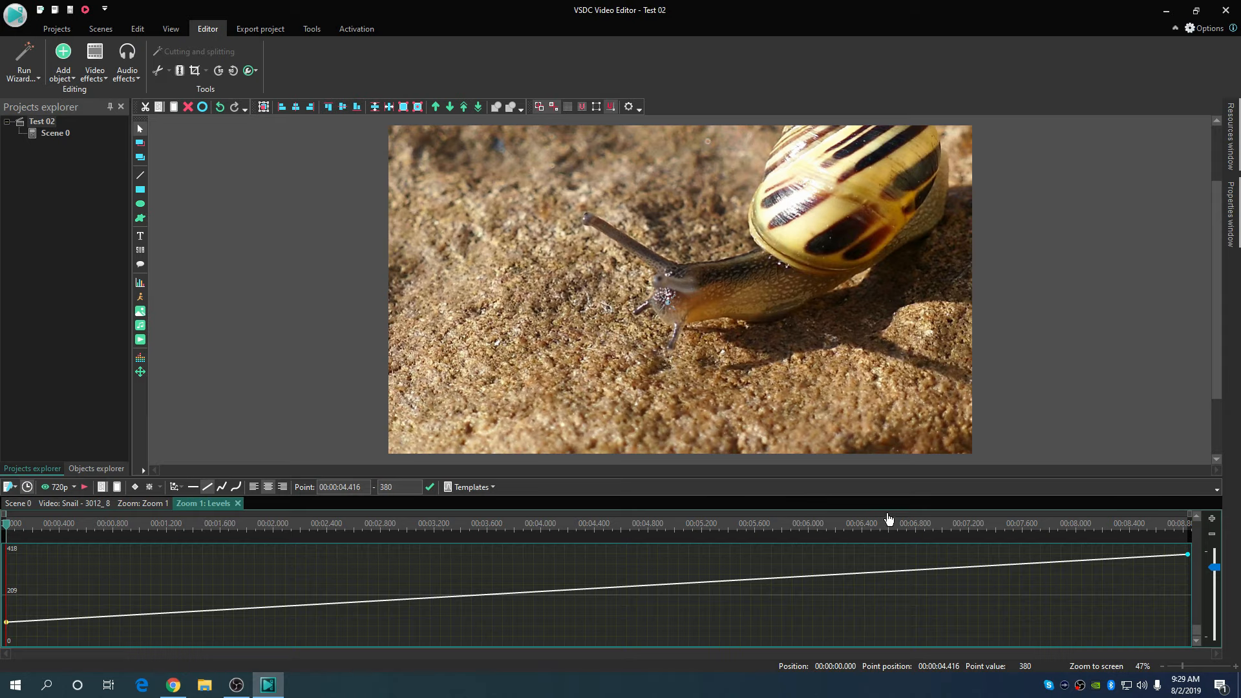
left_click_drag(1188, 560, 1189, 587)
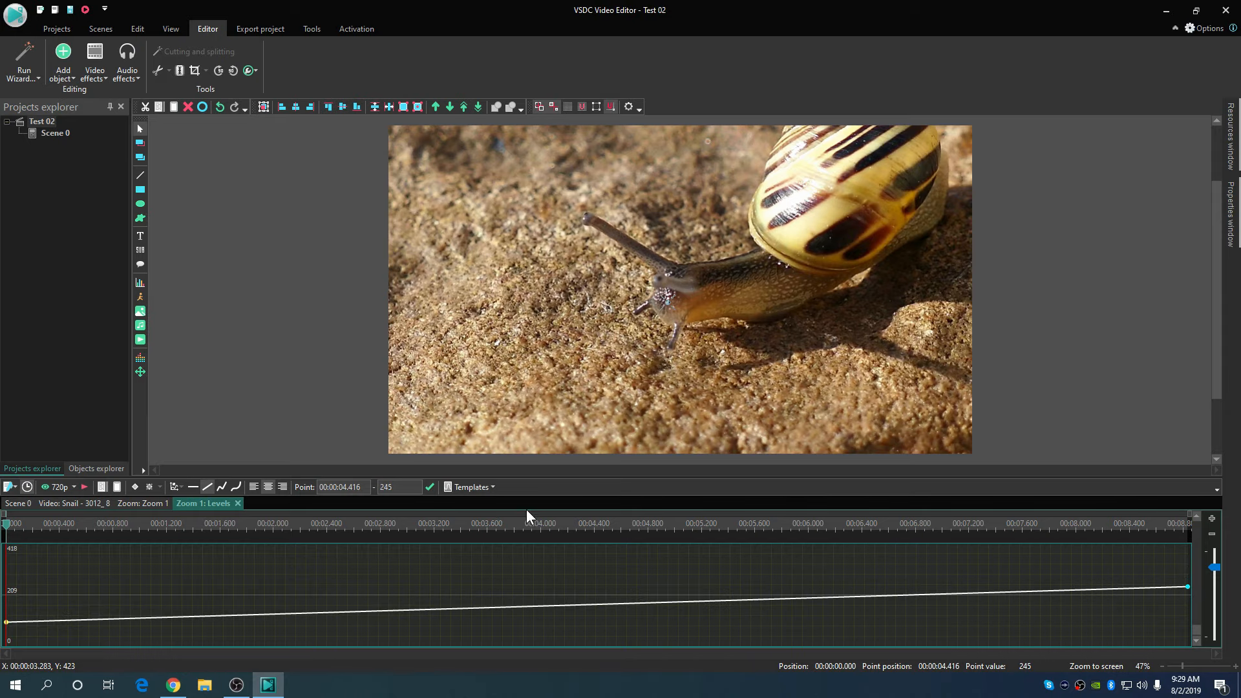
Step: Raise the end point of the Zoom effect's Levels curve to 410 and preview the stronger zoom
left_click(86, 484)
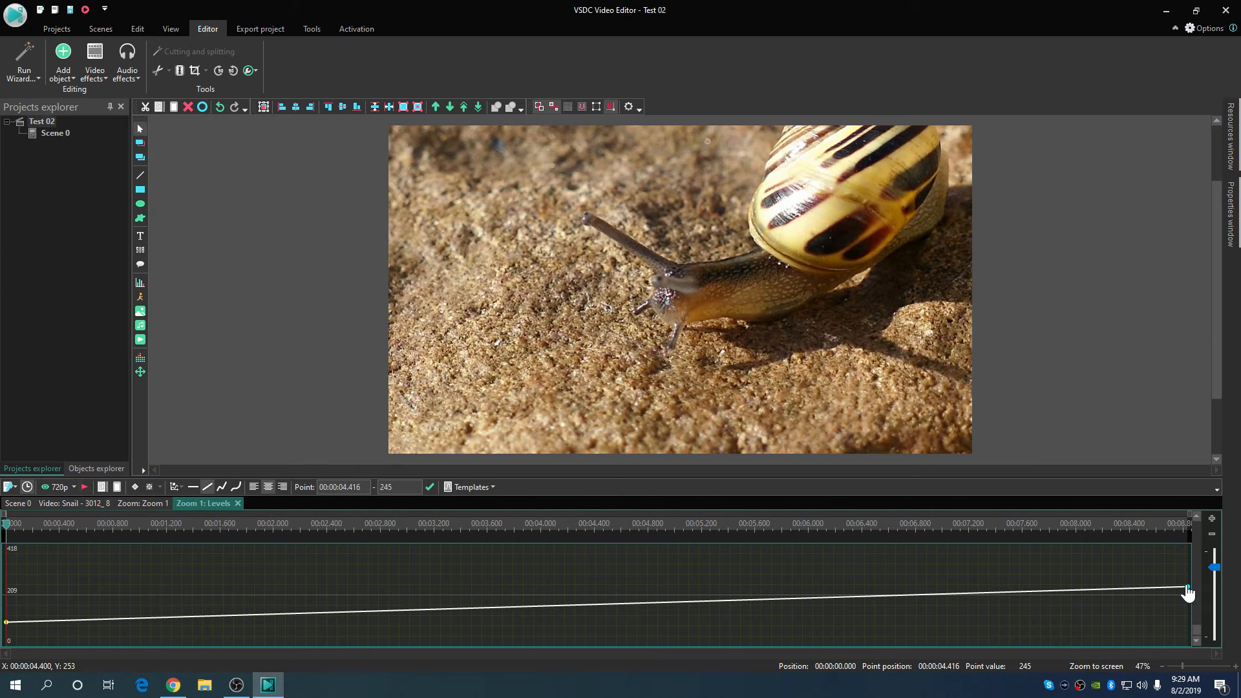
left_click_drag(1188, 592, 1188, 547)
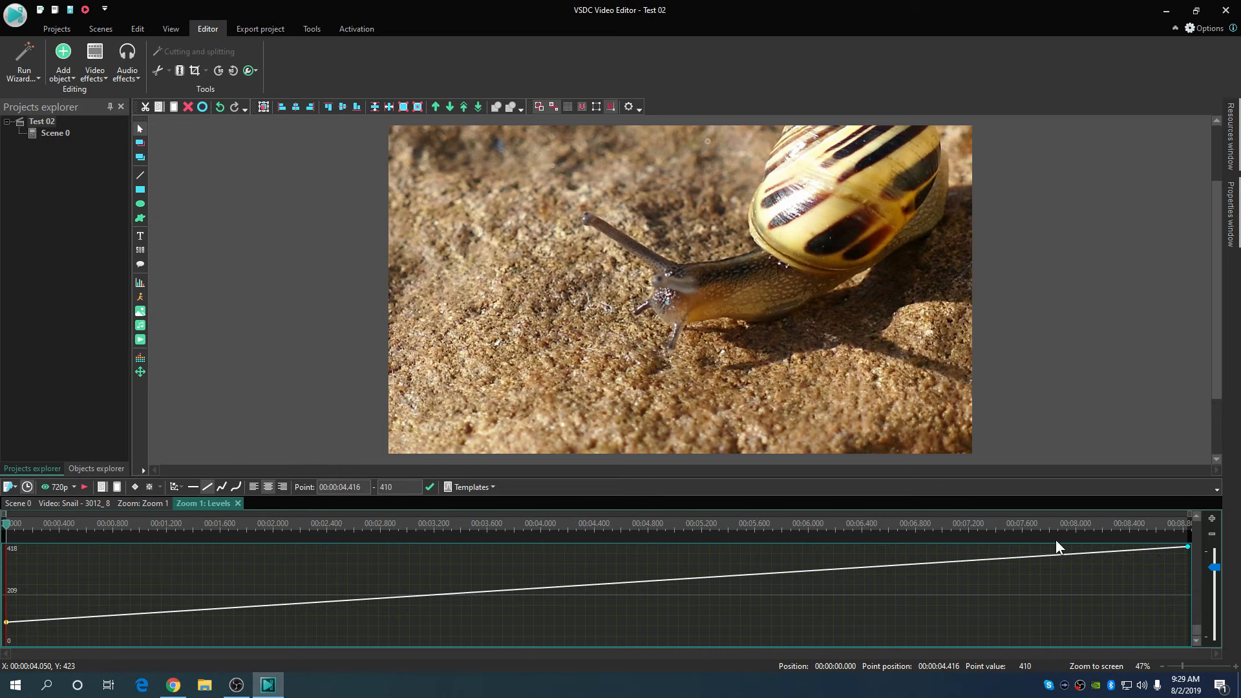
left_click(83, 486)
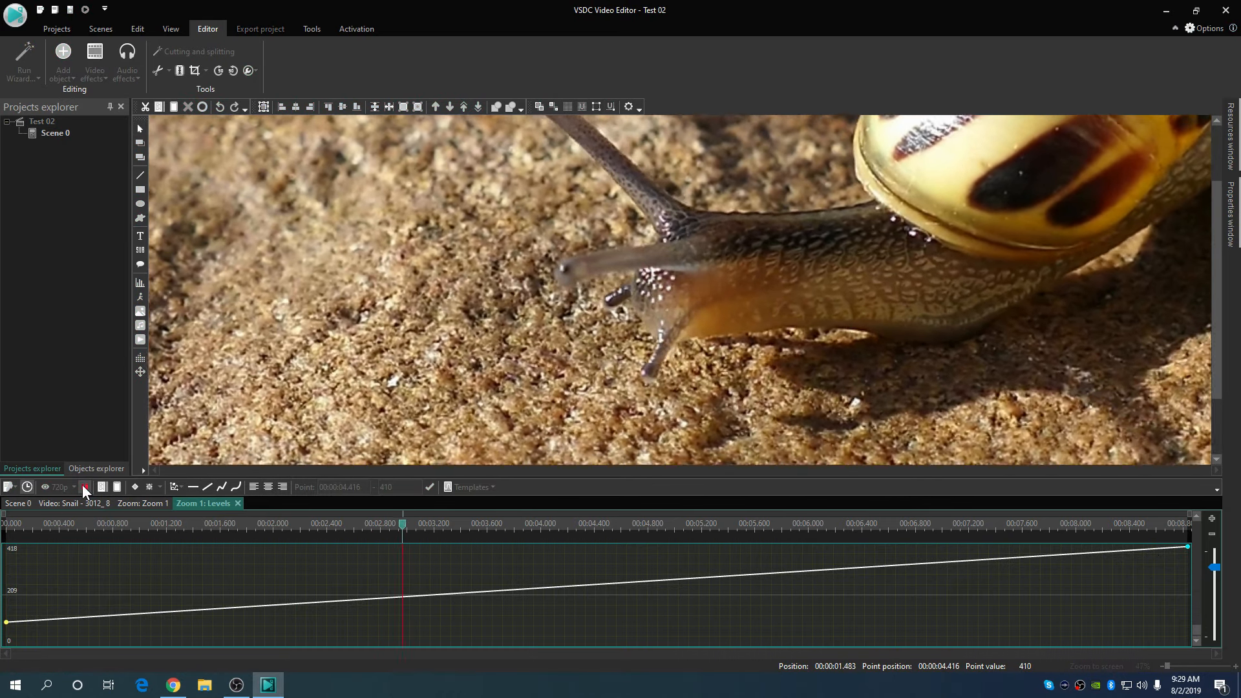
left_click(83, 487)
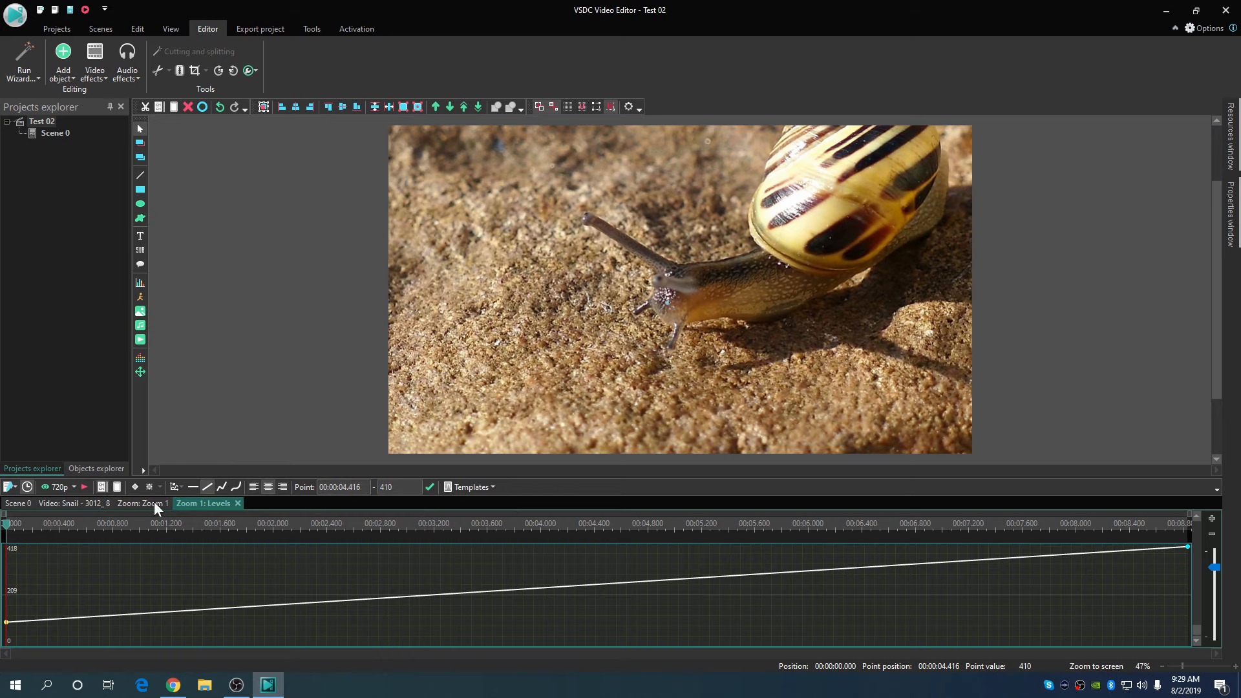
Step: Preview the zoom from the last snail clip's timeline, and return to the main scene with the playhead at 00:00:36.566
left_click(154, 502)
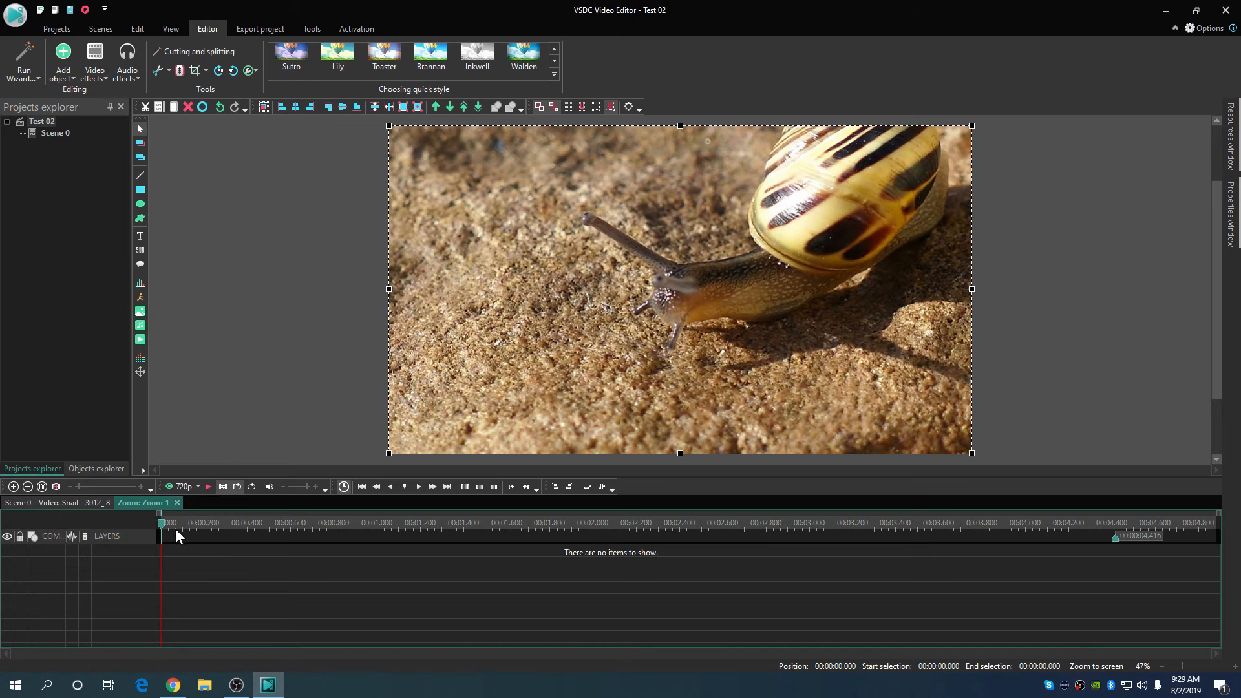
left_click(78, 502)
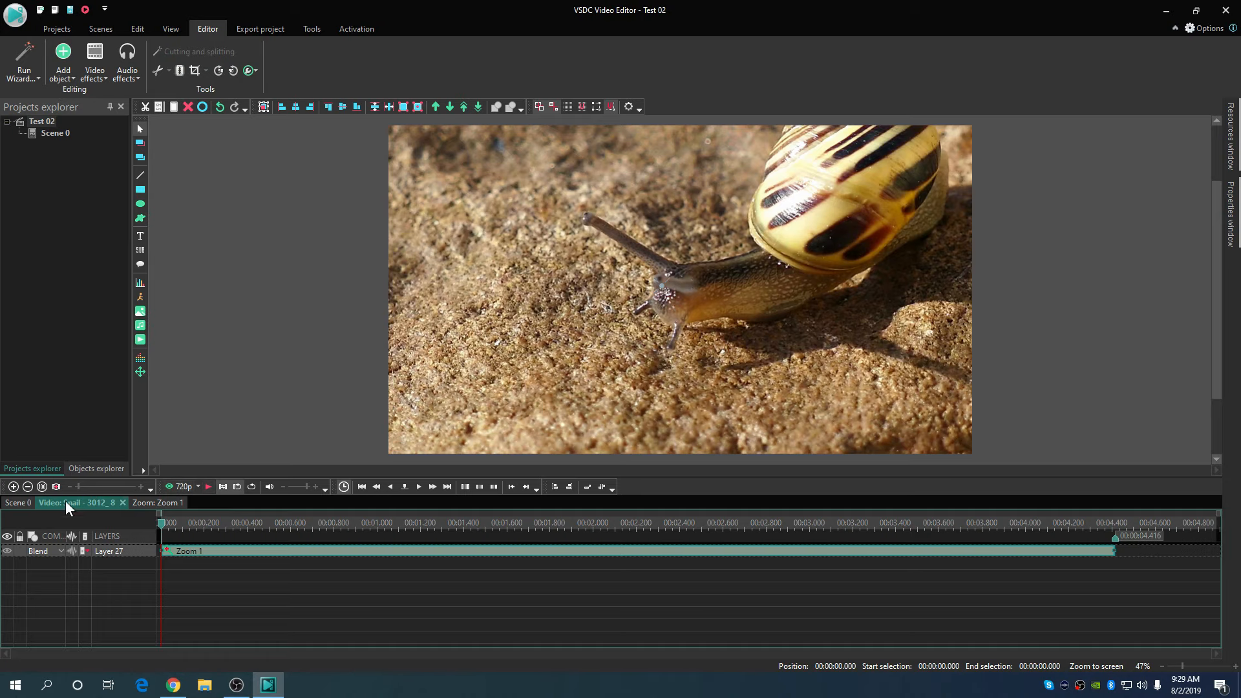
left_click(208, 486)
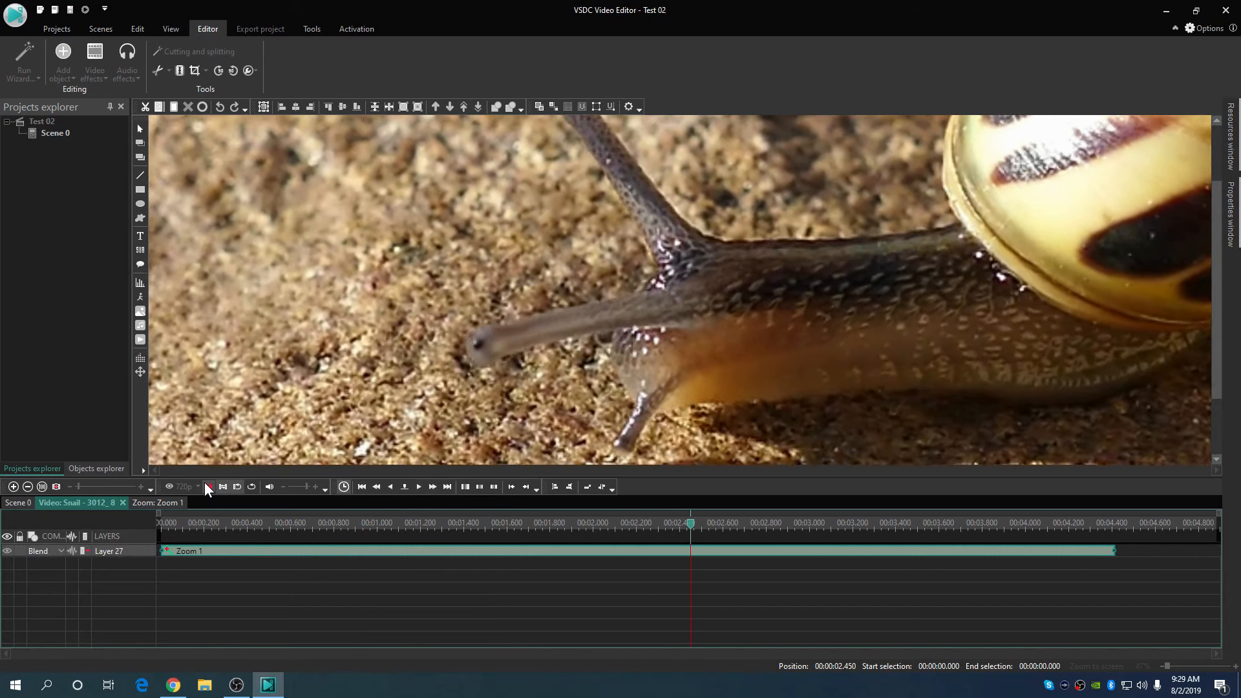
left_click(208, 486)
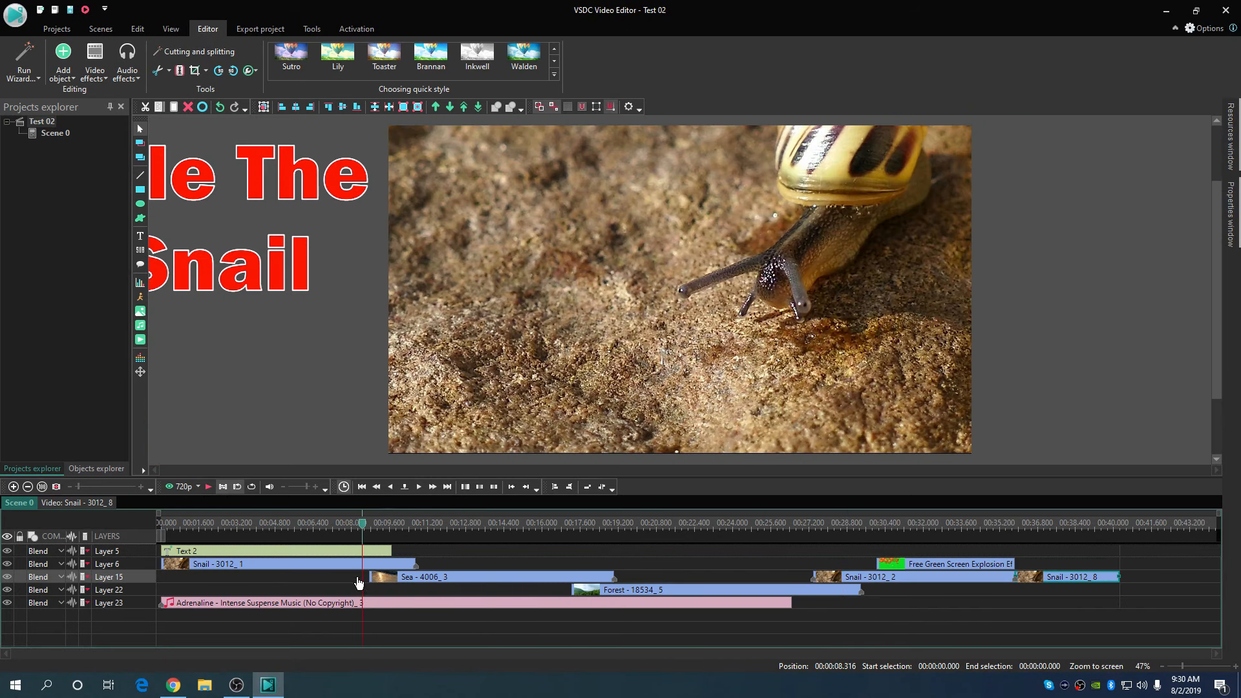
left_click(1032, 605)
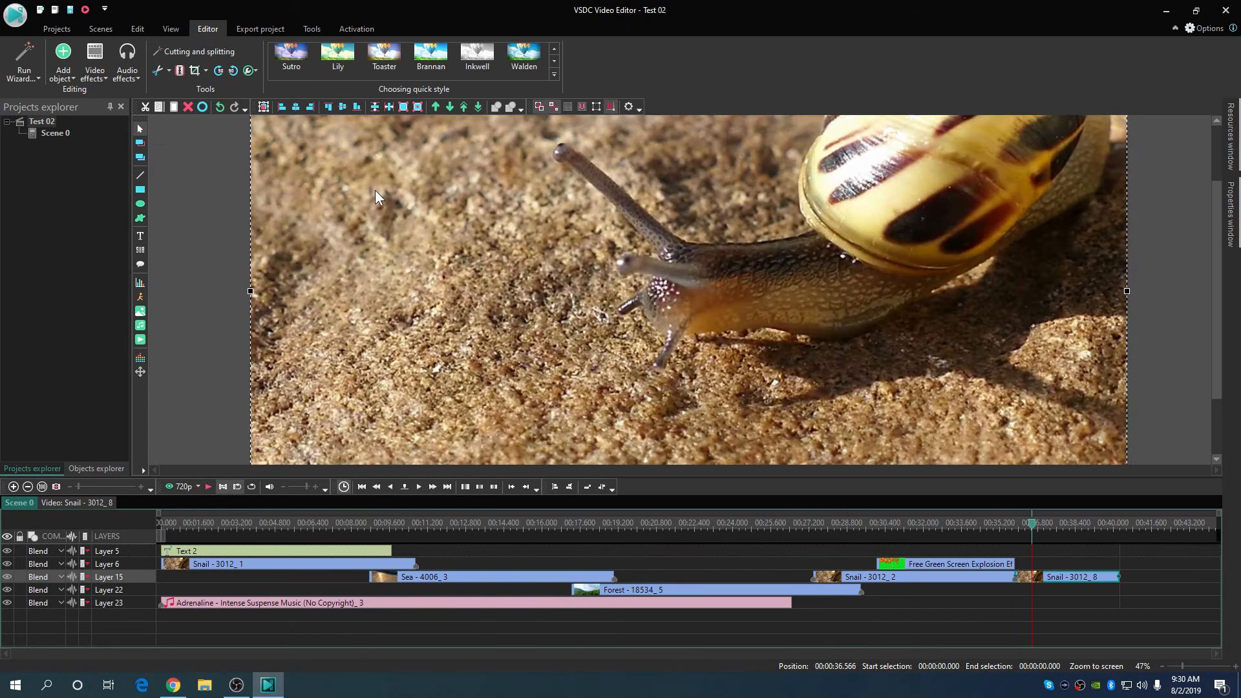
Step: Choose the Highest Quality XviD MPEG4 profile for the AVI export and set its video quality to 100%
left_click(253, 27)
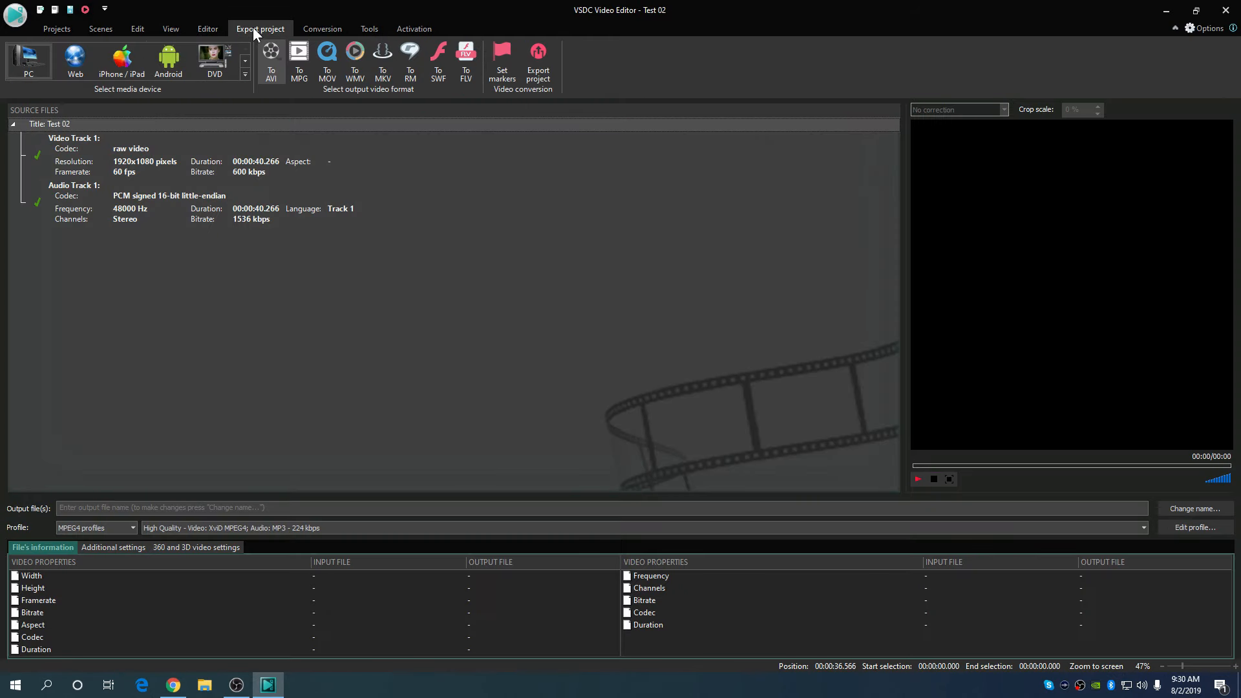
left_click(1187, 525)
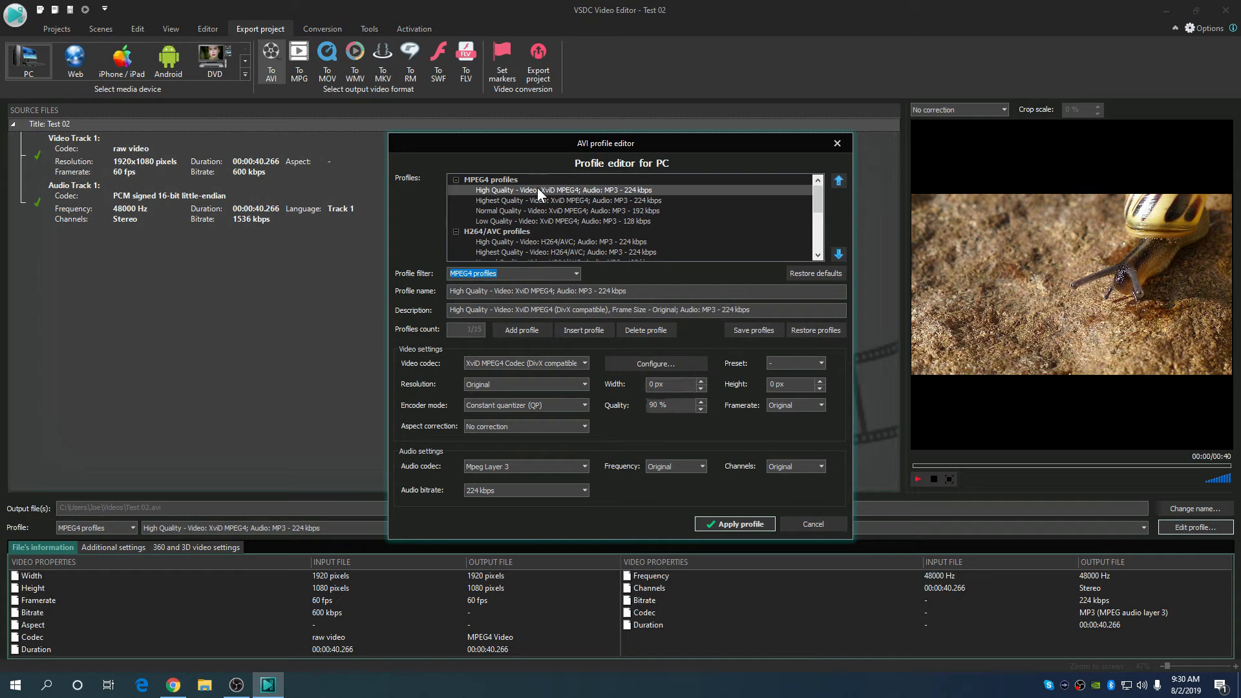
left_click(546, 200)
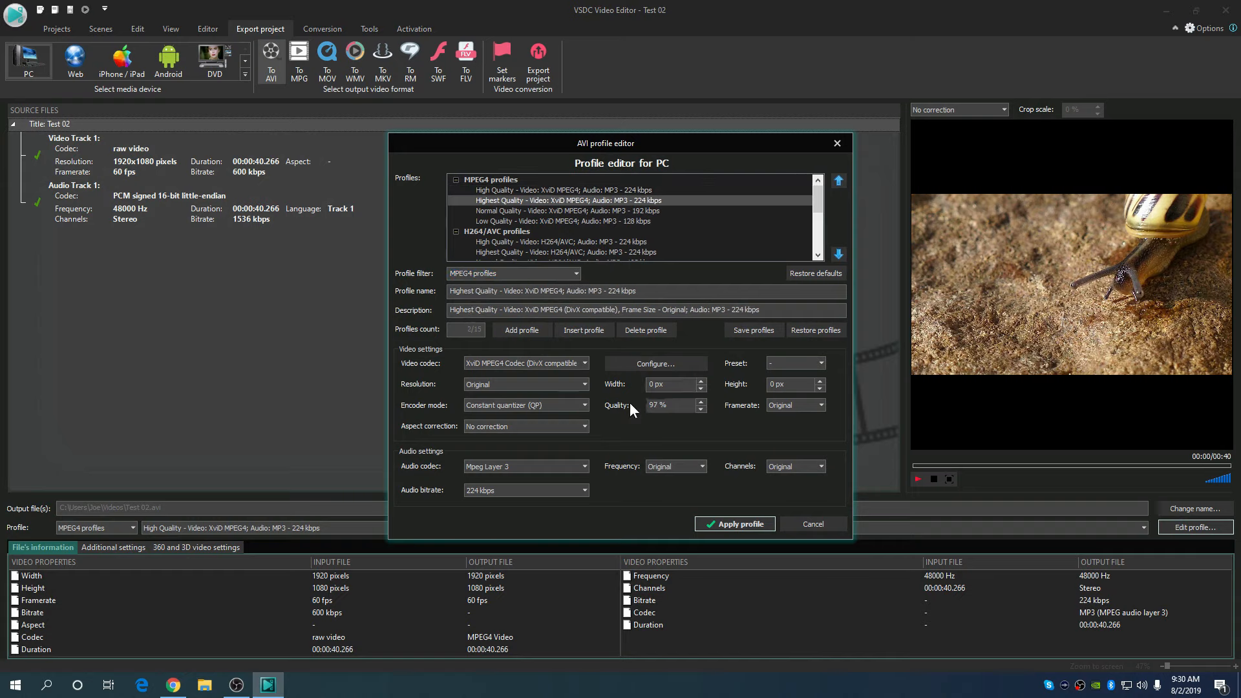
left_click(682, 407)
type("100")
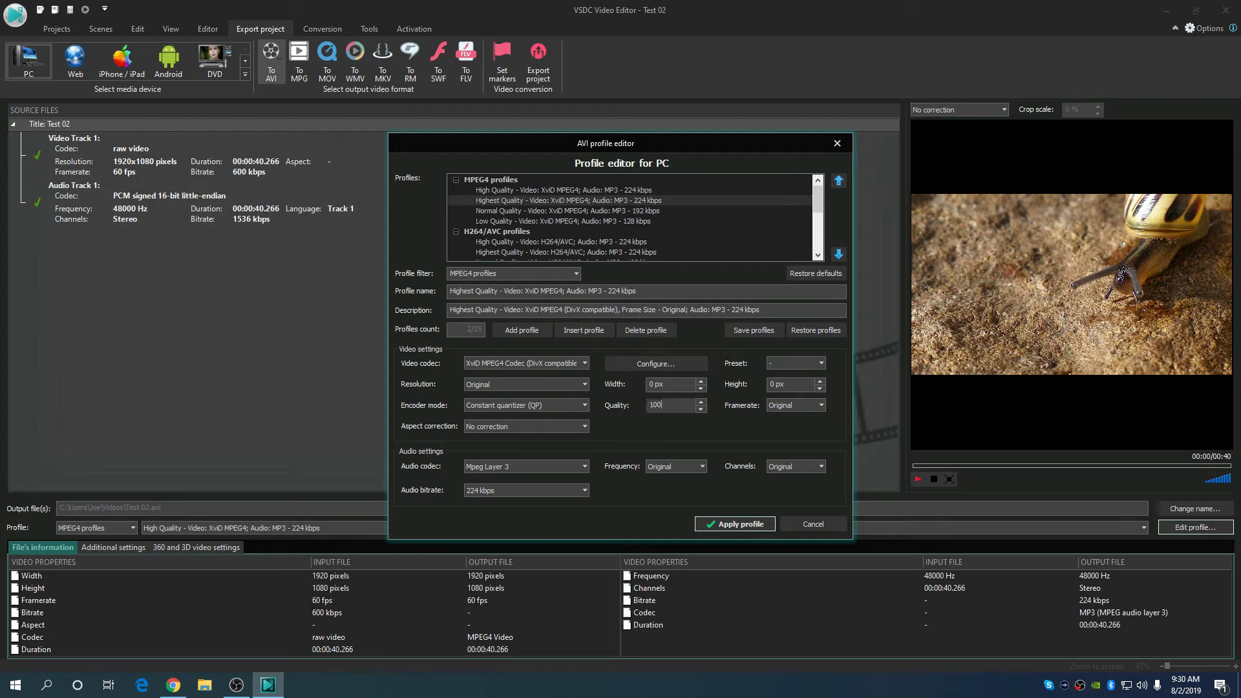
key("Return")
Step: Set the export profile's resolution to 1920 by 1080 px and its framerate to 60 fps
left_click(1196, 527)
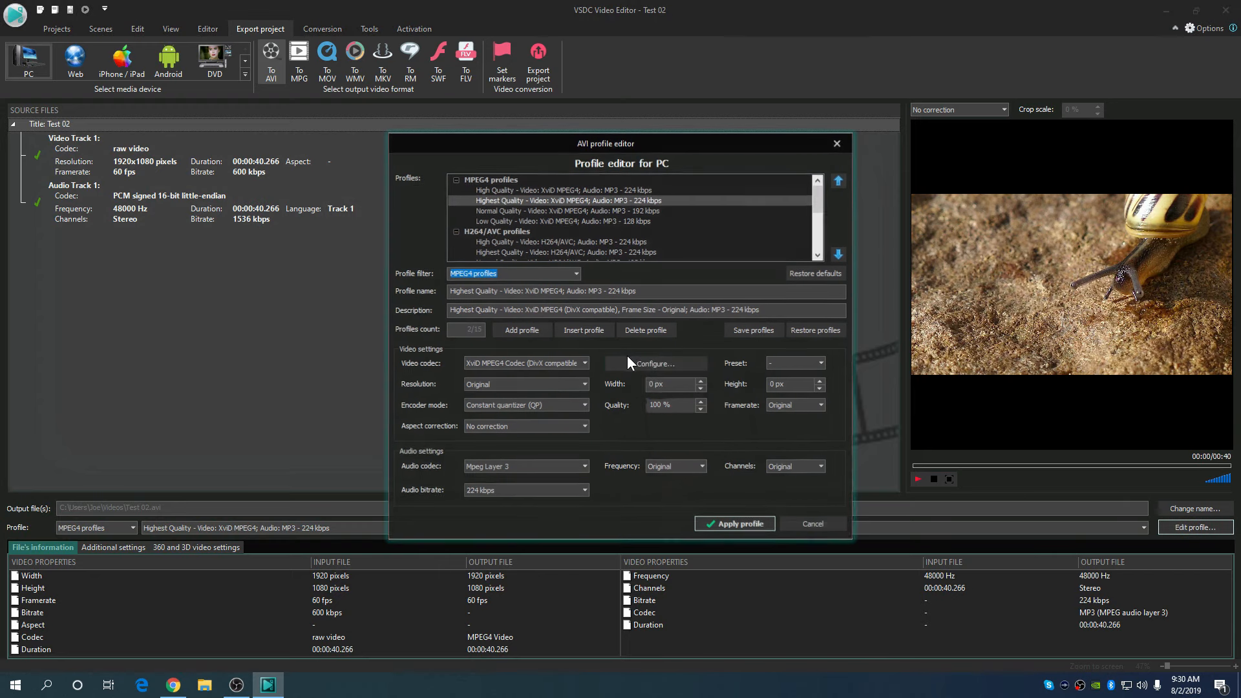
type("1920")
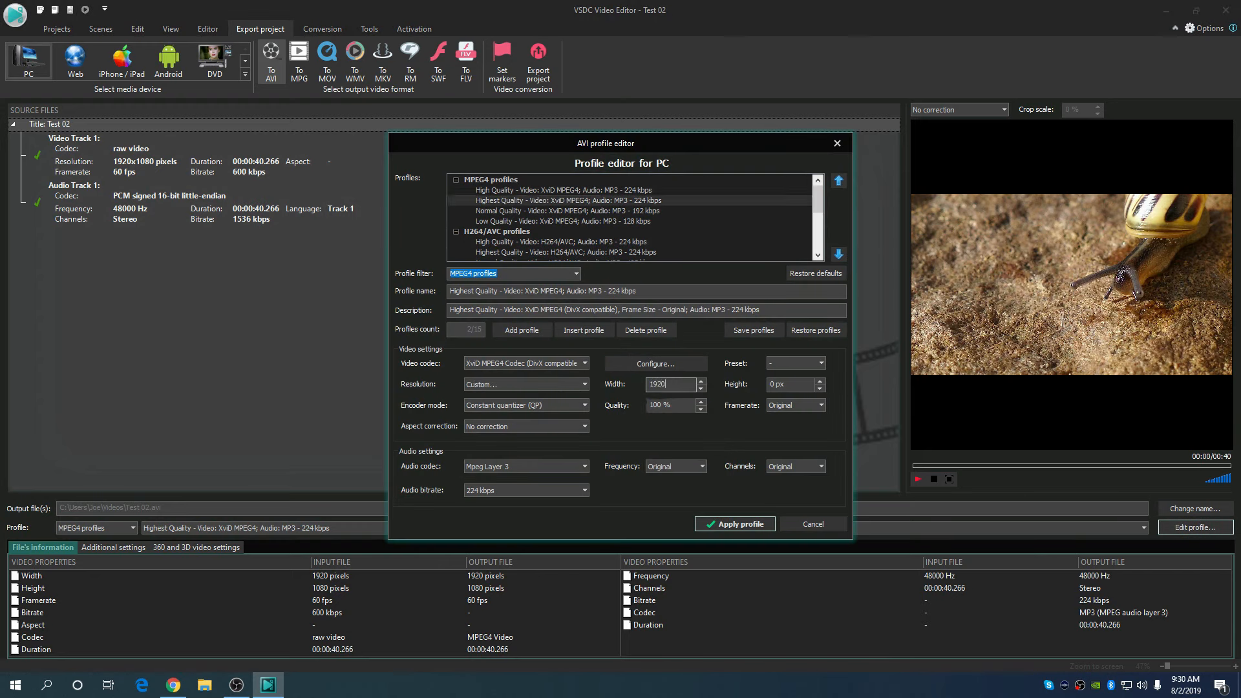
key("Tab")
type("1080")
left_click(819, 404)
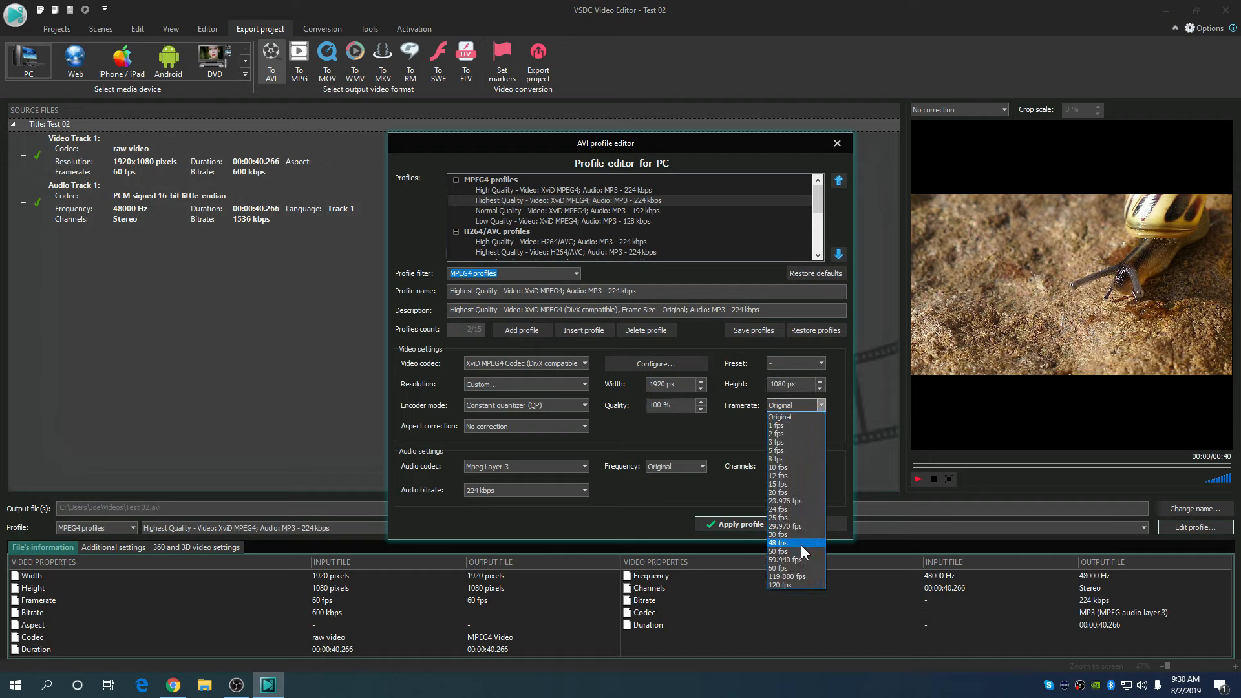
left_click(793, 568)
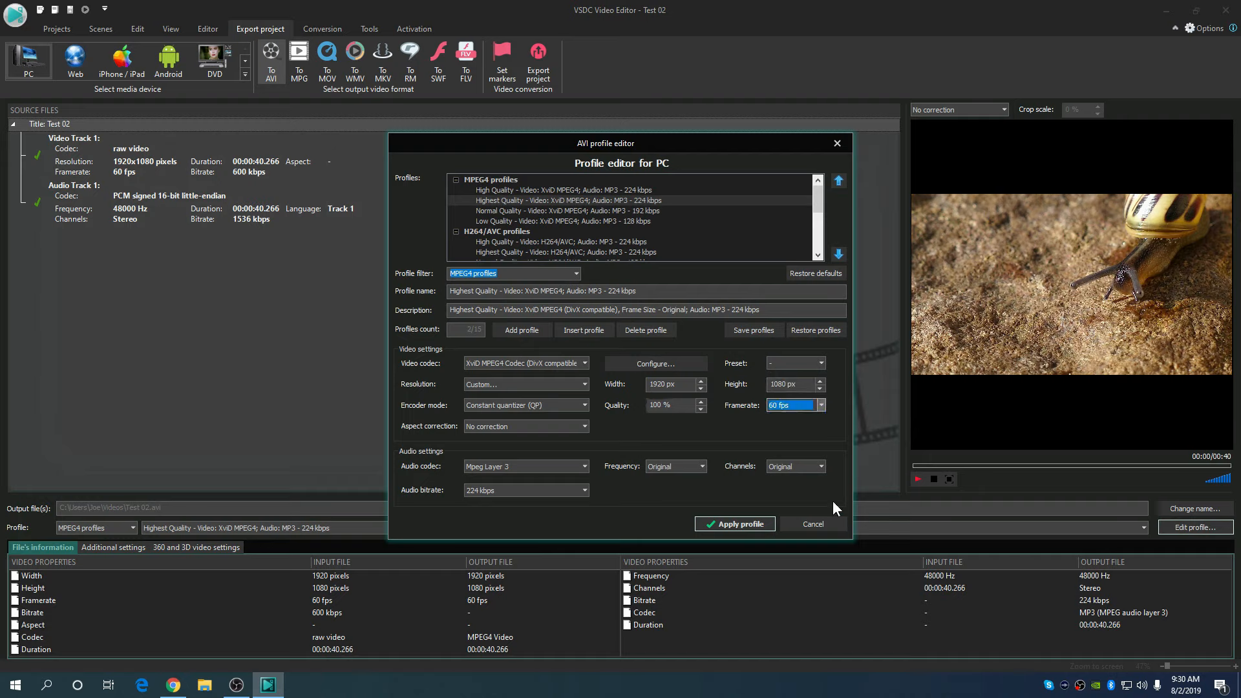
Step: Set the export profile's audio frequency to 48000 Hz and its channels to Original
left_click(687, 467)
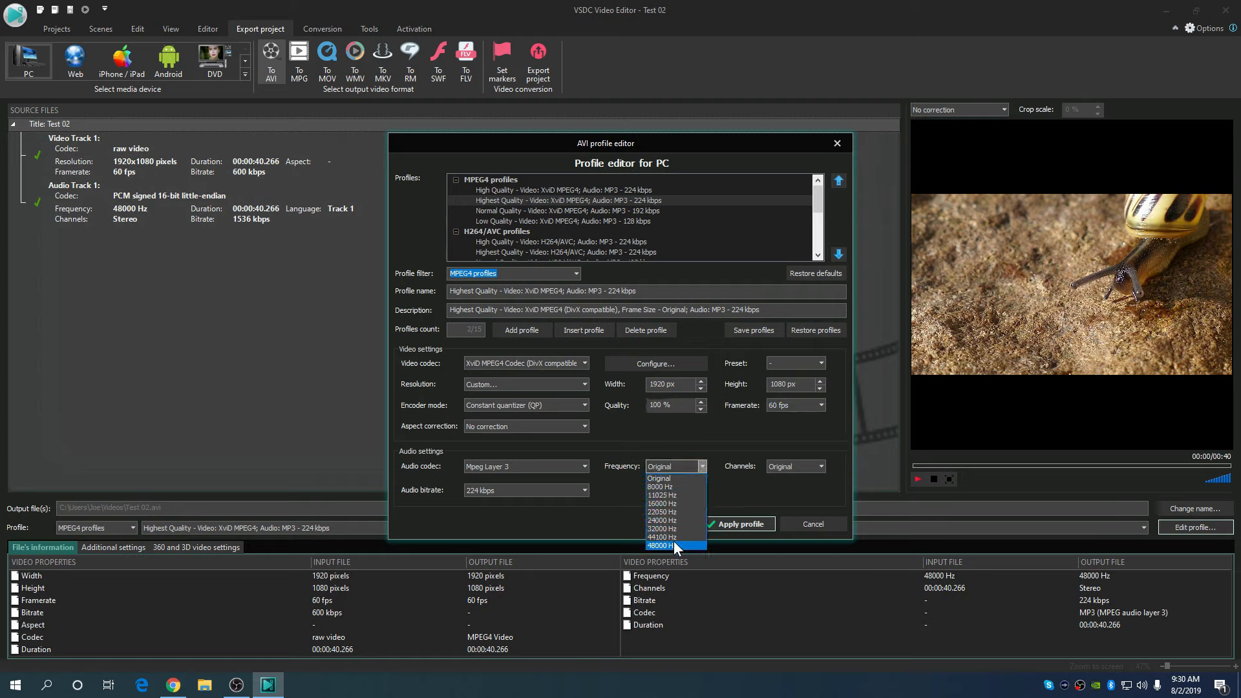
left_click(673, 546)
left_click(807, 468)
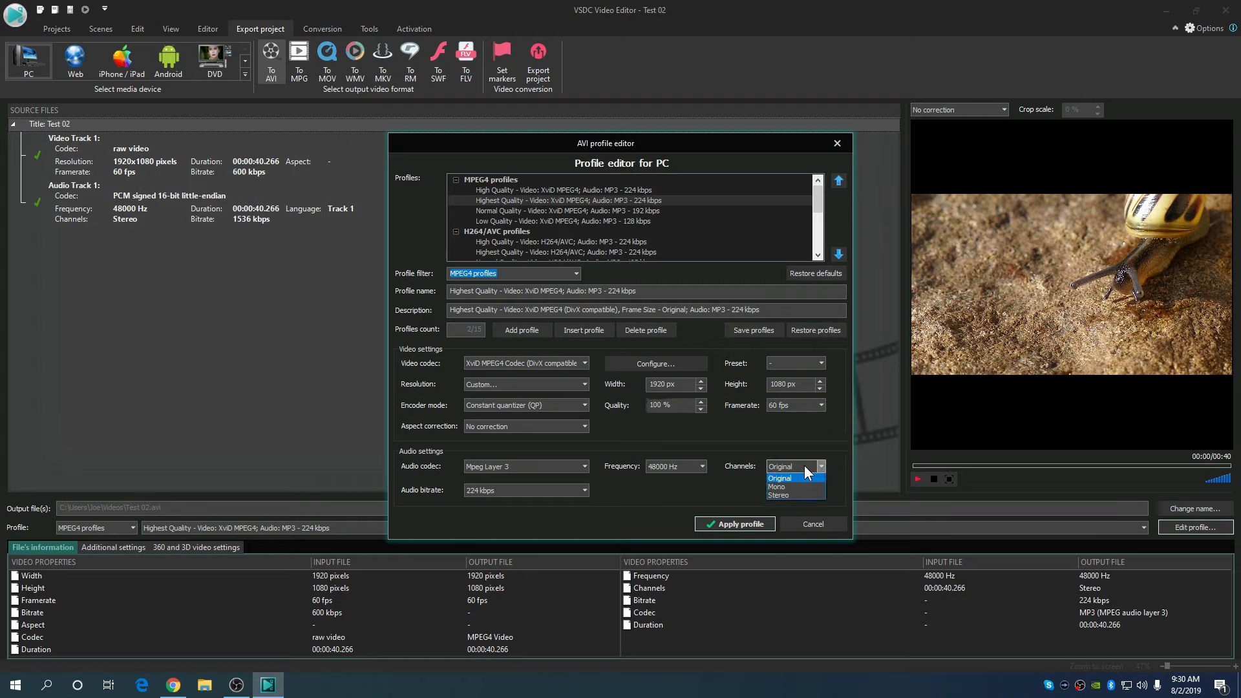
left_click(804, 479)
Step: Apply the edited profile and export the project as AVI, replacing the existing output file
left_click(728, 525)
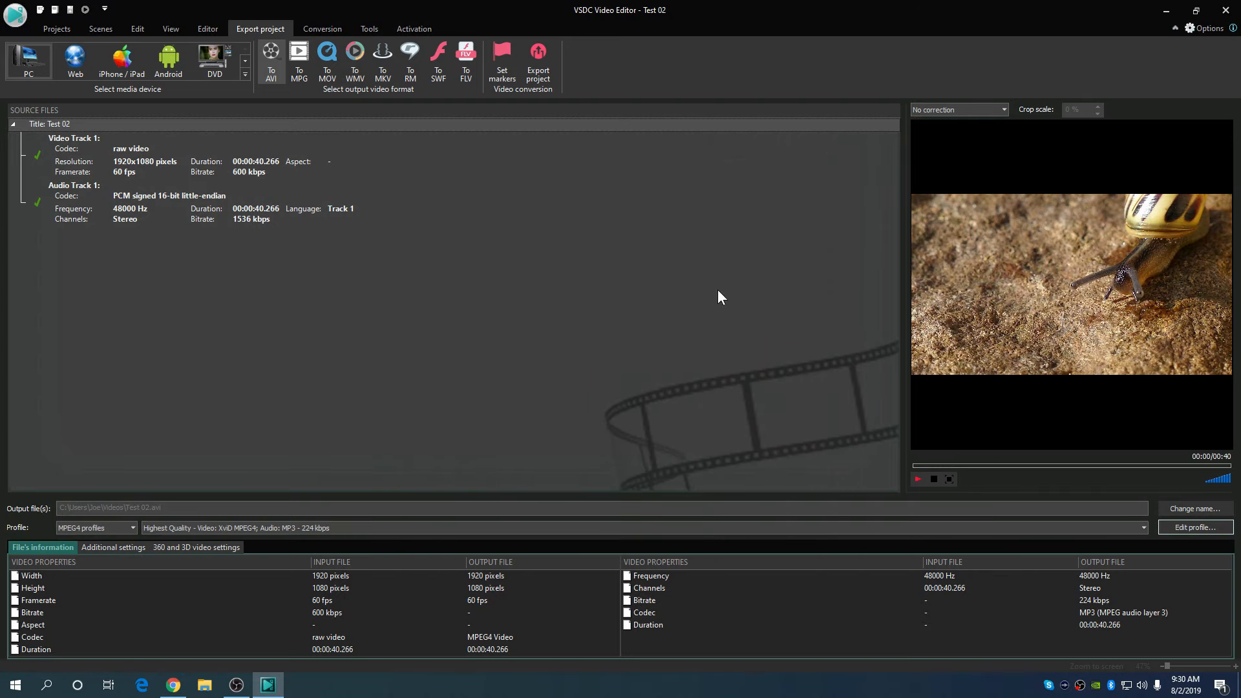
left_click(537, 67)
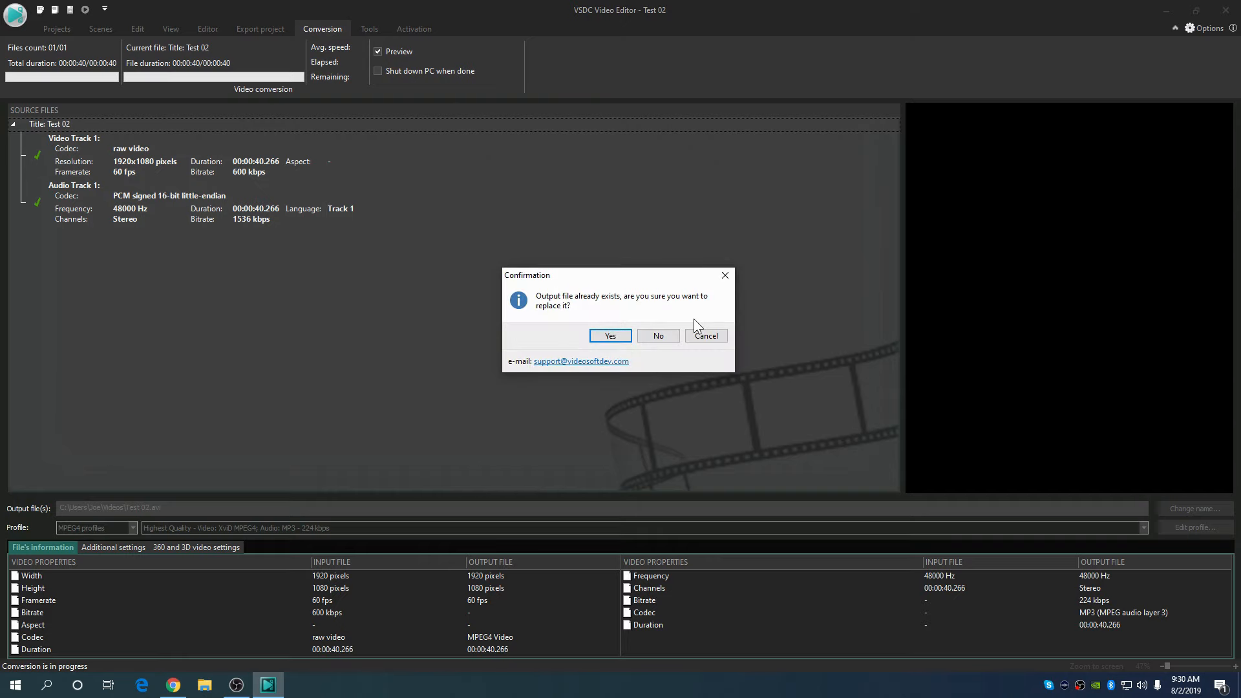
key("Return")
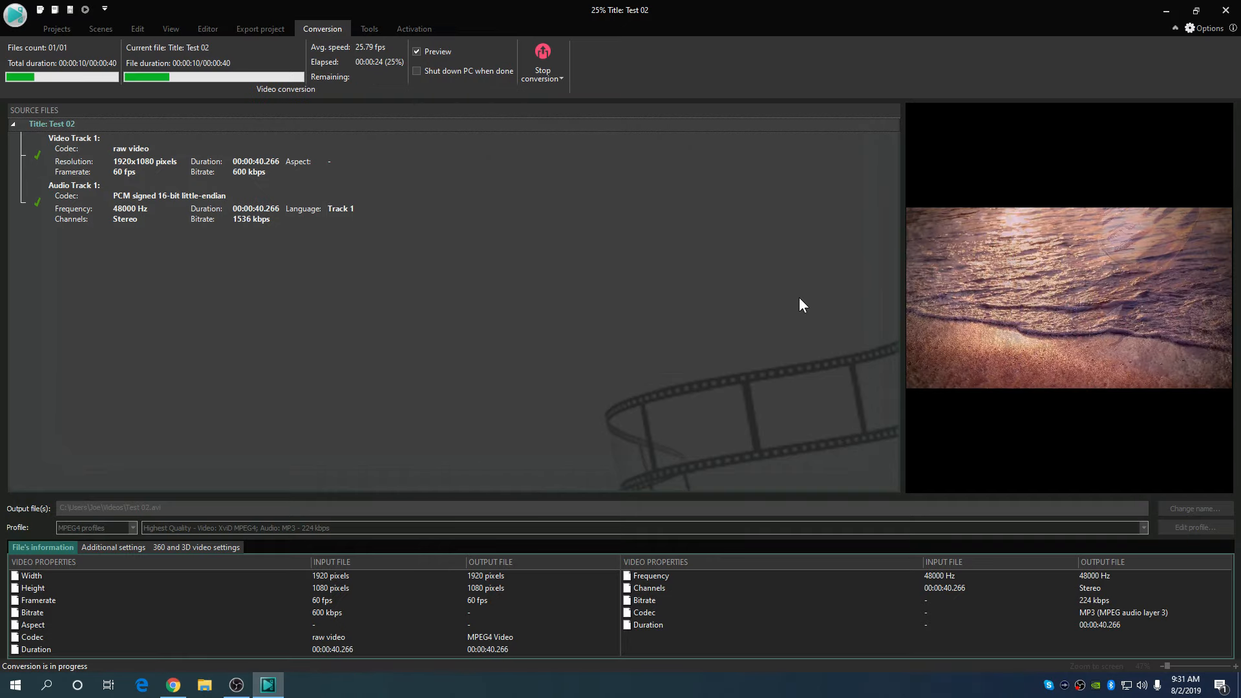